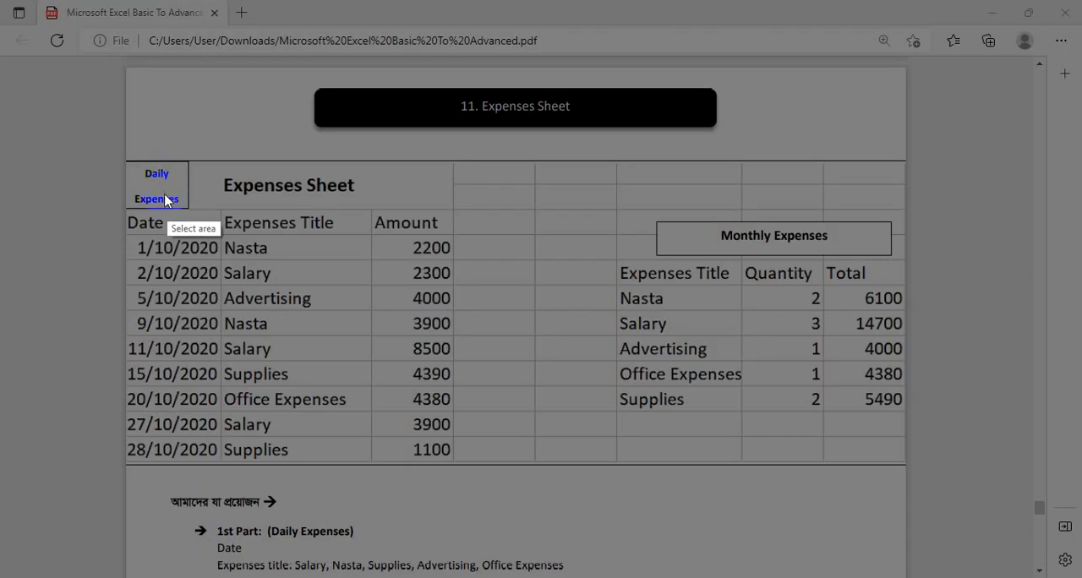
Examine the Daily Expenses and Monthly Expenses tables in the PDF, framing each one in turn with the screen-capture selection
left_click_drag(128, 159, 452, 447)
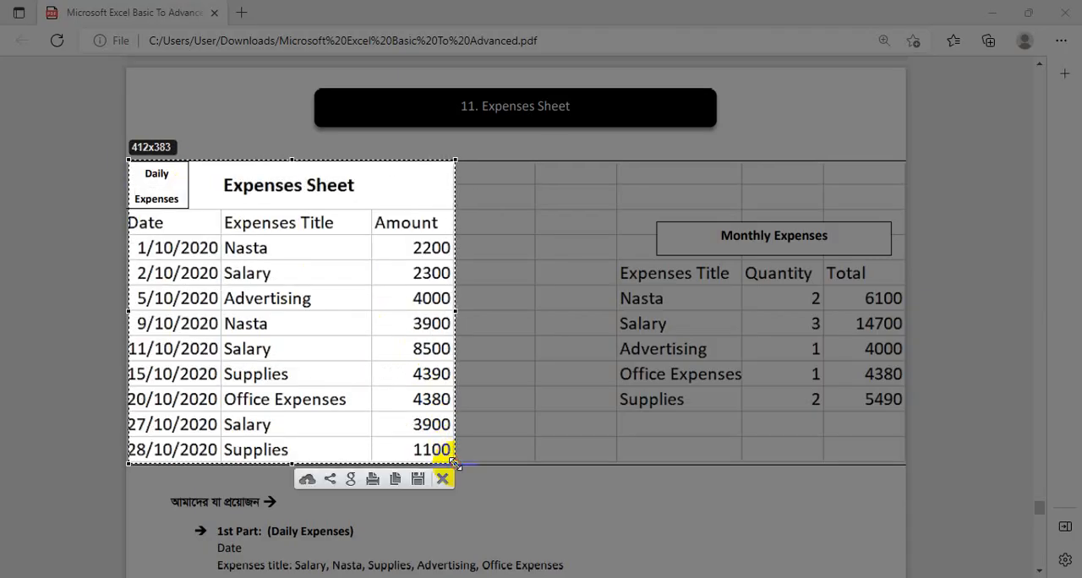
left_click(443, 478)
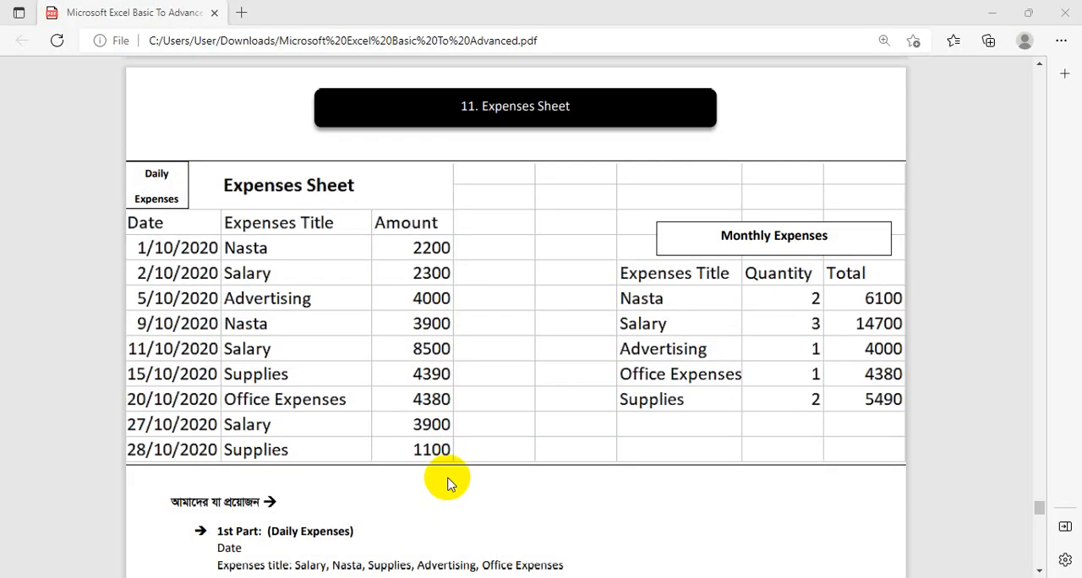
key("ctrl+shift+s")
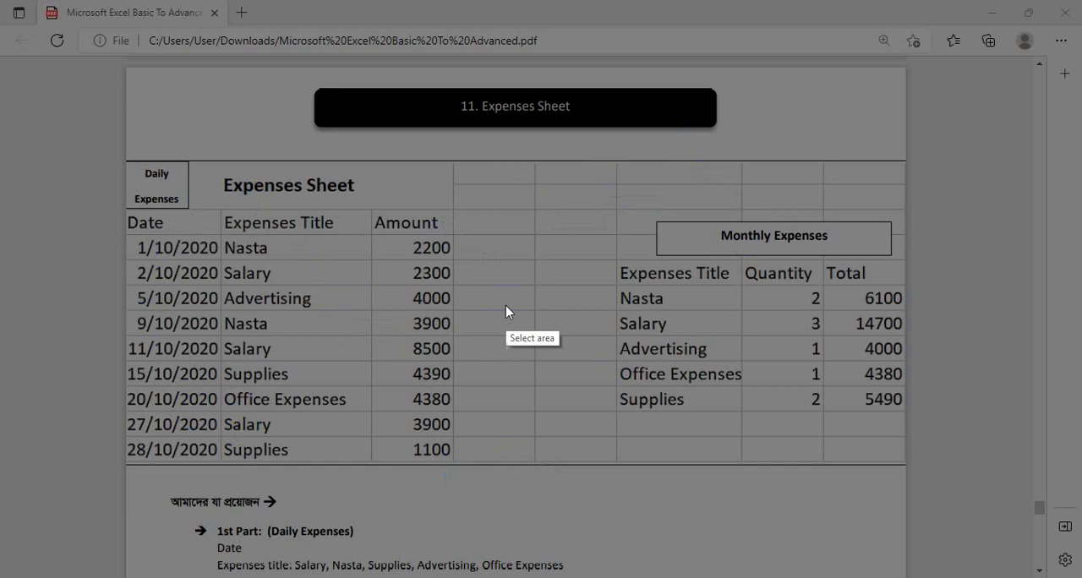
left_click_drag(541, 162, 910, 466)
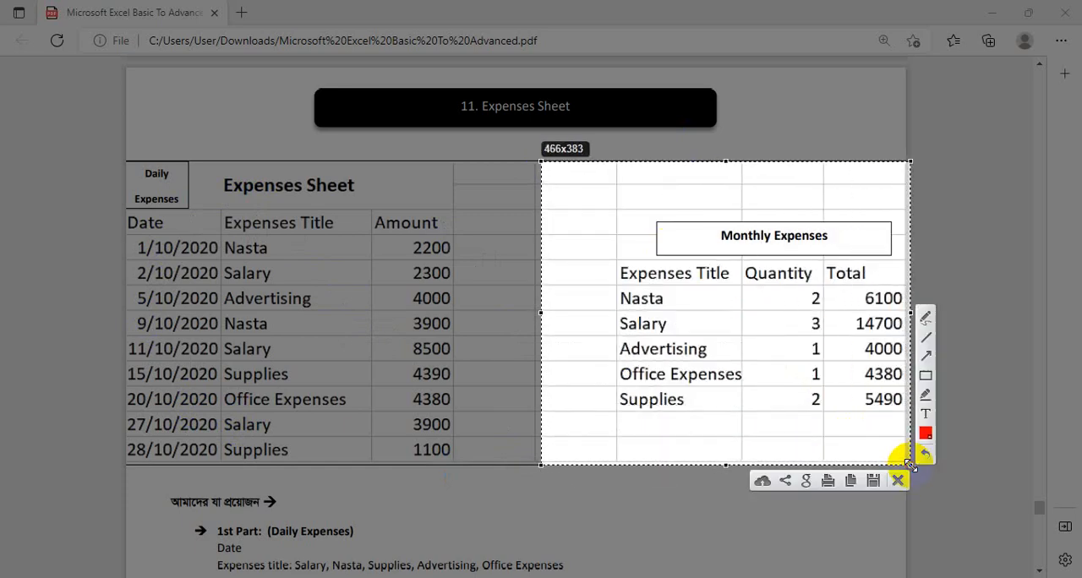
left_click(900, 479)
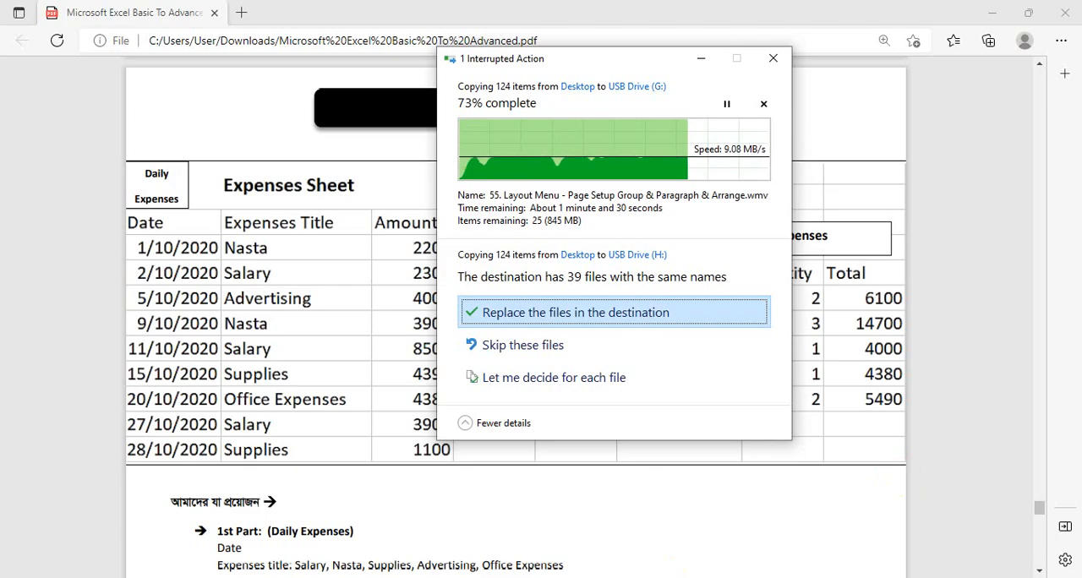
Skip the files with the same names in the interrupted copy from Desktop to USB Drive (H:)
left_click(532, 345)
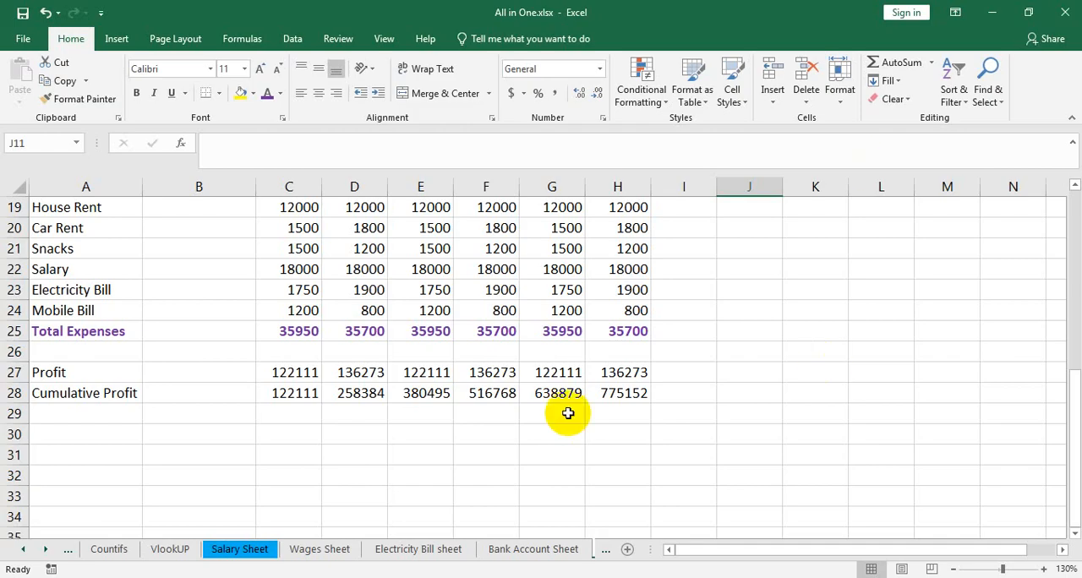
Switch to the All in One.xlsx workbook in Excel and rename Sheet3, which holds the revenue table, as Revenue Sheet
left_click(45, 550)
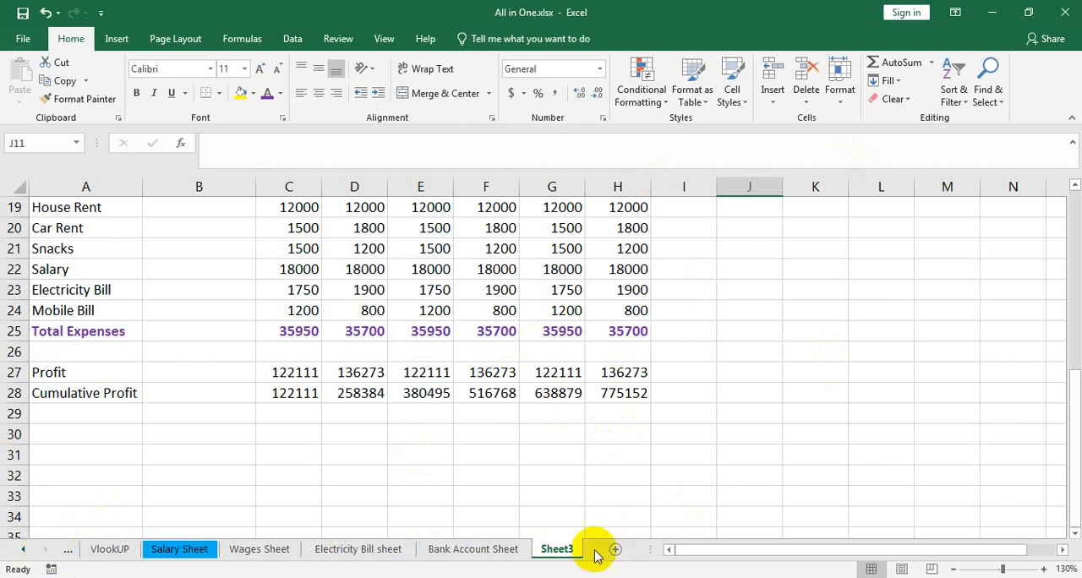
left_click(558, 551)
scroll(563, 555, "up", 2)
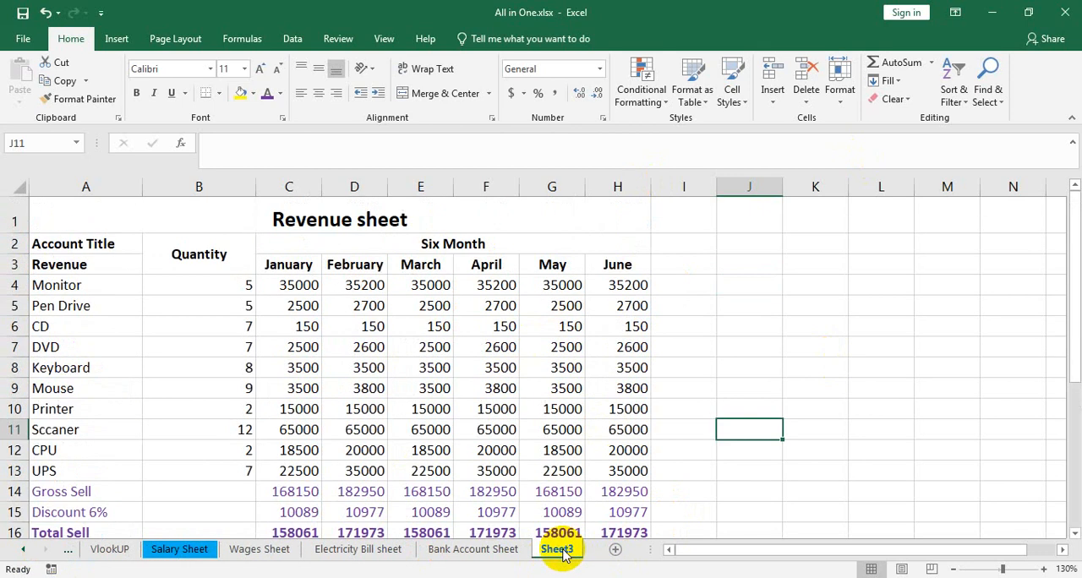
scroll(563, 554, "down", 8)
right_click(561, 552)
left_click(607, 402)
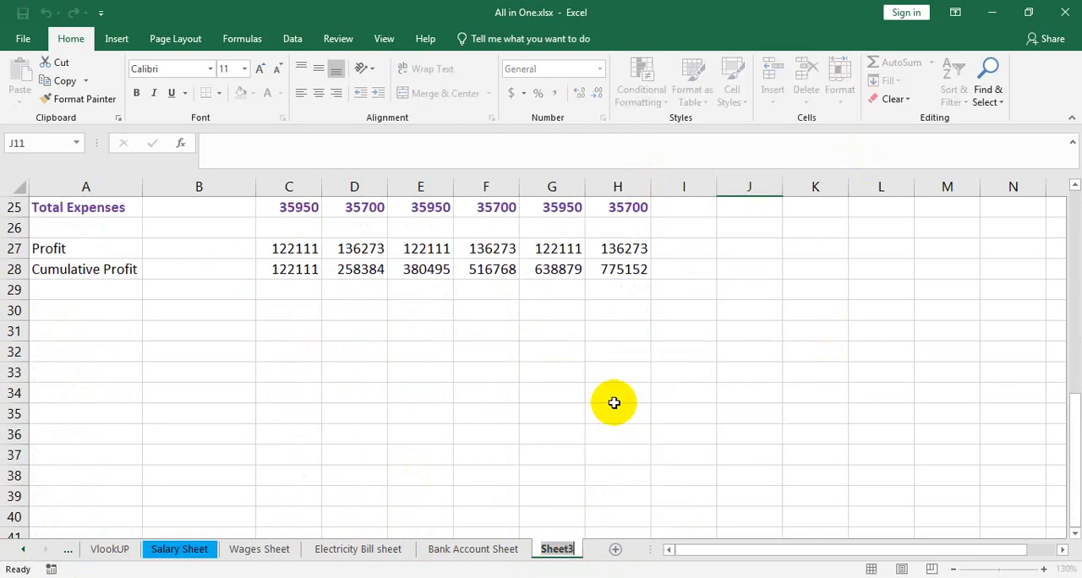
type("Reve")
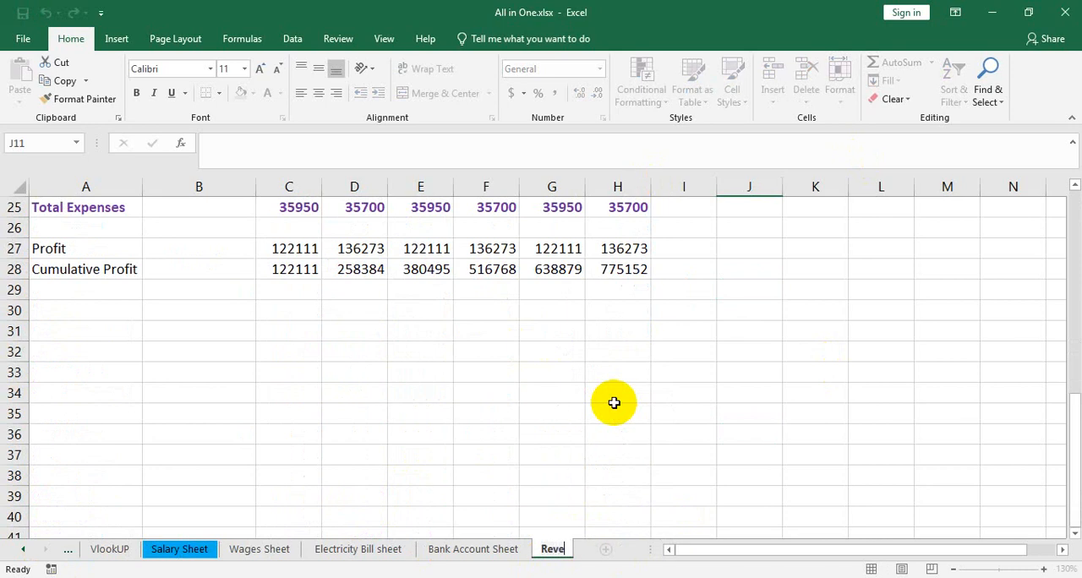
type("nue Sheet")
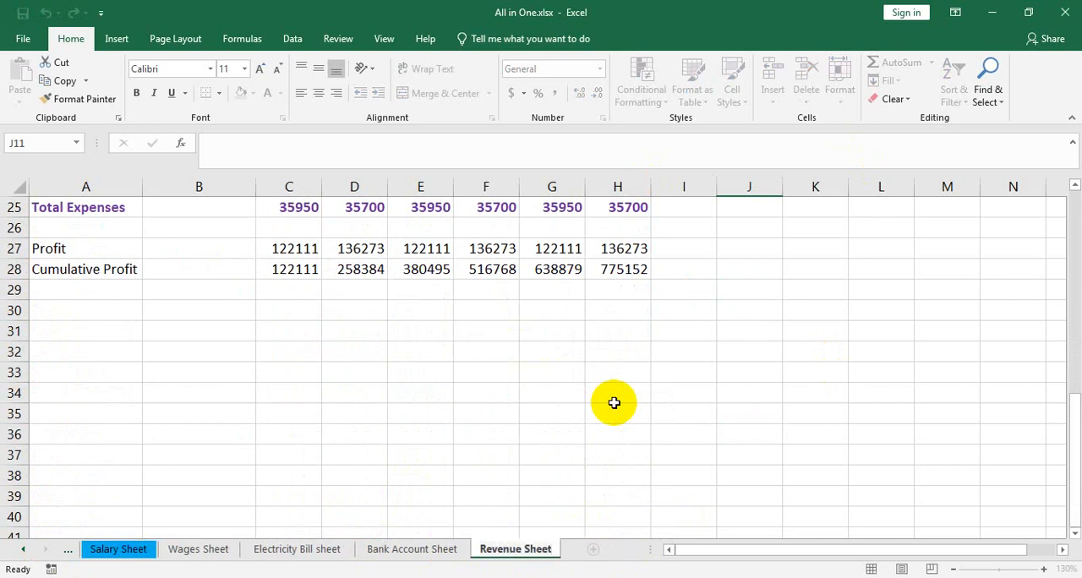
key("Return")
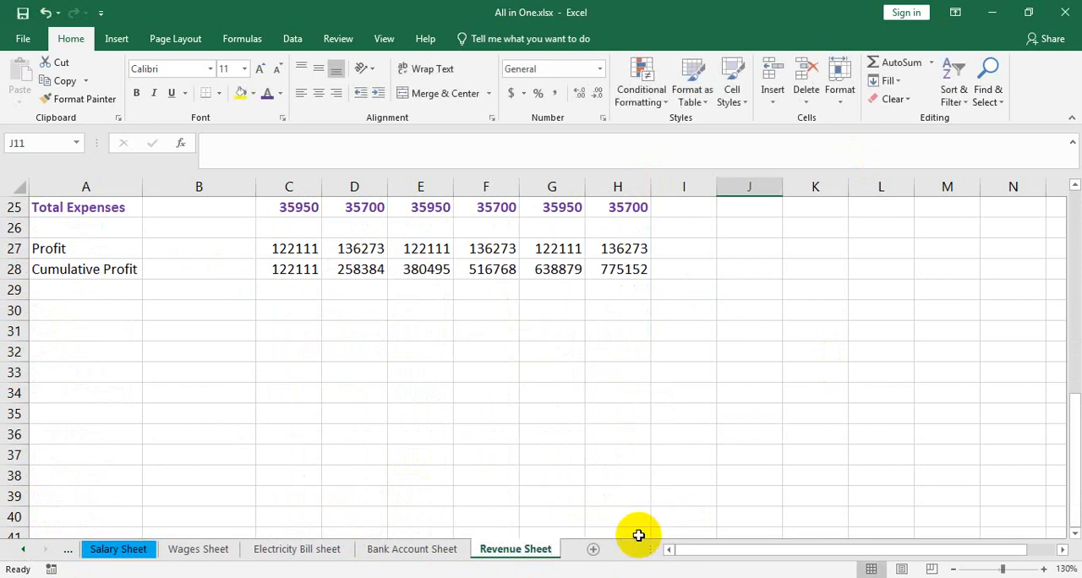
Add a new worksheet after Revenue Sheet and name it Expenses Sheet
left_click(592, 550)
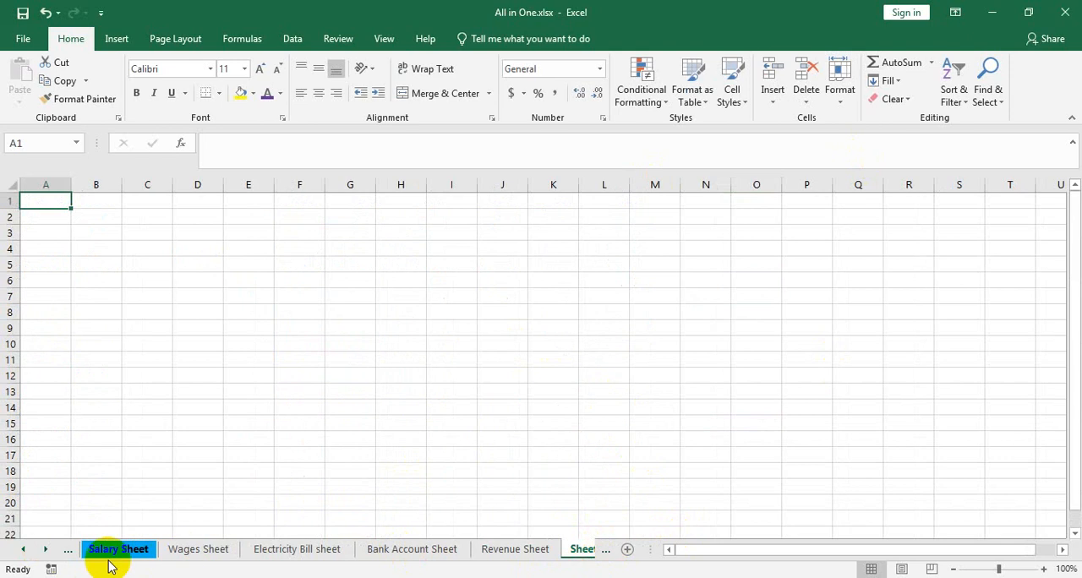
left_click(45, 550)
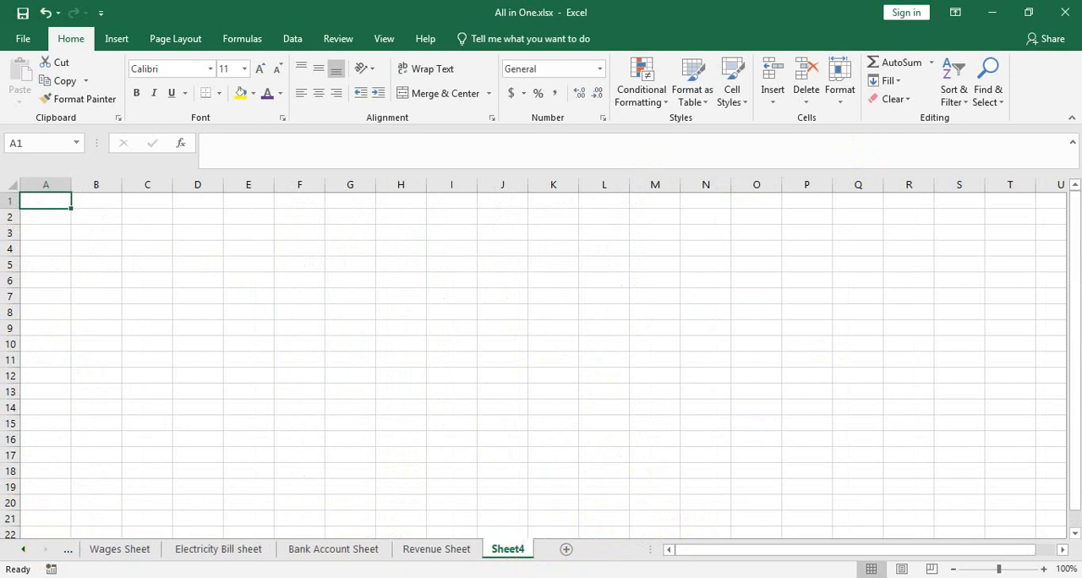
right_click(510, 550)
left_click(567, 402)
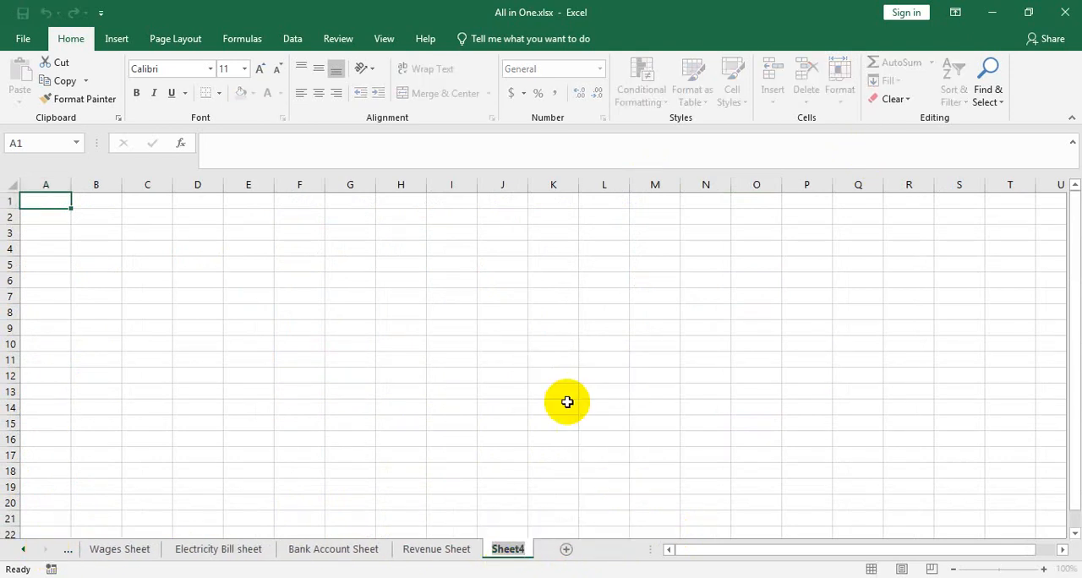
type("Expe")
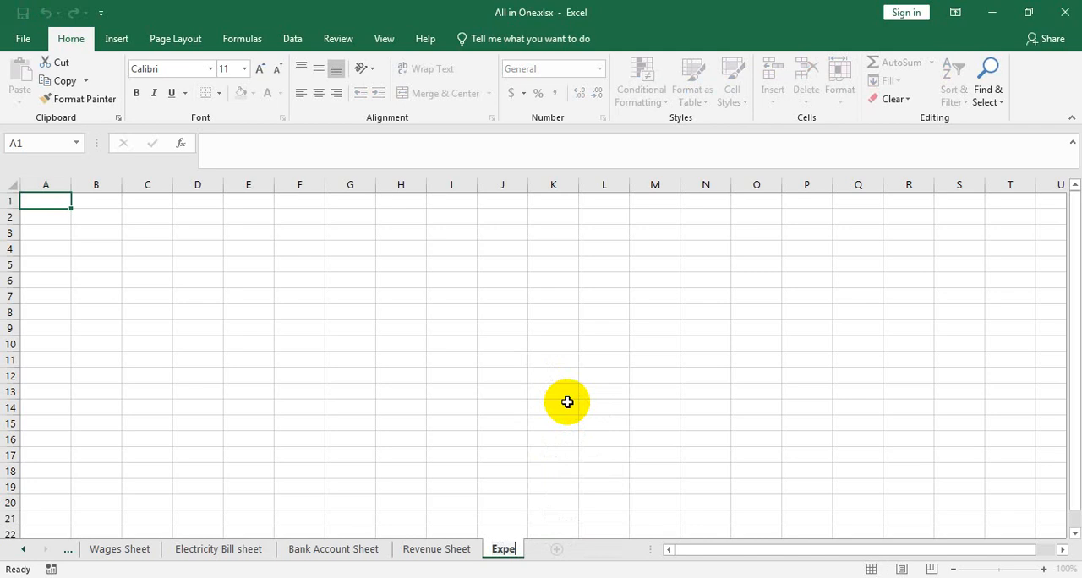
type("nses Sheet")
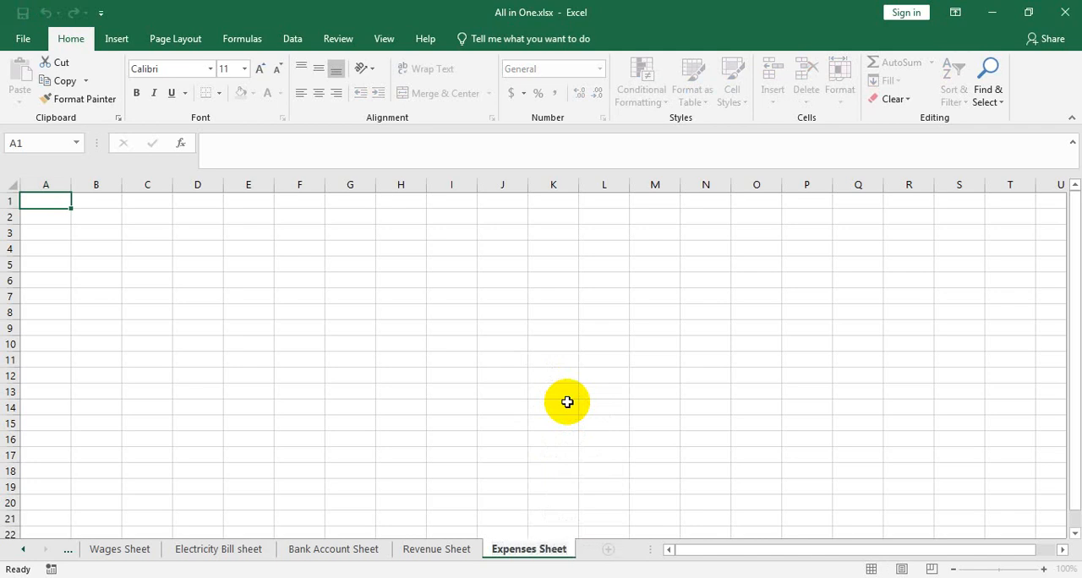
key("Return")
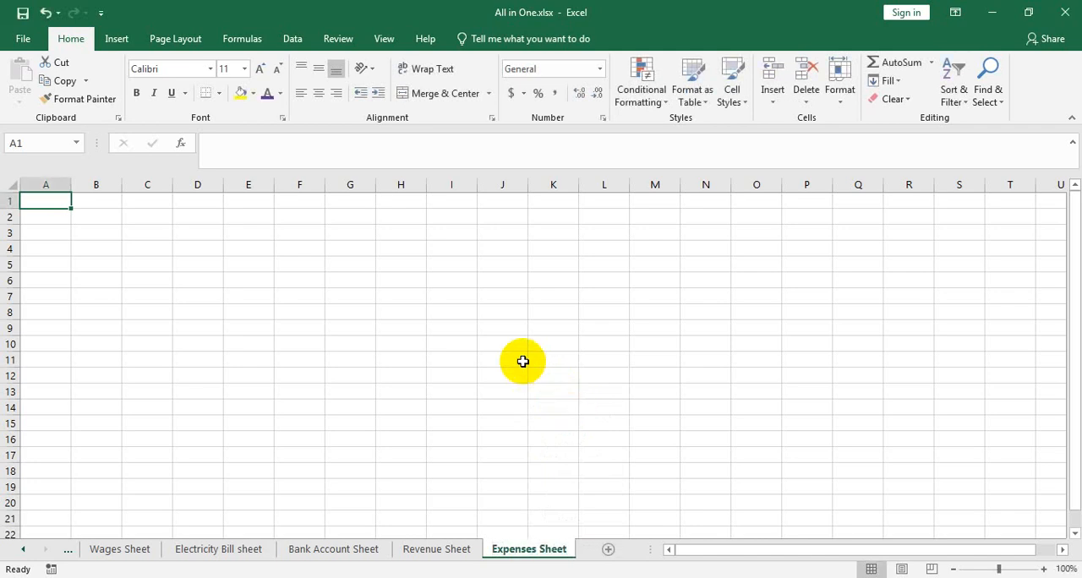
Arrange the workbook and the Microsoft Excel Basic To Advanced PDF side by side on the screen
key("super+Left")
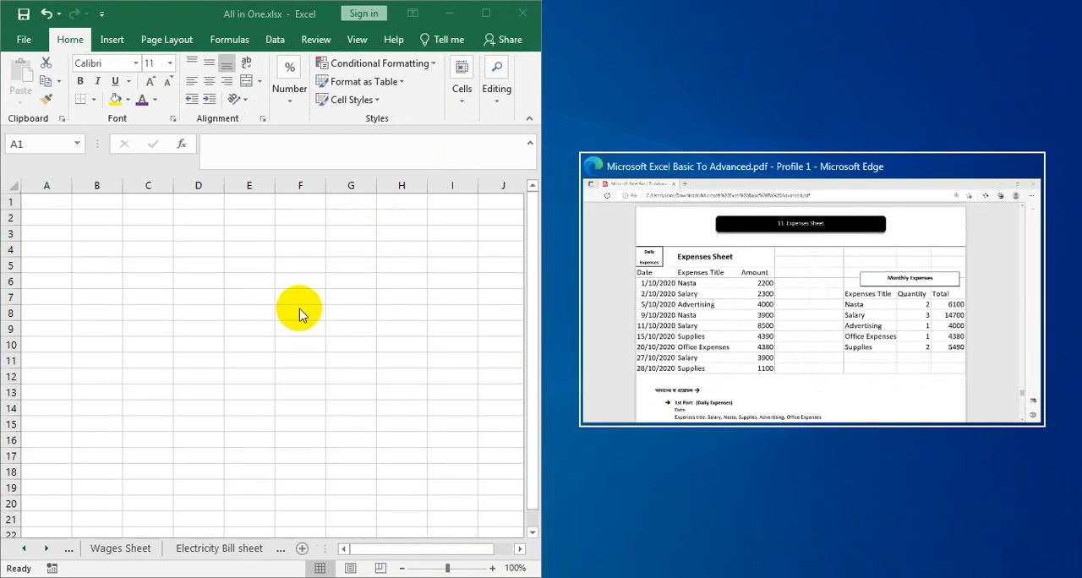
left_click(893, 207)
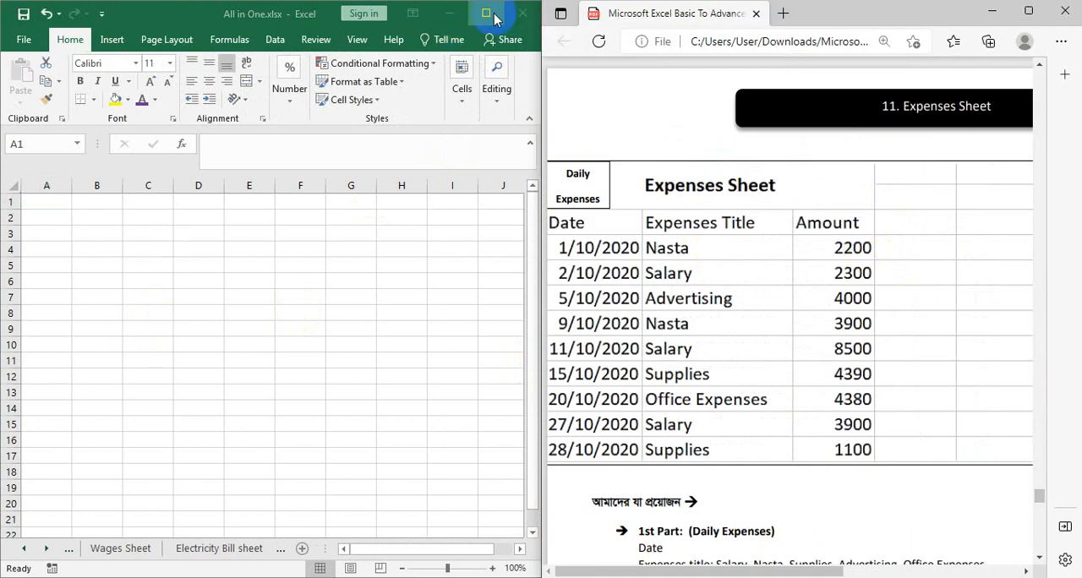
Enter the column header Date in cell A1 of the Expenses Sheet
left_click(61, 203)
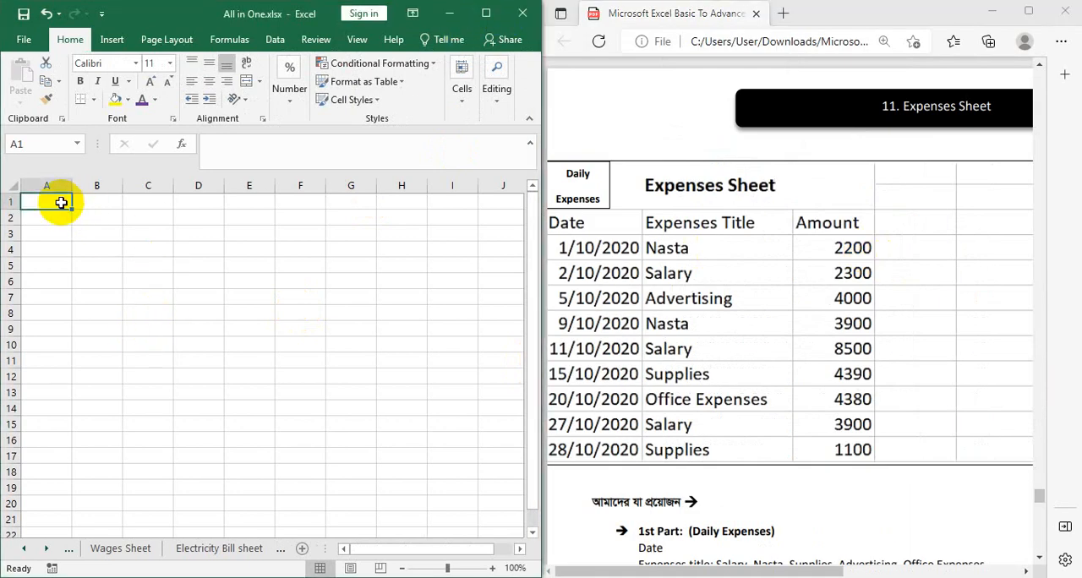
type("D")
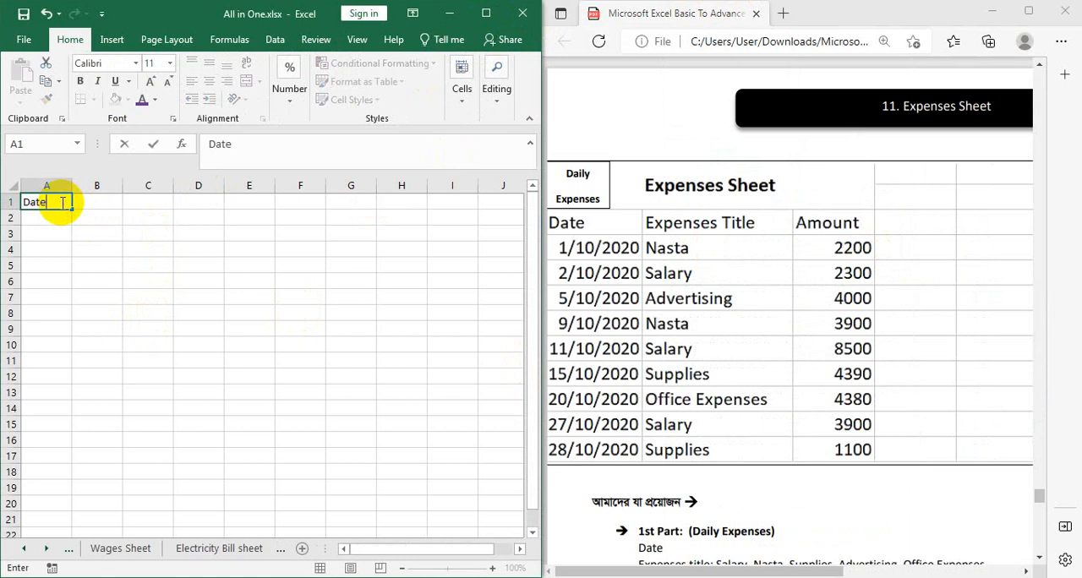
type("ate")
key("Tab")
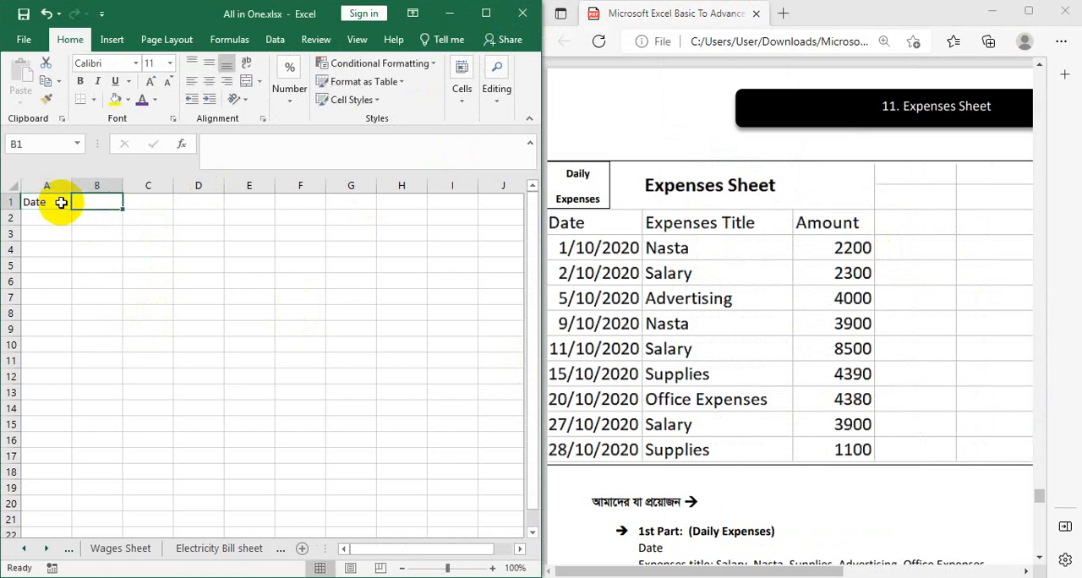
Enter the column header Expenses Title in cell B1 and dismiss the Find and Replace dialog
key("alt+e")
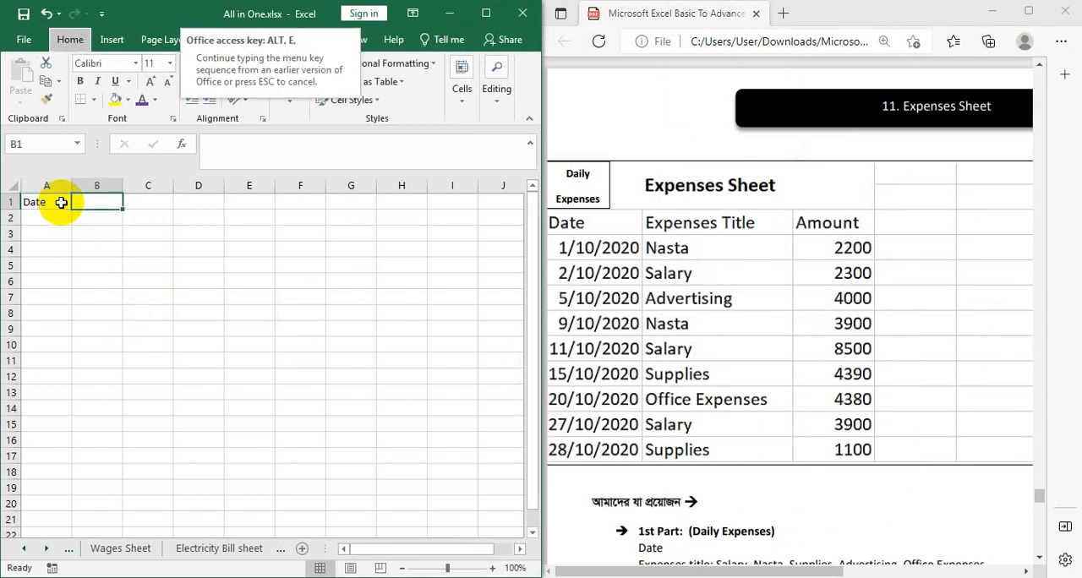
key("e")
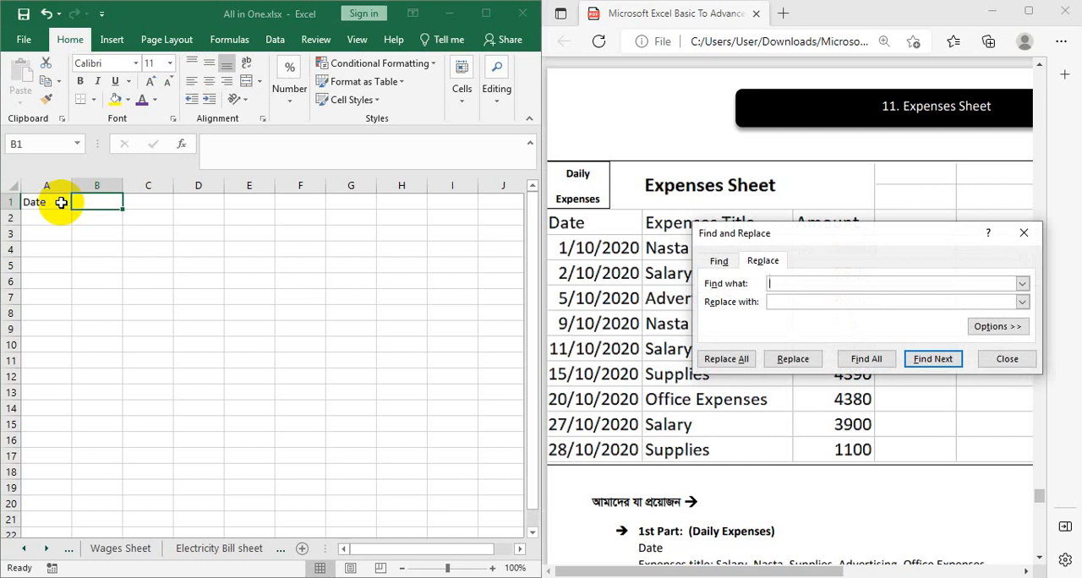
left_click(99, 202)
type("E")
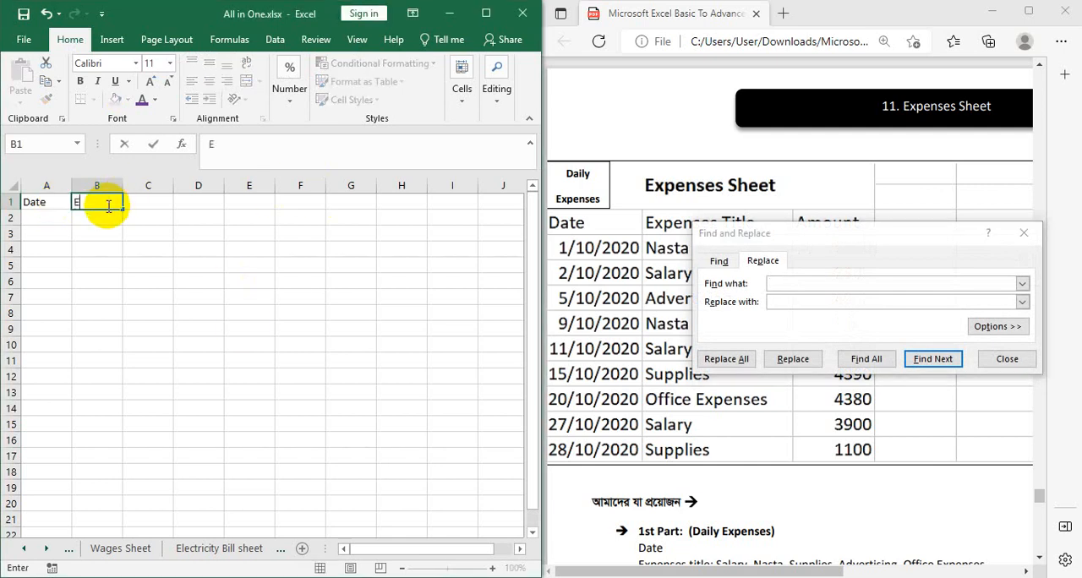
type("xpeb")
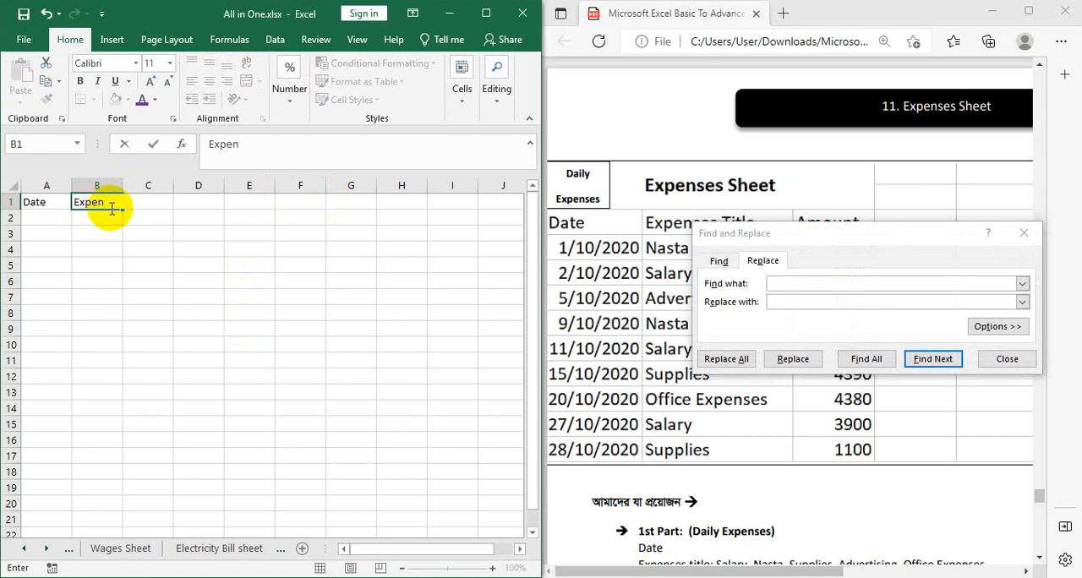
type("nses Title")
key("Tab")
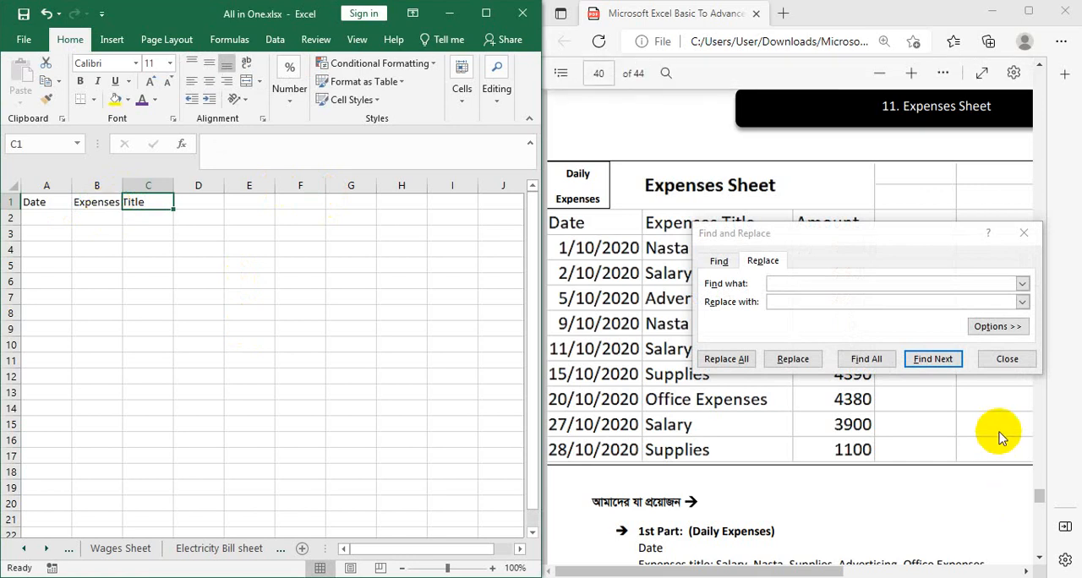
left_click(1031, 237)
left_click(1030, 237)
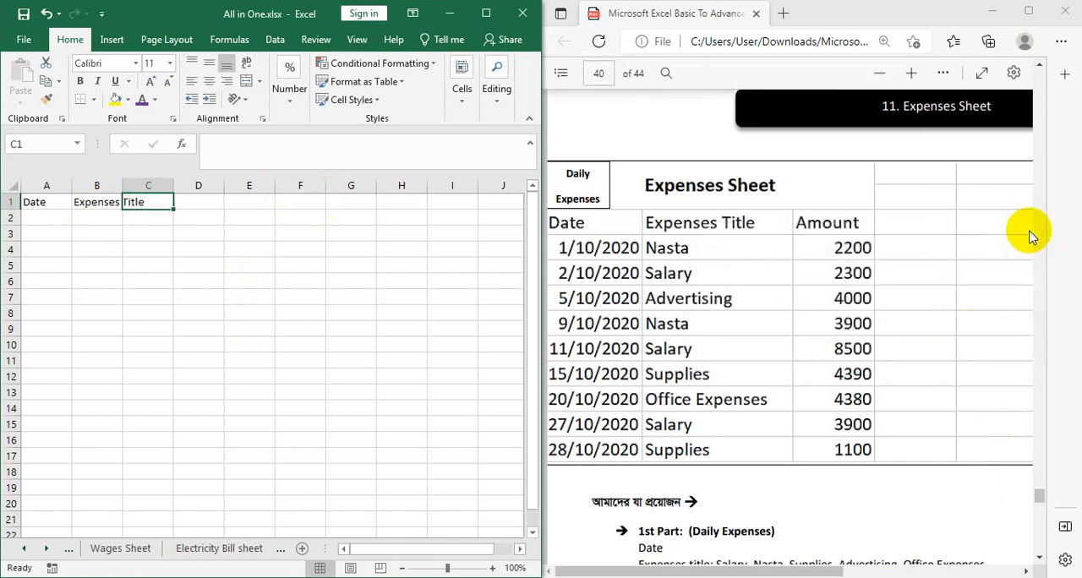
Enter the column header Amount in cell C1
type("A")
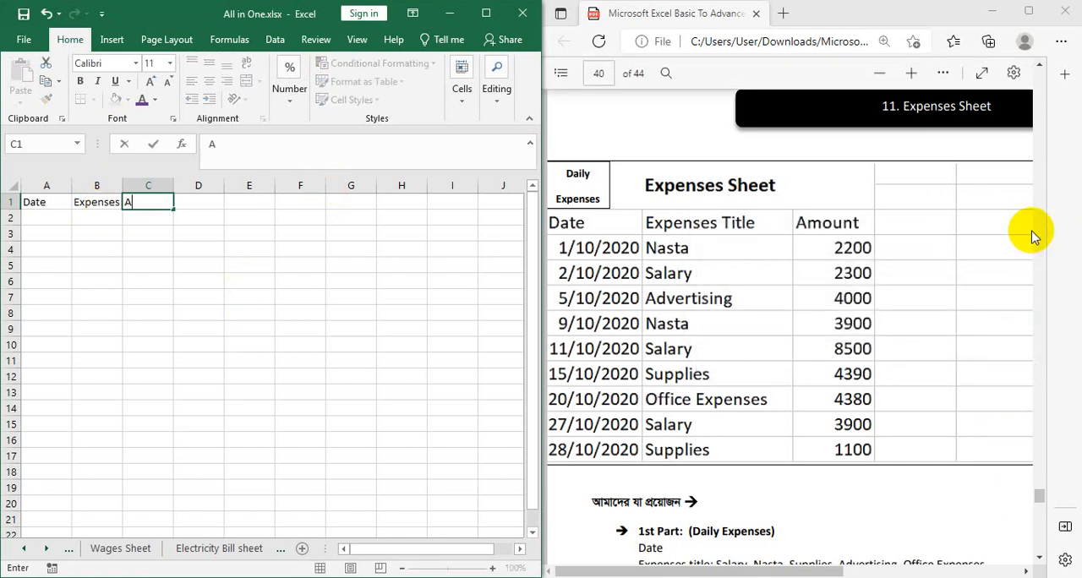
type("moub=")
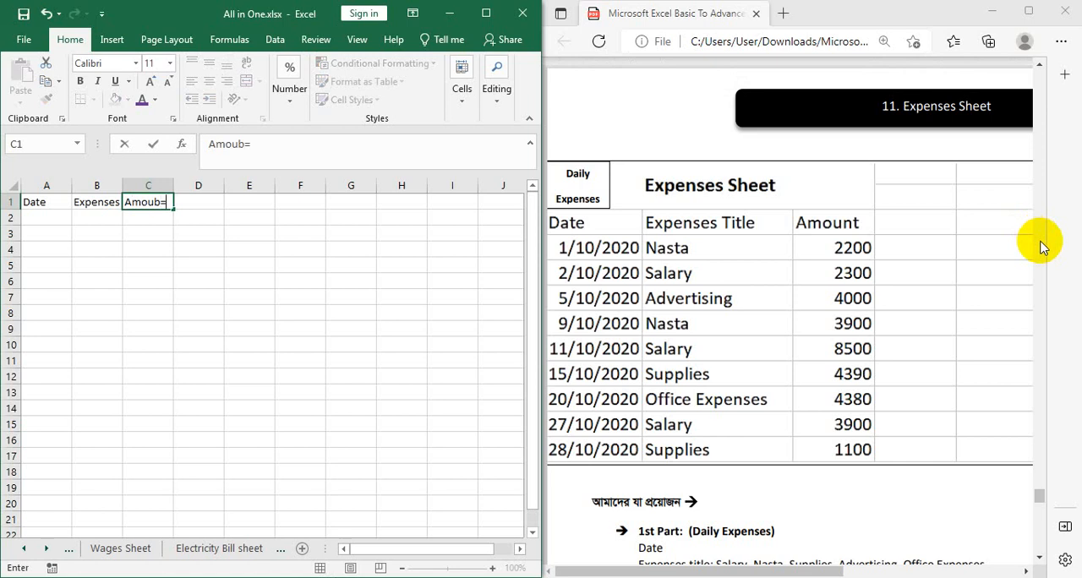
type("nt")
key("BackSpace")
key("BackSpace")
type("unt")
key("Tab")
key("Tab")
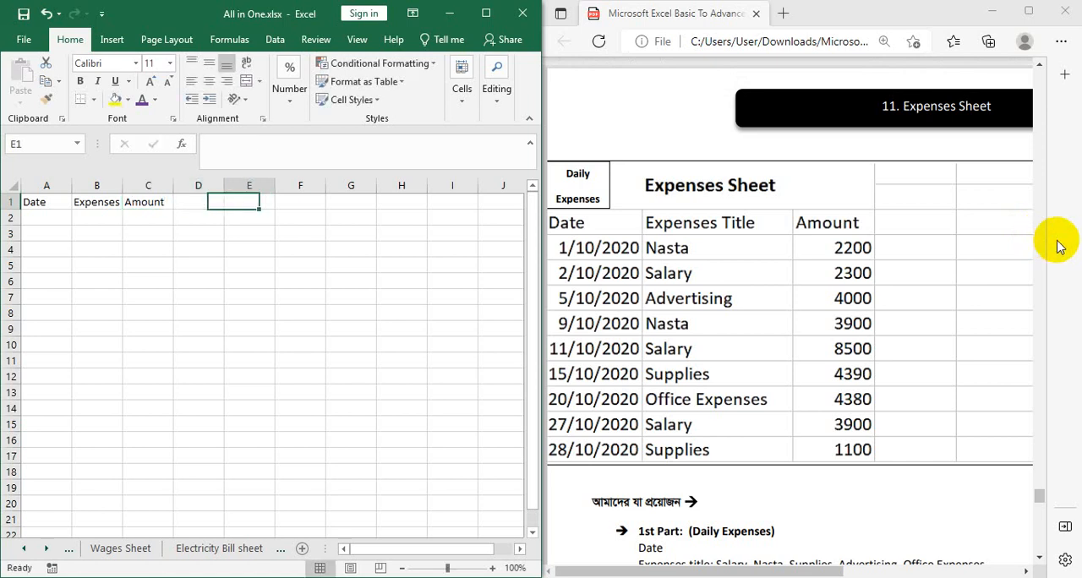
Enter the monthly table's first column header in cell G1 as Eepeneses Tittle
key("Tab")
key("Tab")
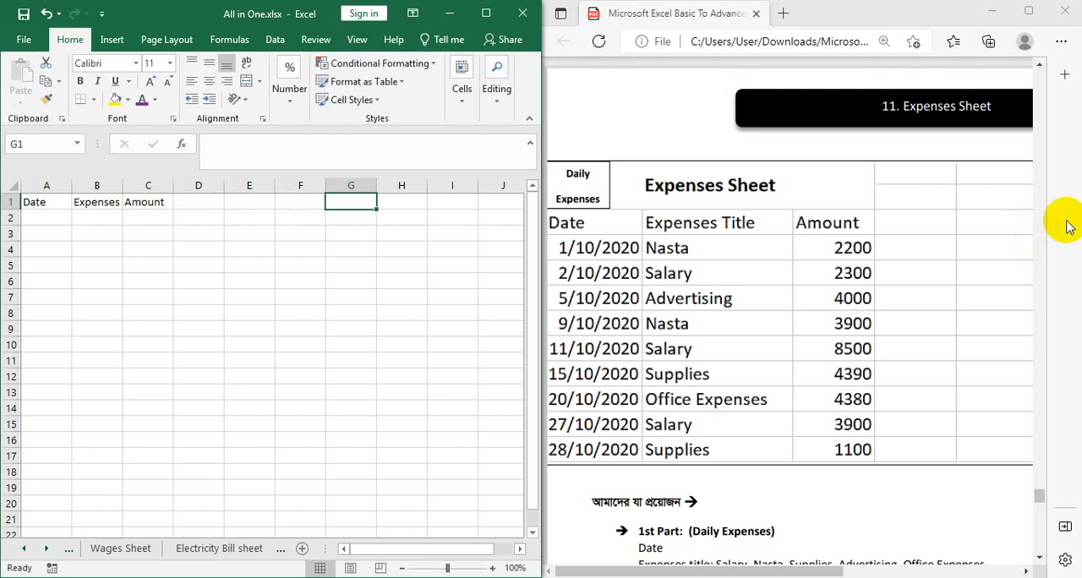
left_click(816, 572)
left_click_drag(816, 572, 995, 572)
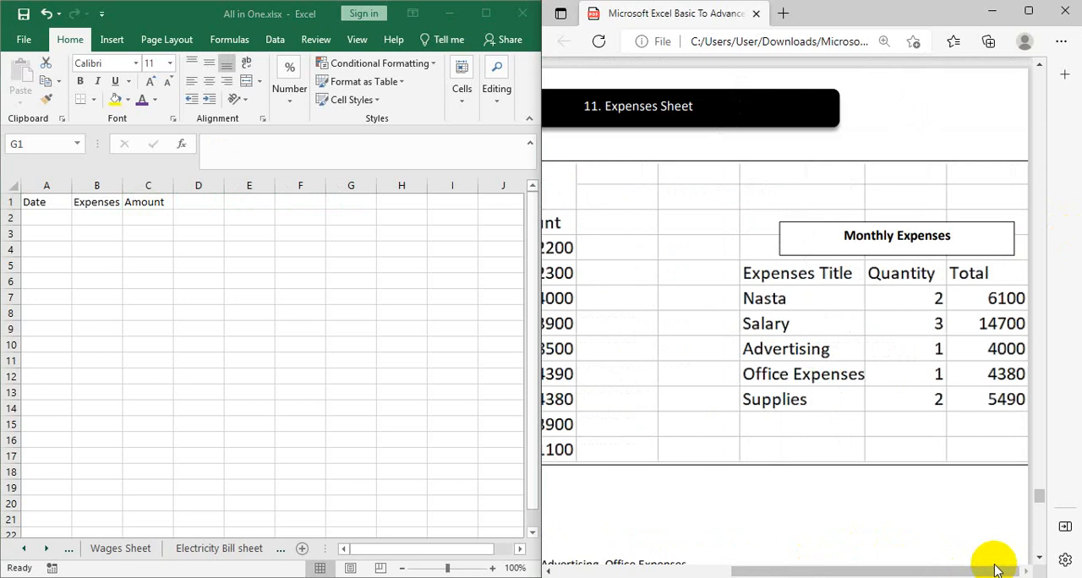
left_click(304, 203)
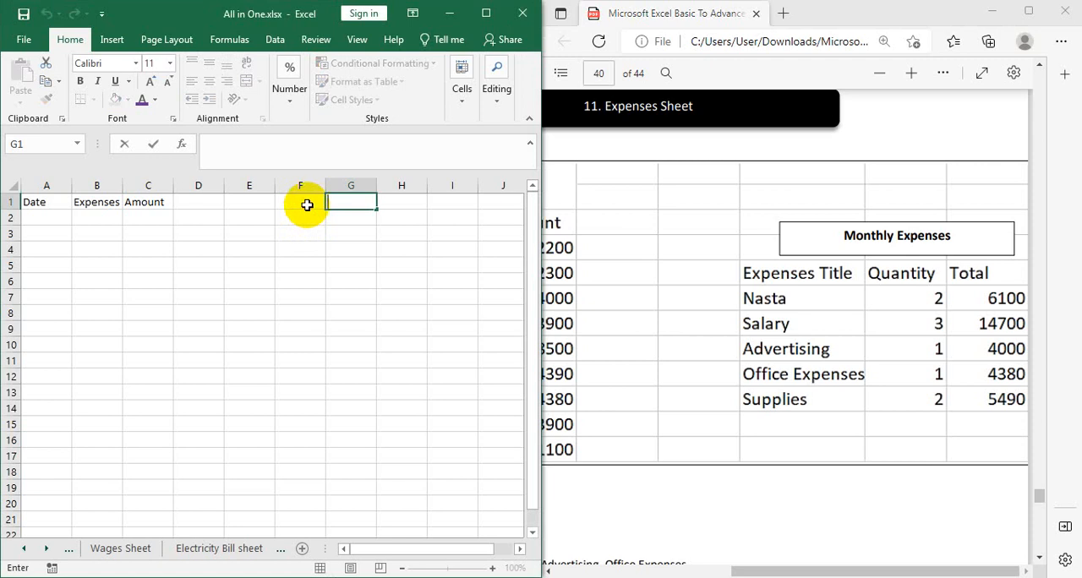
type("E")
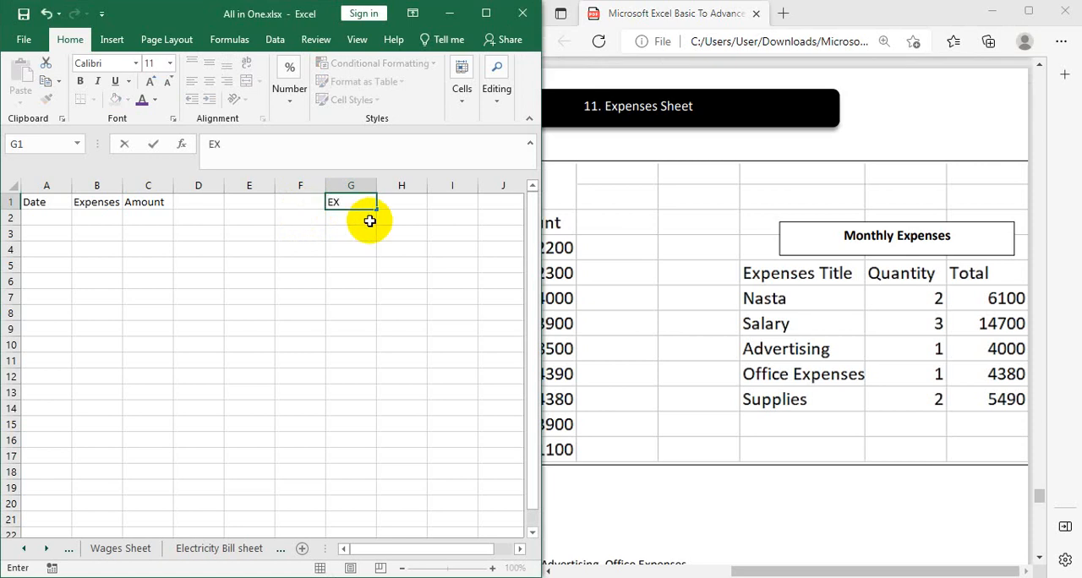
type("epeneses T")
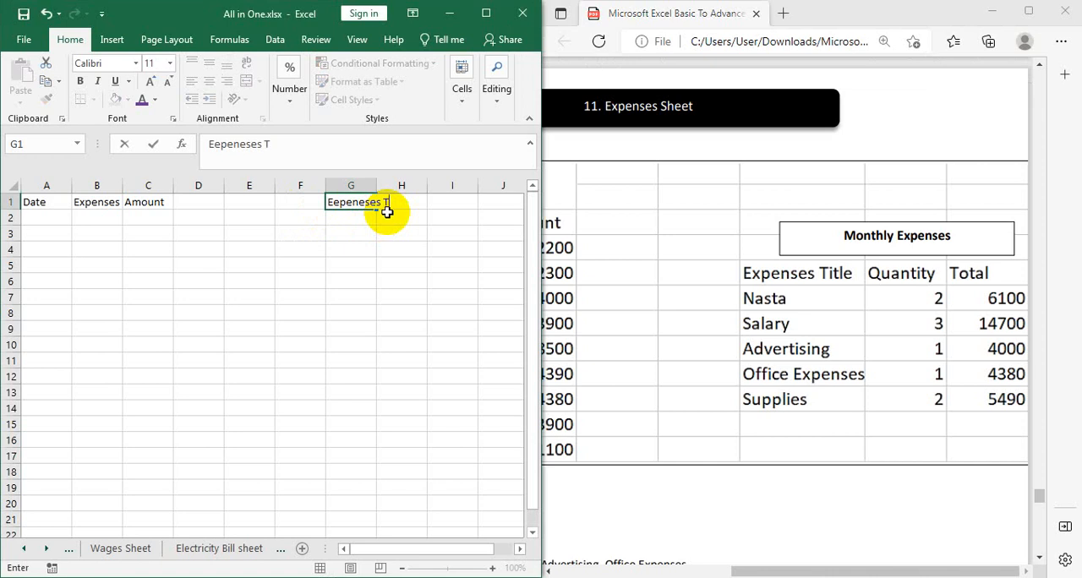
type("ittle")
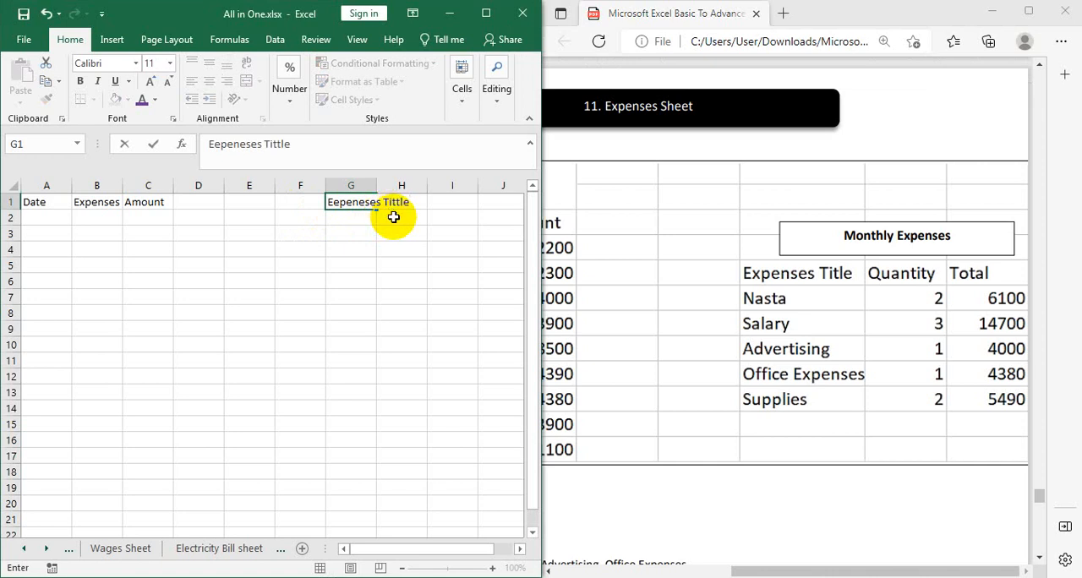
key("Left")
key("Left")
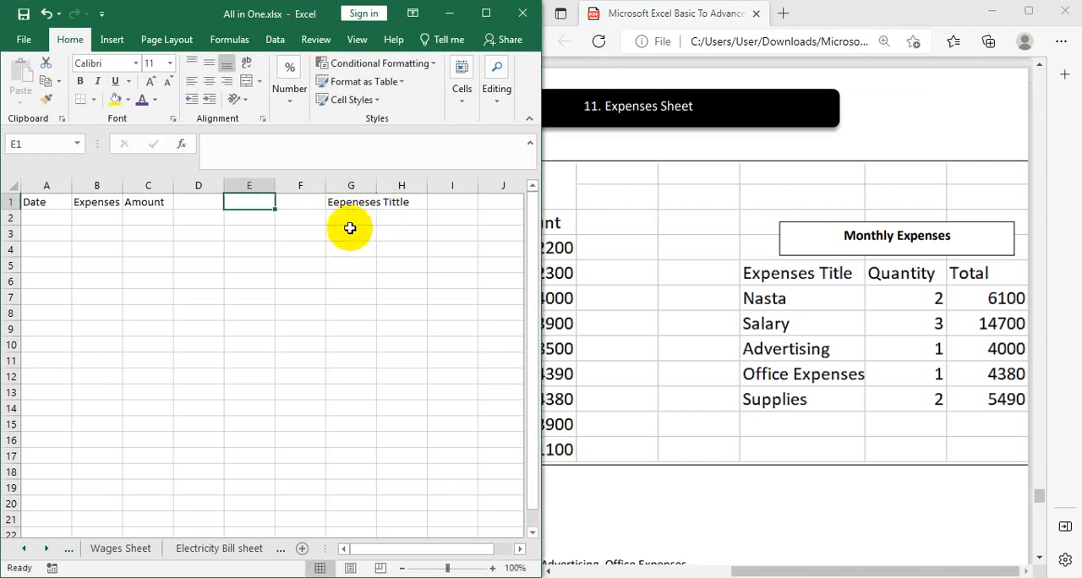
Correct the header in cell G1 to Eepenses Title
double_click(358, 203)
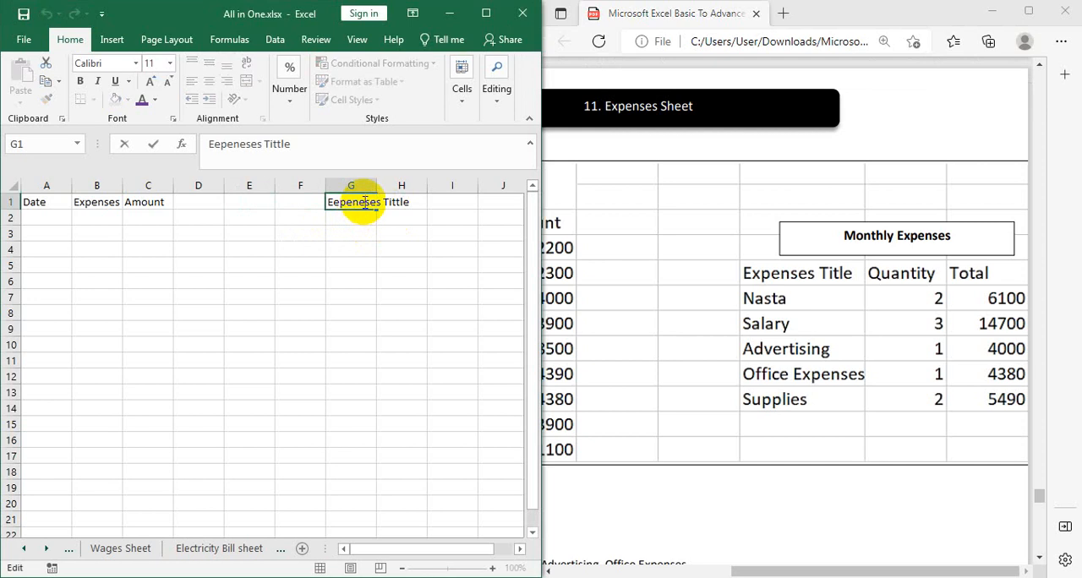
left_click(361, 201)
key("BackSpace")
left_click(393, 201)
key("BackSpace")
left_click(415, 207)
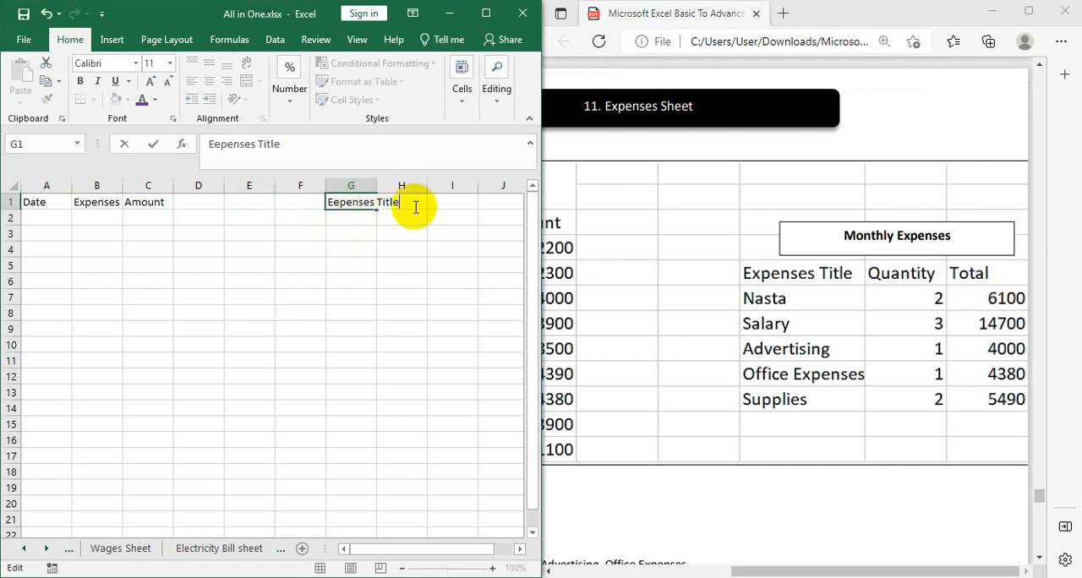
Enter the monthly table headers Quantity in cell H1 and Total Amount in cell I1
left_click(415, 207)
type("Quantity")
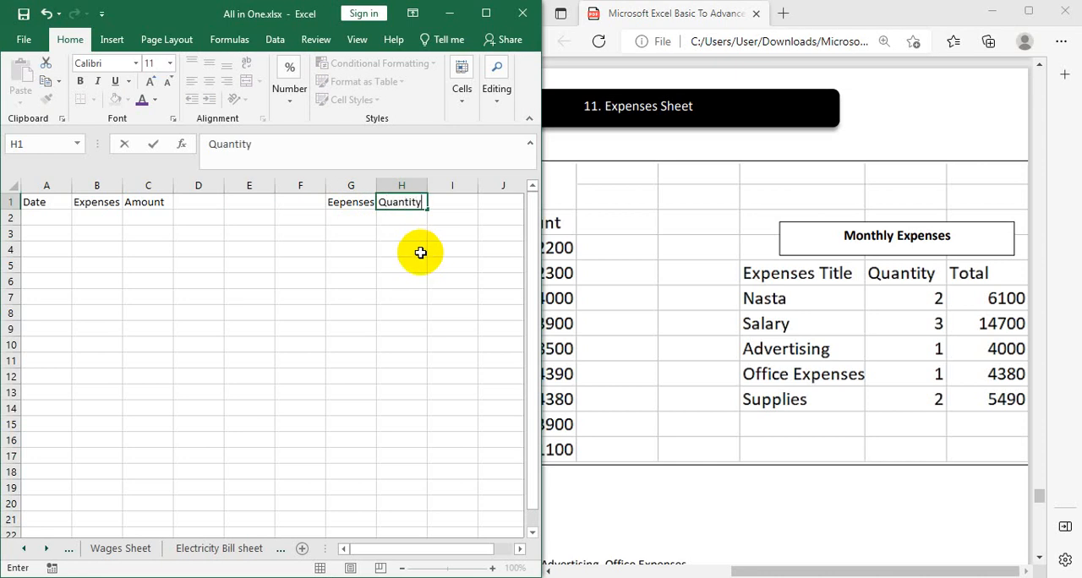
key("Tab")
type("Total")
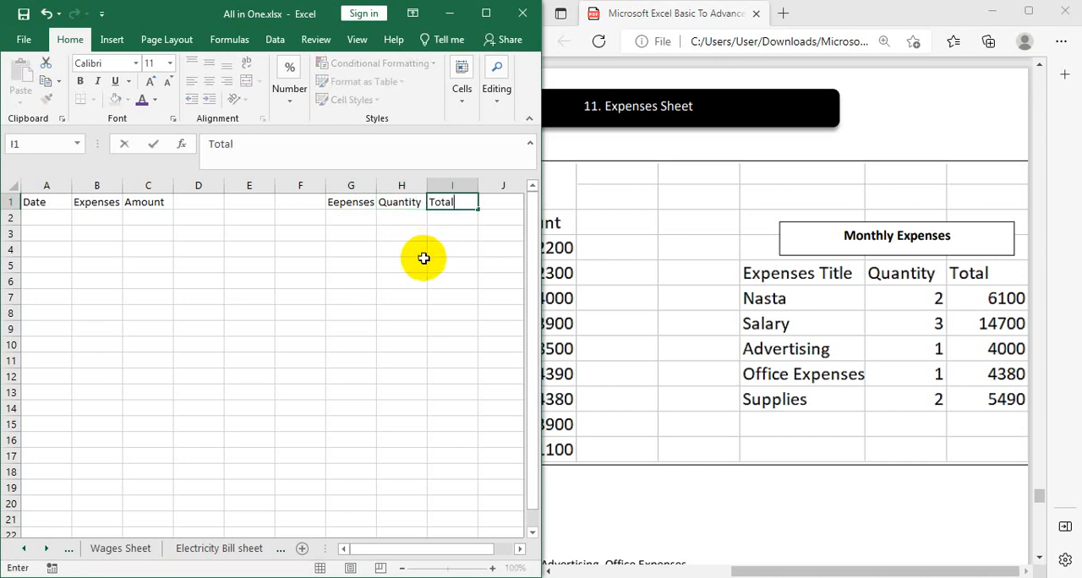
type(" Amount")
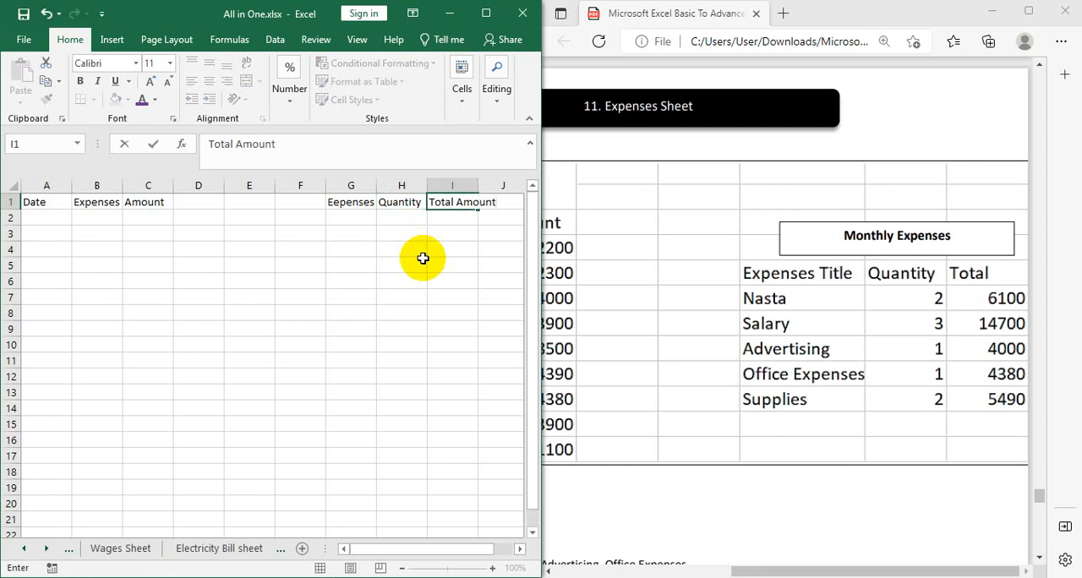
key("ctrl+Return")
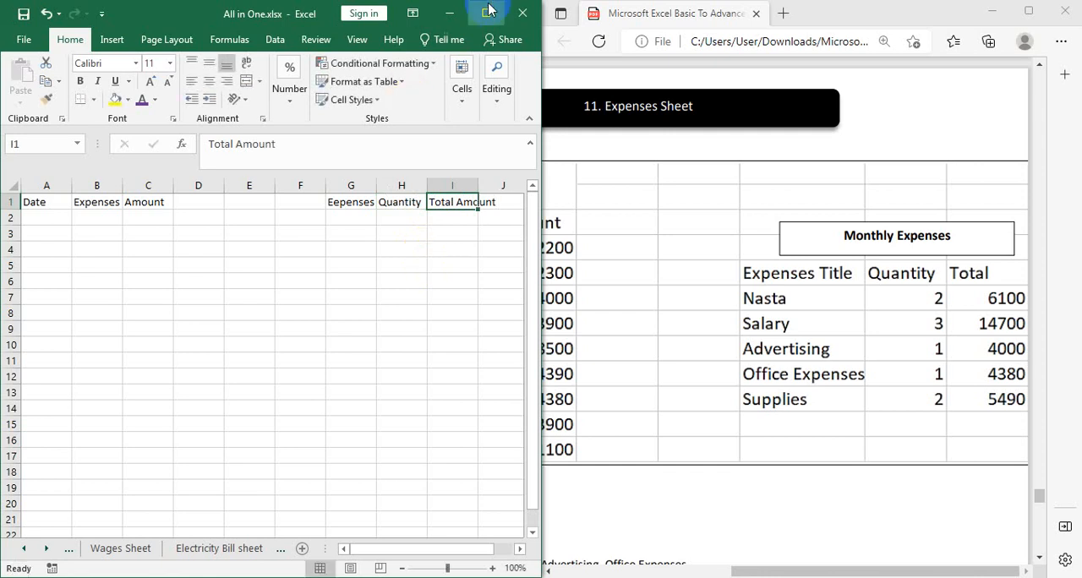
Maximize the workbook window and widen columns B and C to give the Expenses Title and Amount headers more room
left_click(486, 12)
scroll(406, 382, "up", 4)
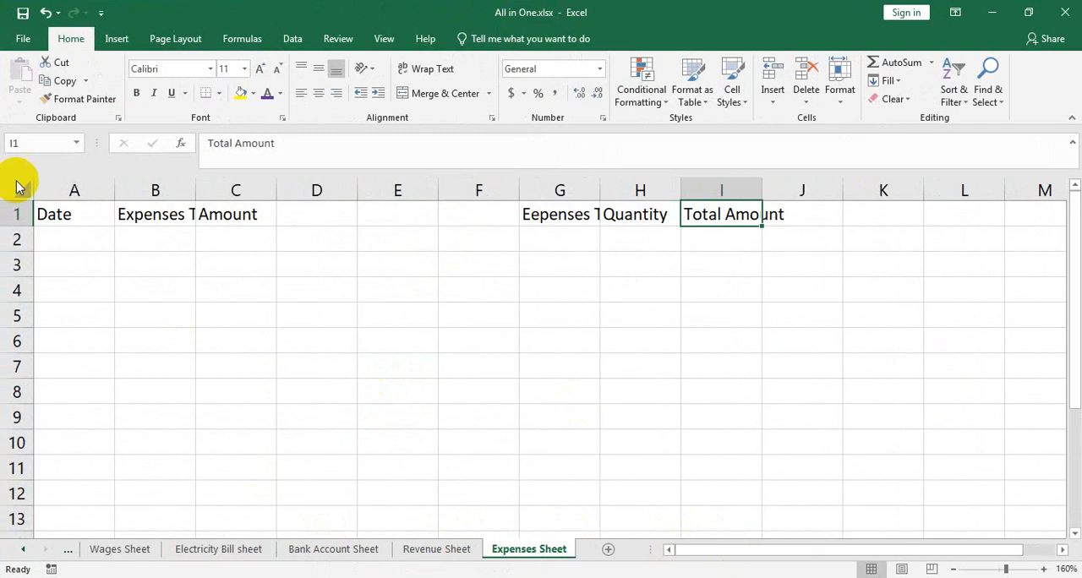
left_click(99, 239)
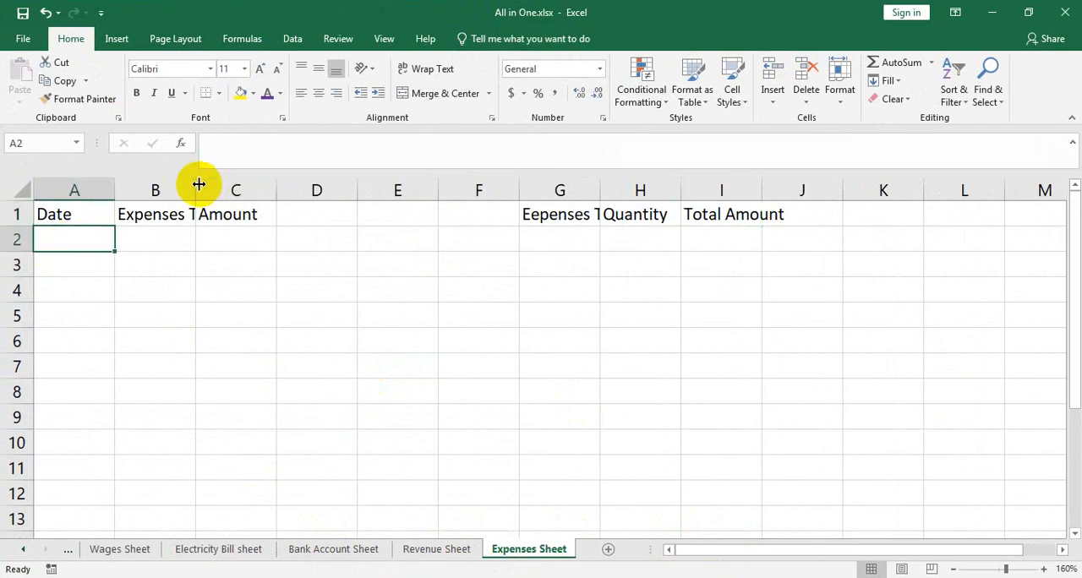
left_click_drag(196, 184, 264, 181)
left_click_drag(342, 184, 410, 183)
Insert a new sheet row above the header row
left_click(177, 215)
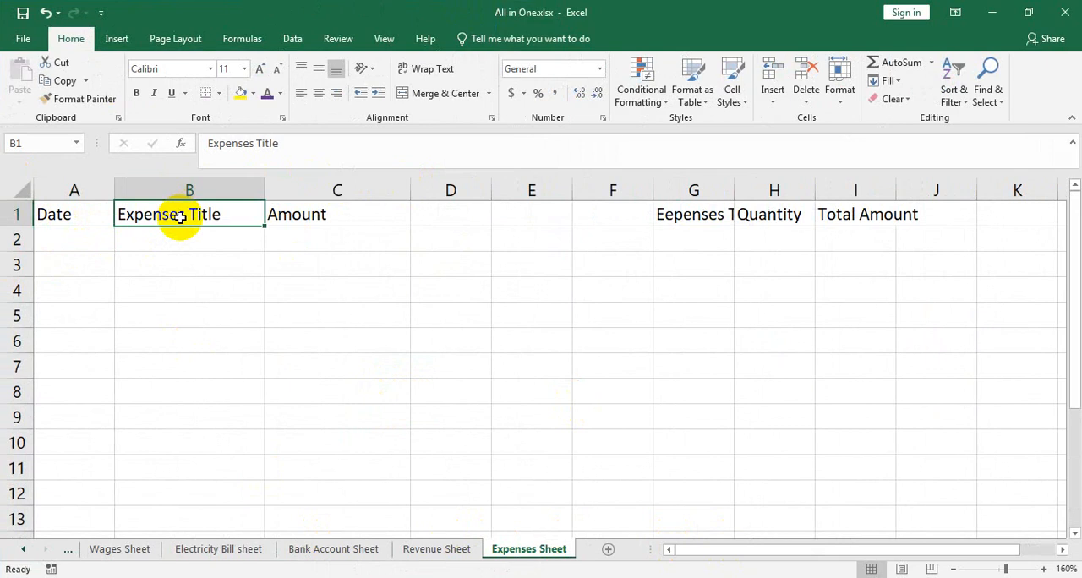
left_click(772, 109)
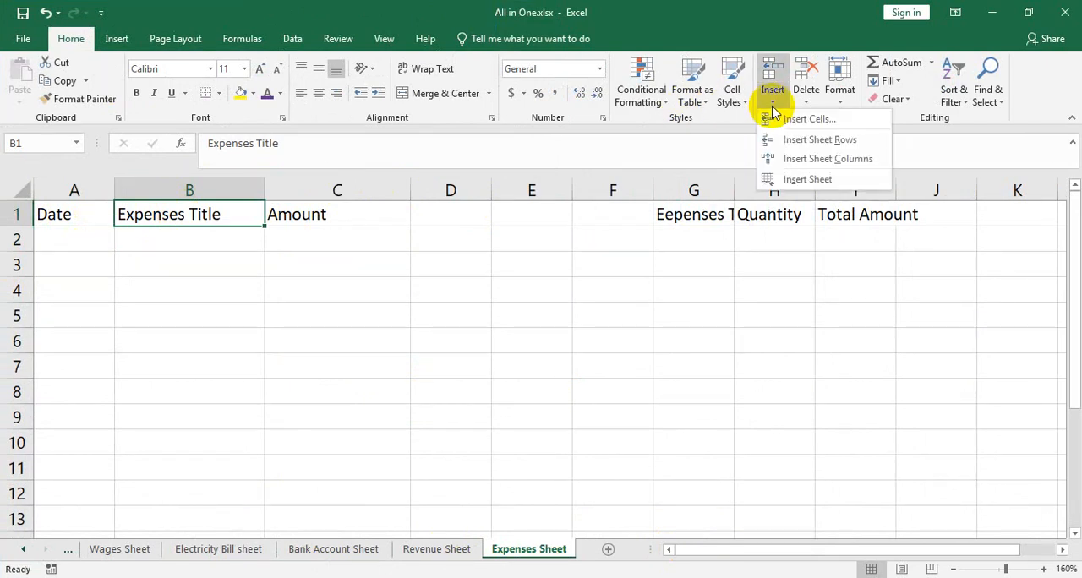
left_click(804, 140)
Enter the table label Daily in cell A1 above the Date header
left_click(80, 211)
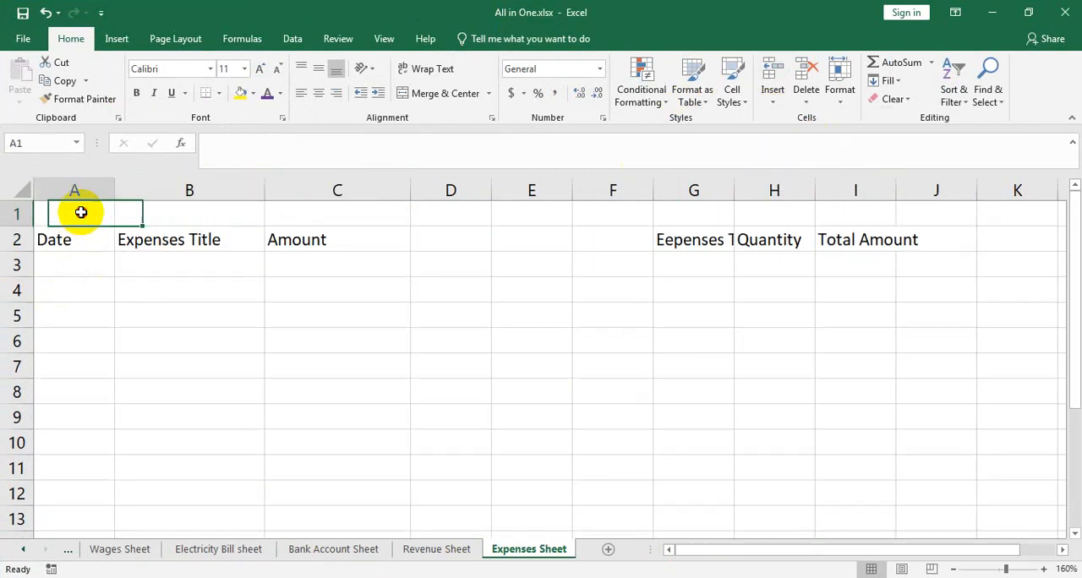
type("Date")
key("BackSpace")
key("BackSpace")
type("ily")
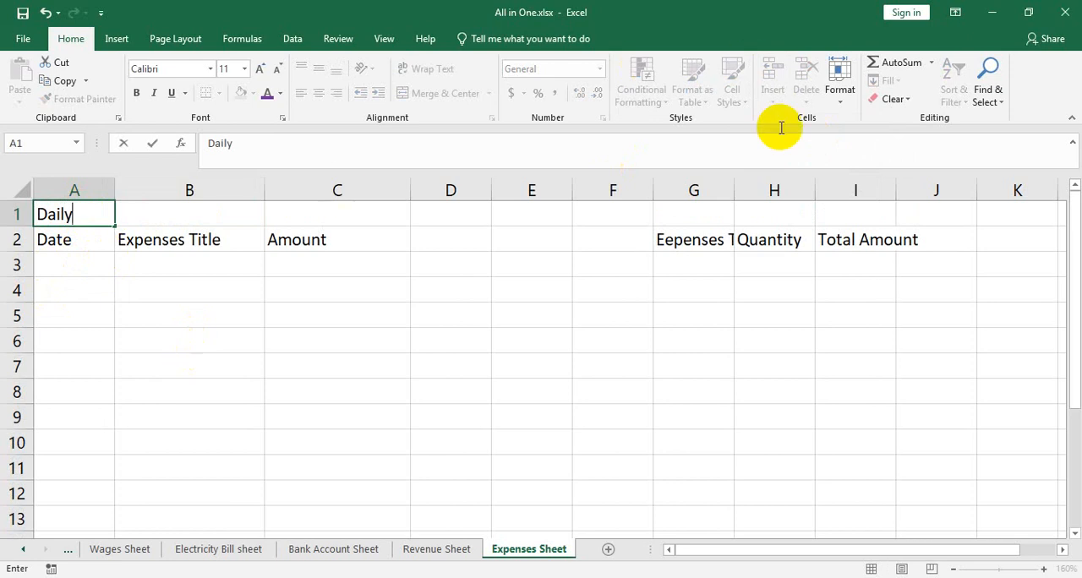
key("Tab")
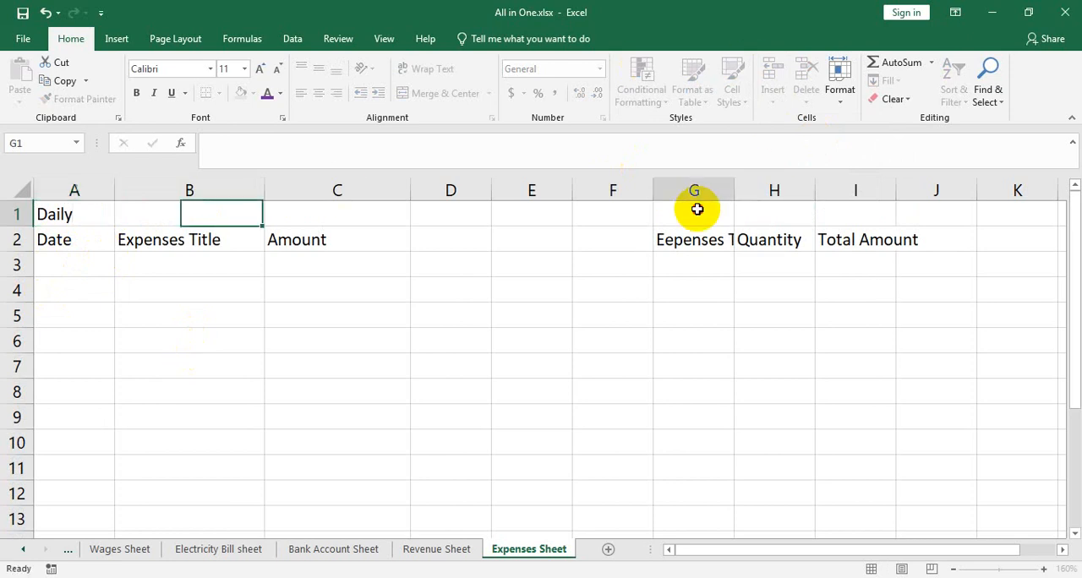
Enter the table label Monthly in cell G1 above the monthly headers
left_click(696, 210)
type("N")
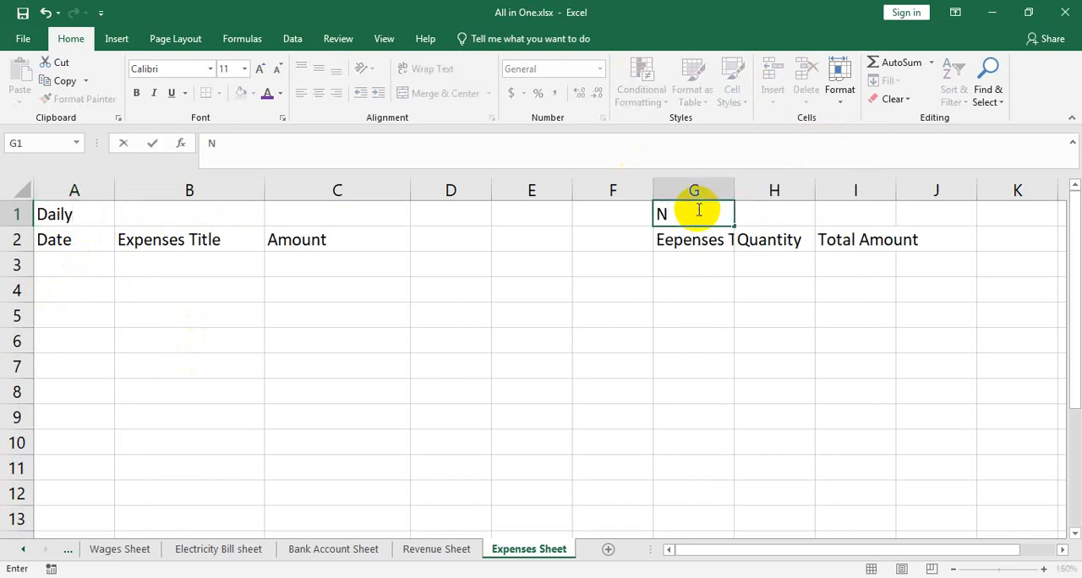
key("BackSpace")
type("Monthl")
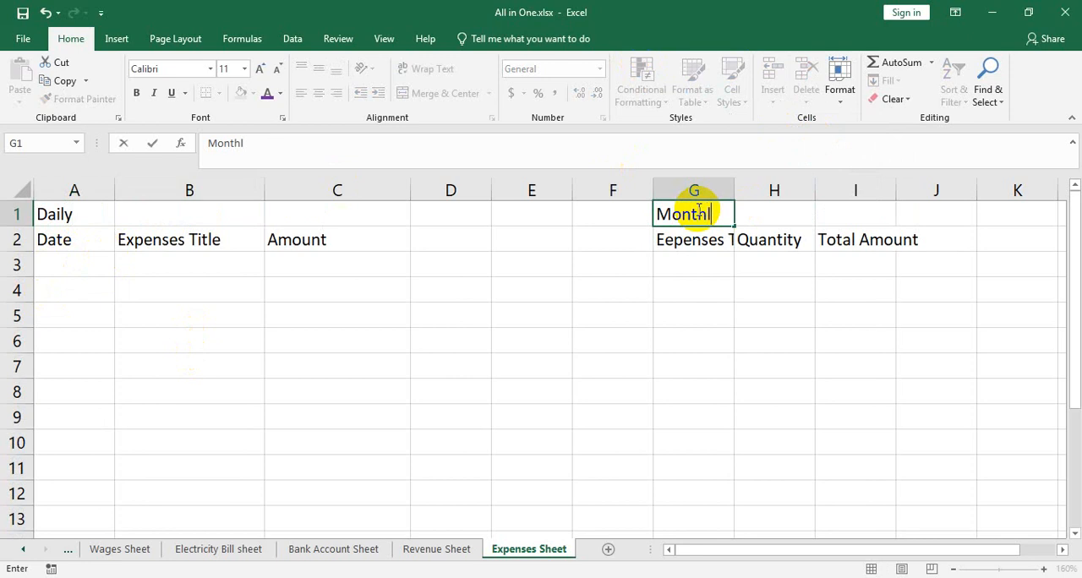
type("y")
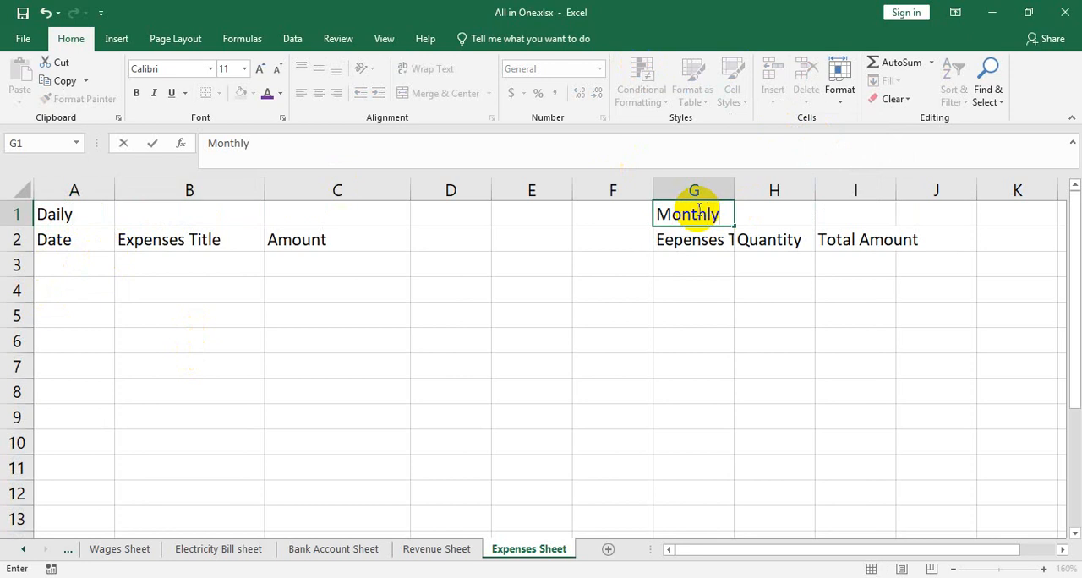
Enter the date 10/01/22 in cell A3 as the first daily expense date
left_click(92, 268)
type("0")
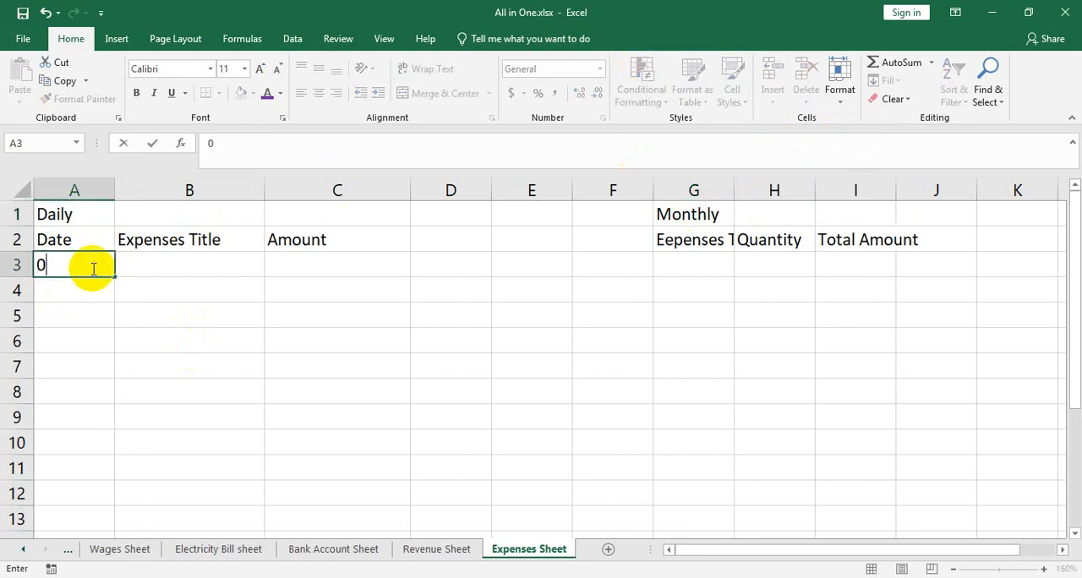
key("BackSpace")
type("10/01/")
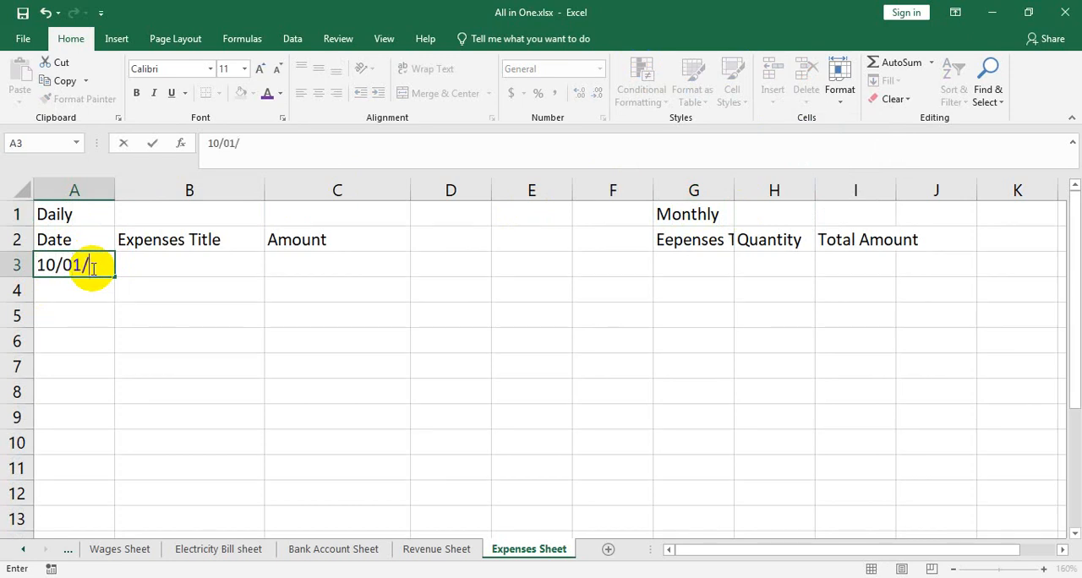
type("22")
Complete the first daily expense with the title Nasta in cell B3 and the amount 120 in C3
left_click(171, 271)
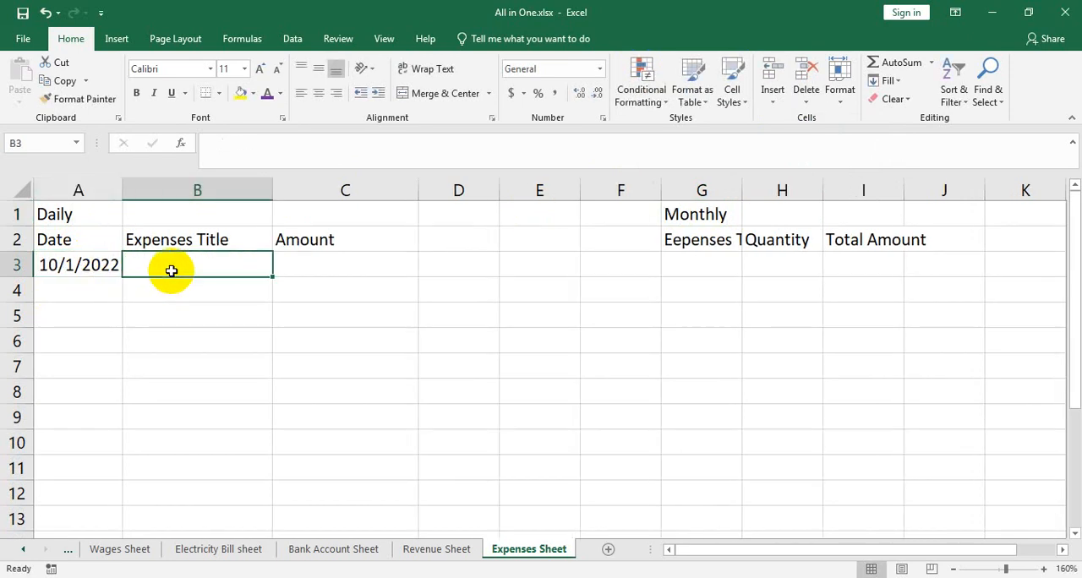
type("Nsa")
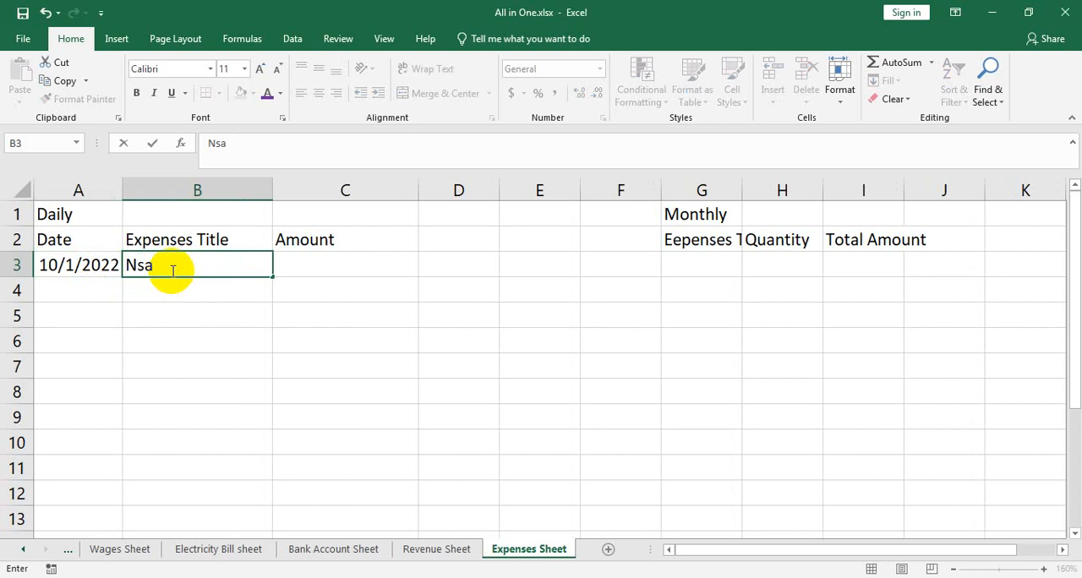
type("asta")
key("Tab")
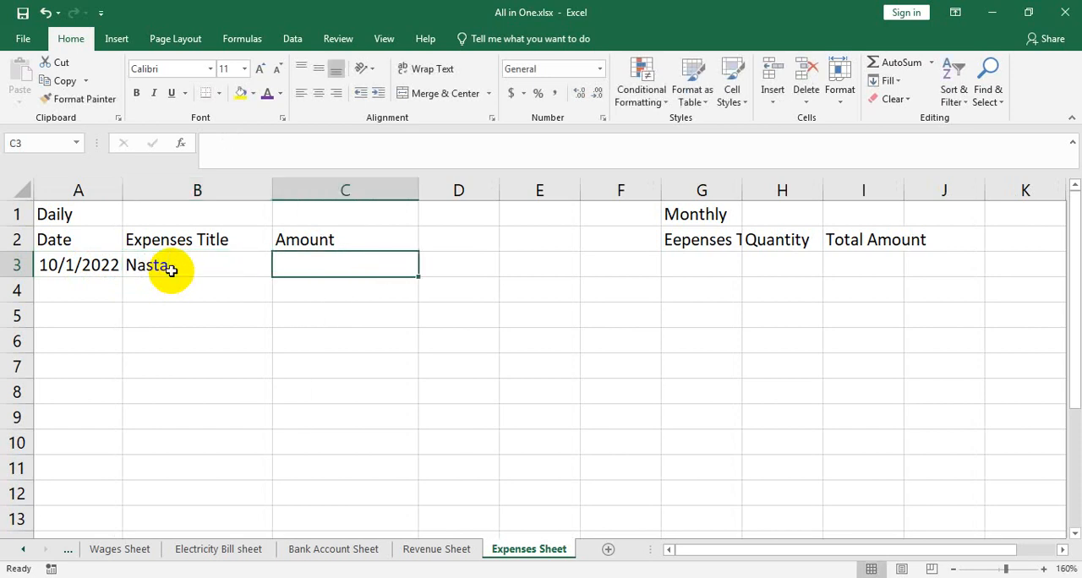
type("120")
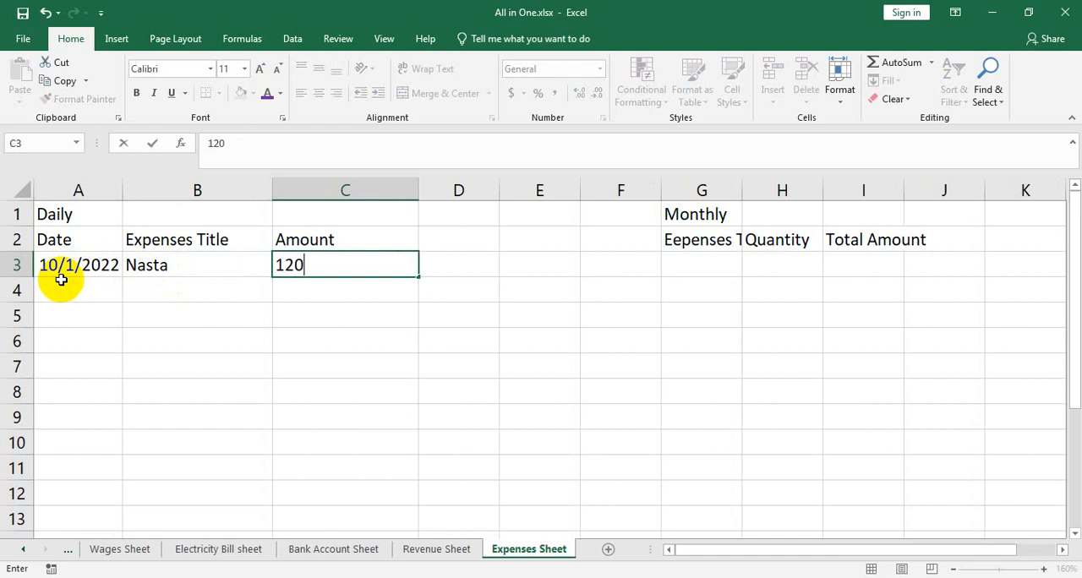
Fill the date down from A3 to A4 and complete row 4 with the title Salary and the amount 12000
left_click(88, 270)
left_click_drag(123, 278, 123, 297)
left_click(178, 288)
type("Sa")
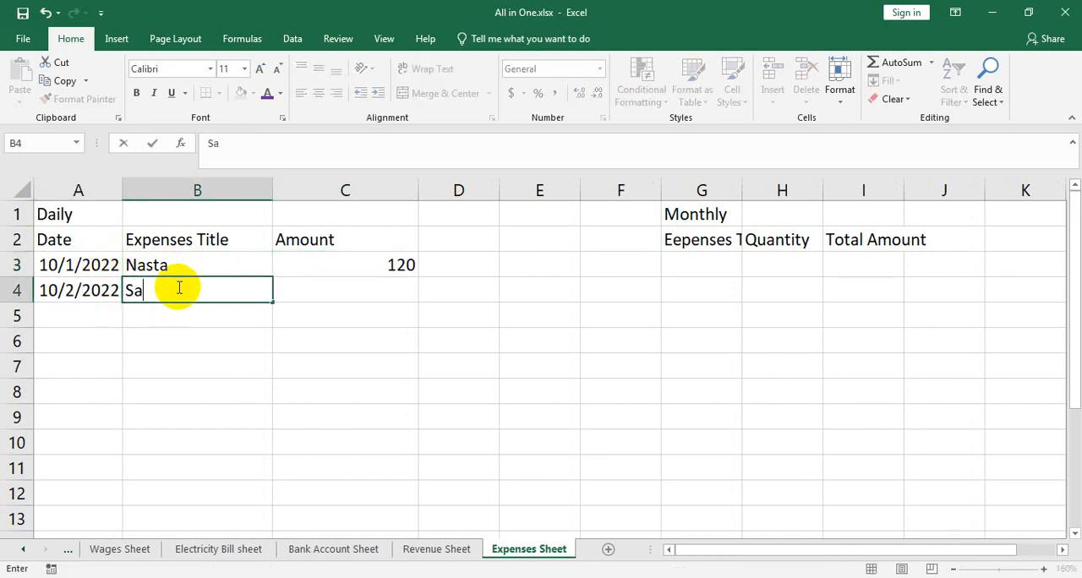
type("lary")
left_click(349, 285)
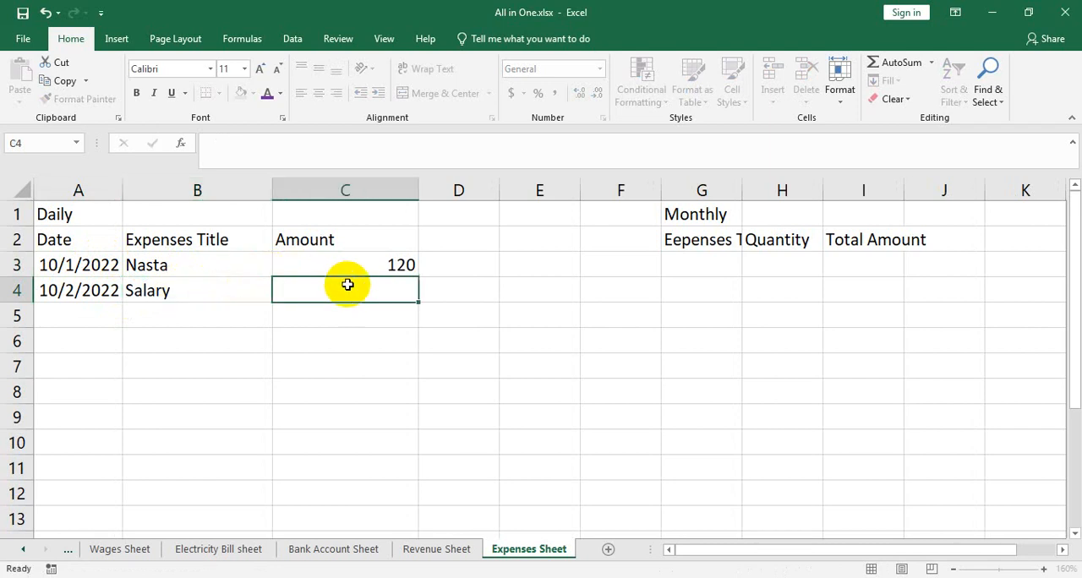
type("120000")
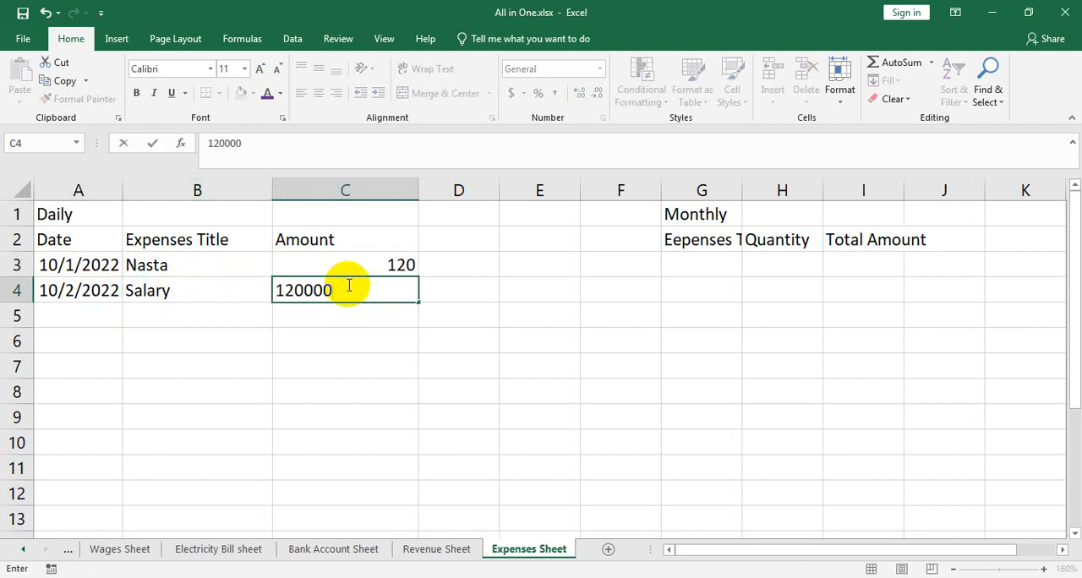
key("BackSpace")
Fill the date down from A4 to A5 and enter the expense title House Rent in B5
left_click(91, 295)
left_click_drag(123, 303, 120, 318)
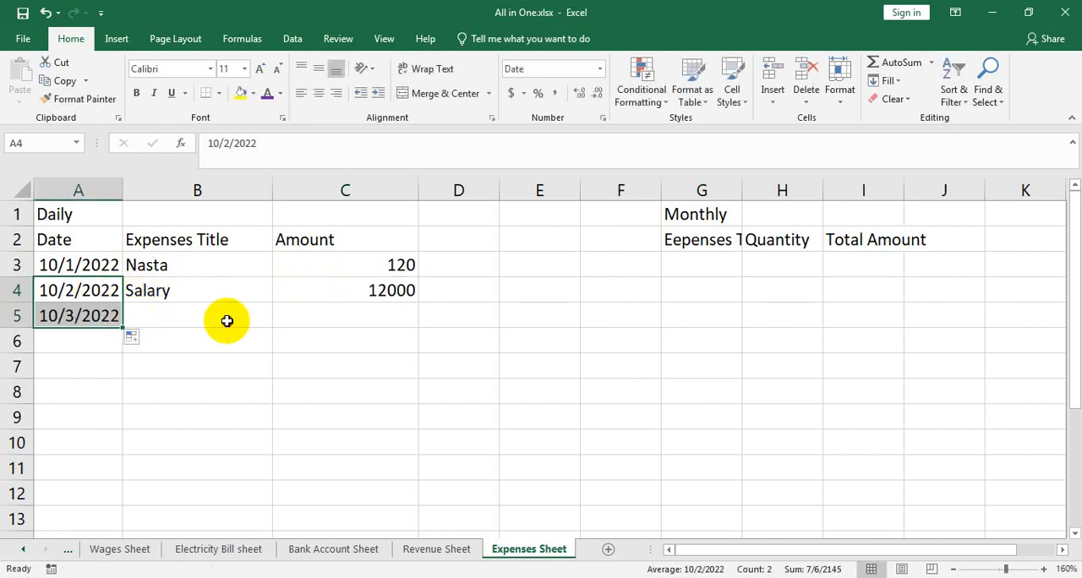
left_click(226, 321)
type("HOurw")
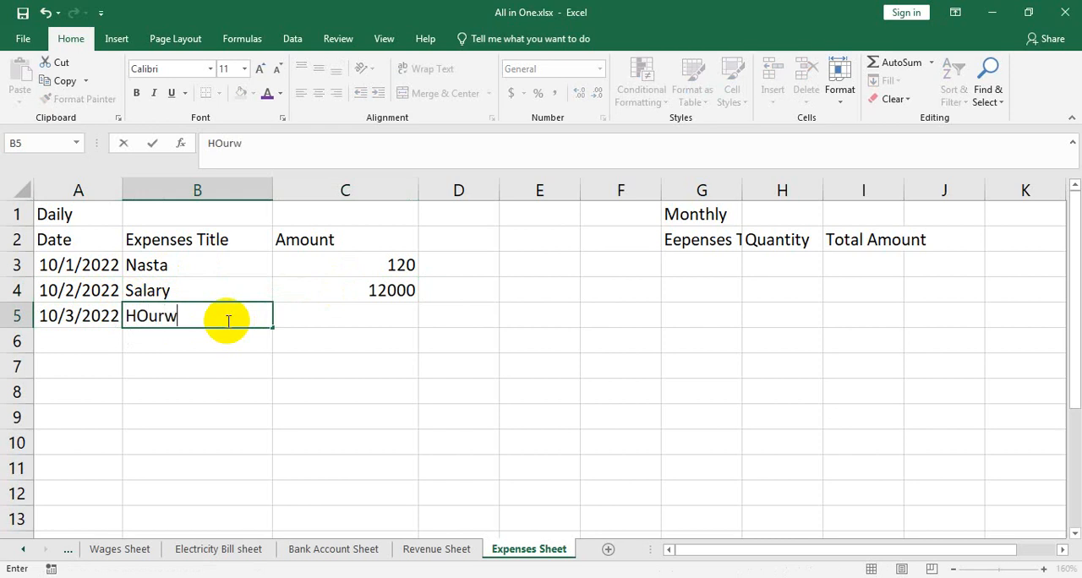
key("BackSpace")
key("BackSpace")
key("BackSpace")
key("BackSpace")
type("ouse Re")
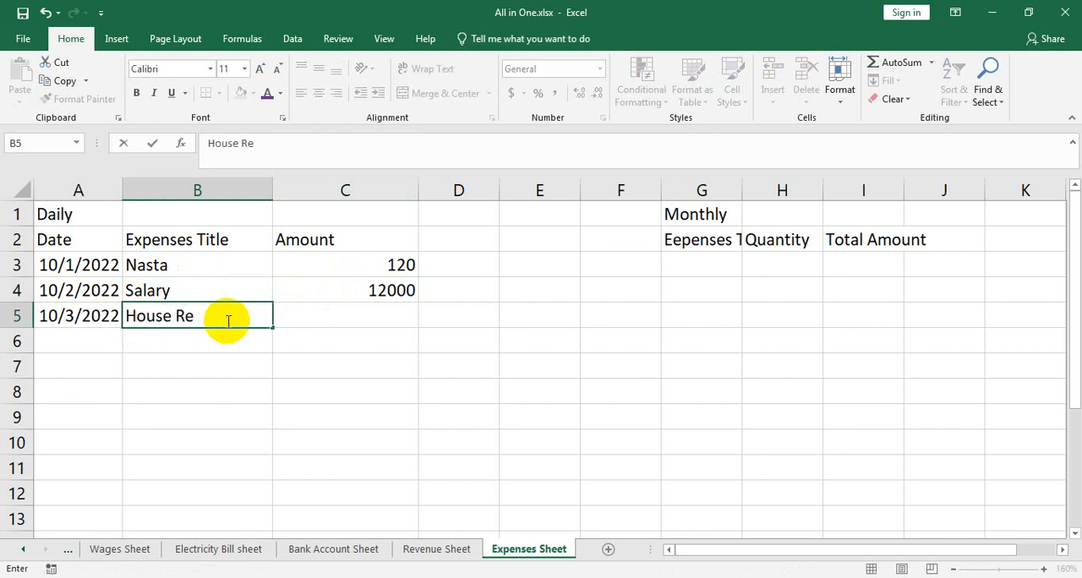
type("nt")
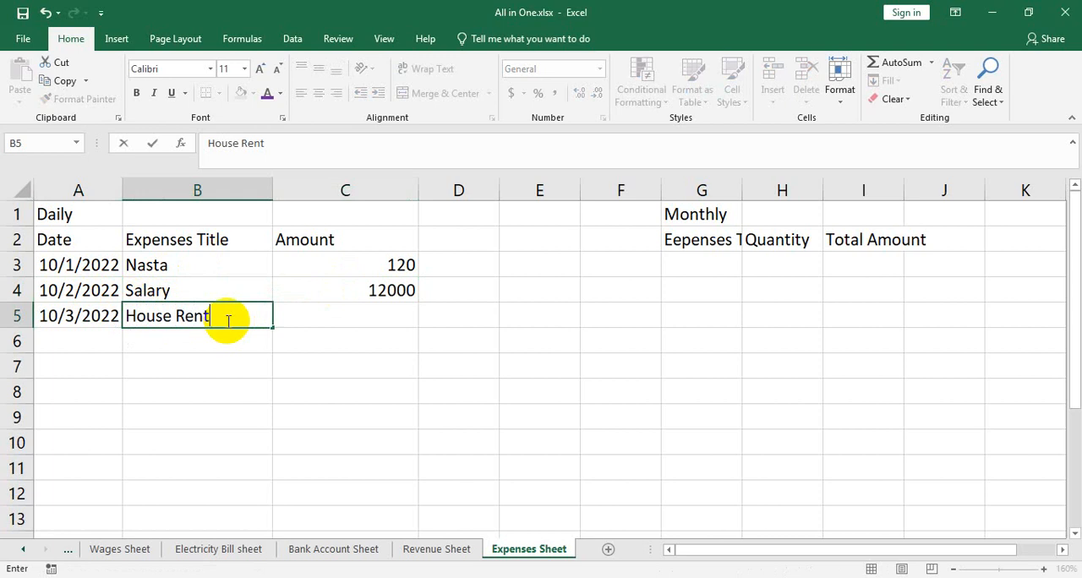
Enter the amount 18000 in C5 for the House Rent expense
left_click(319, 322)
type("18")
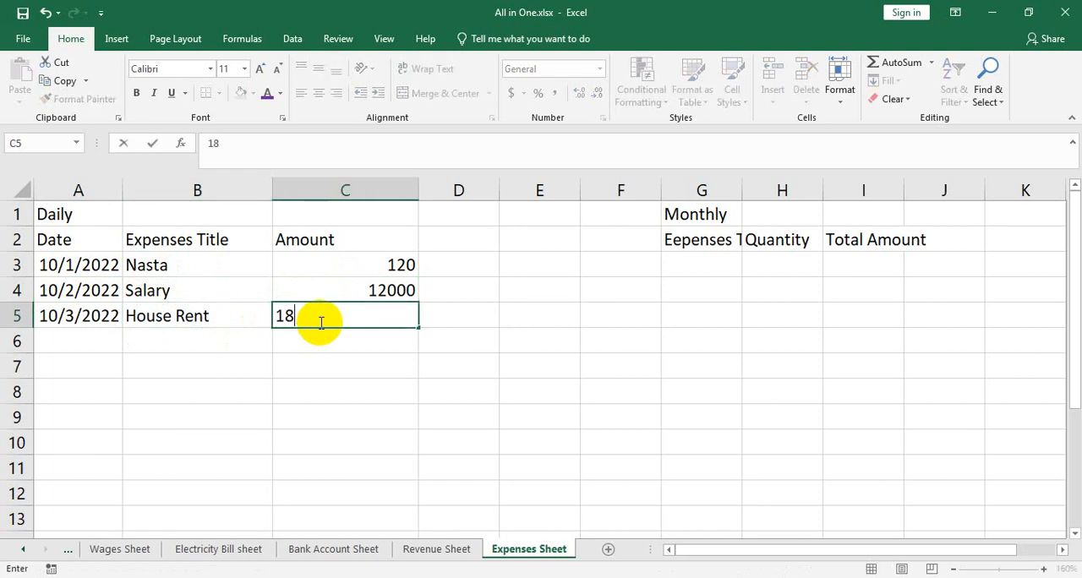
type("0000")
key("Return")
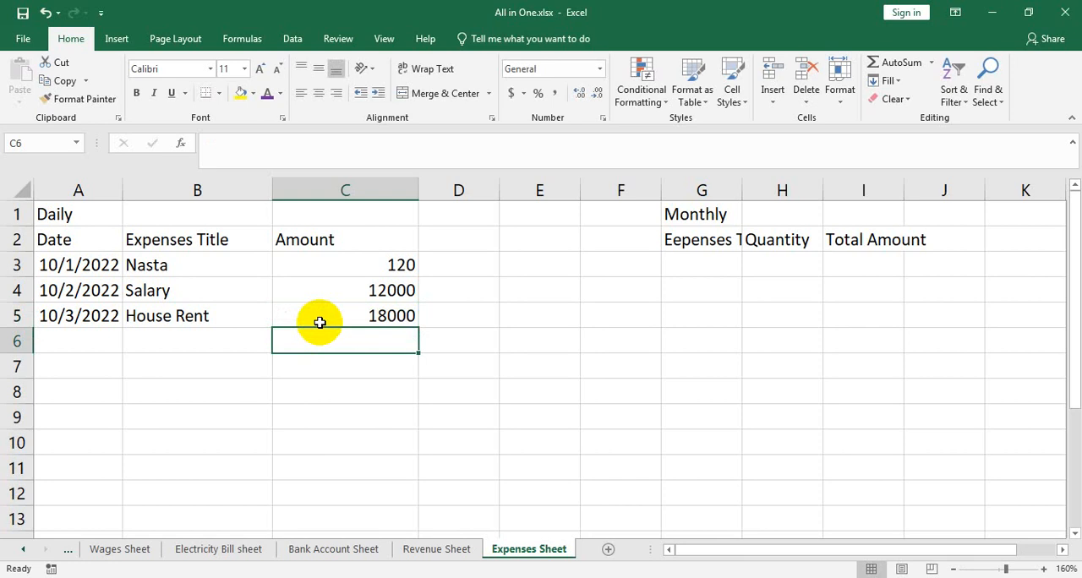
Widen column G to fit its header and enter Nasta in G3 as the first monthly expense title
left_click_drag(742, 190, 775, 191)
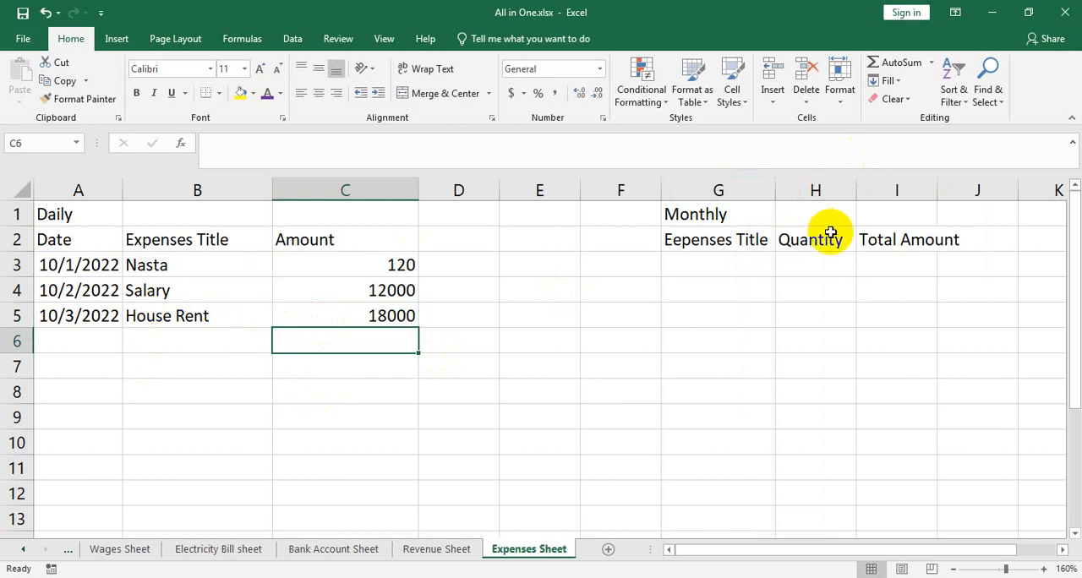
left_click(730, 262)
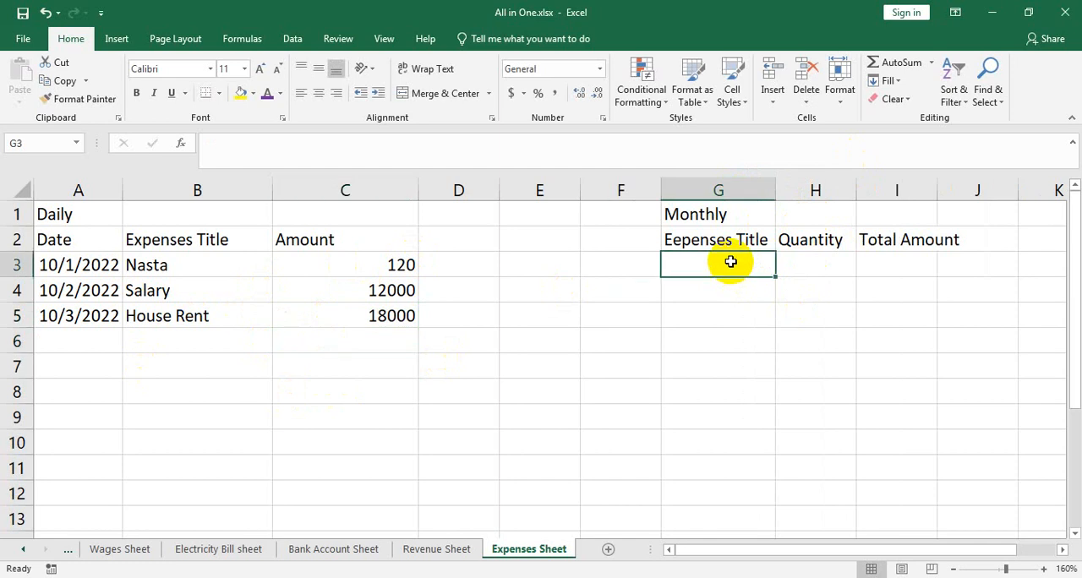
type("NAsta")
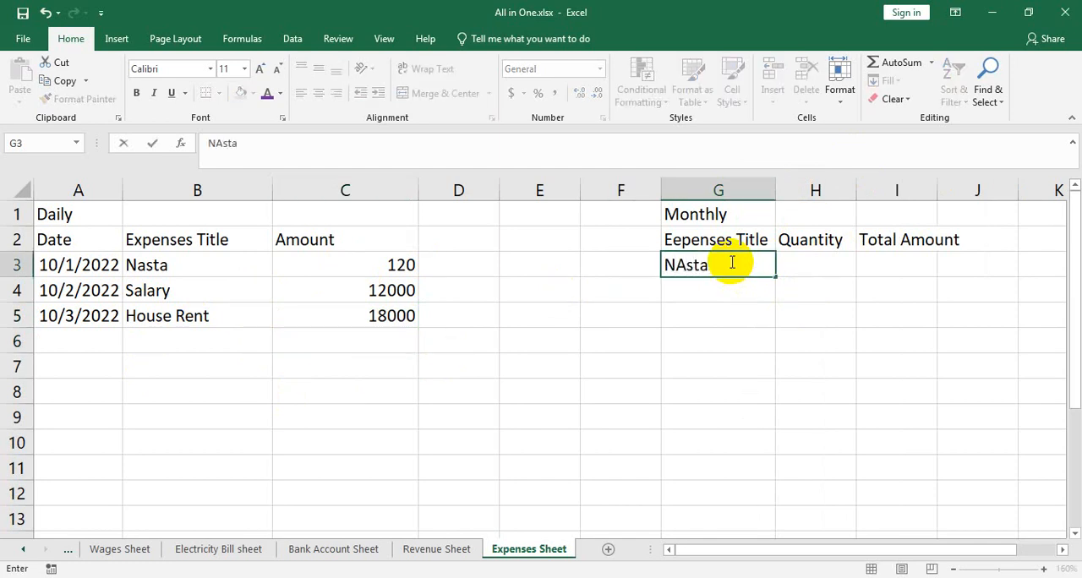
key("BackSpace")
key("Return")
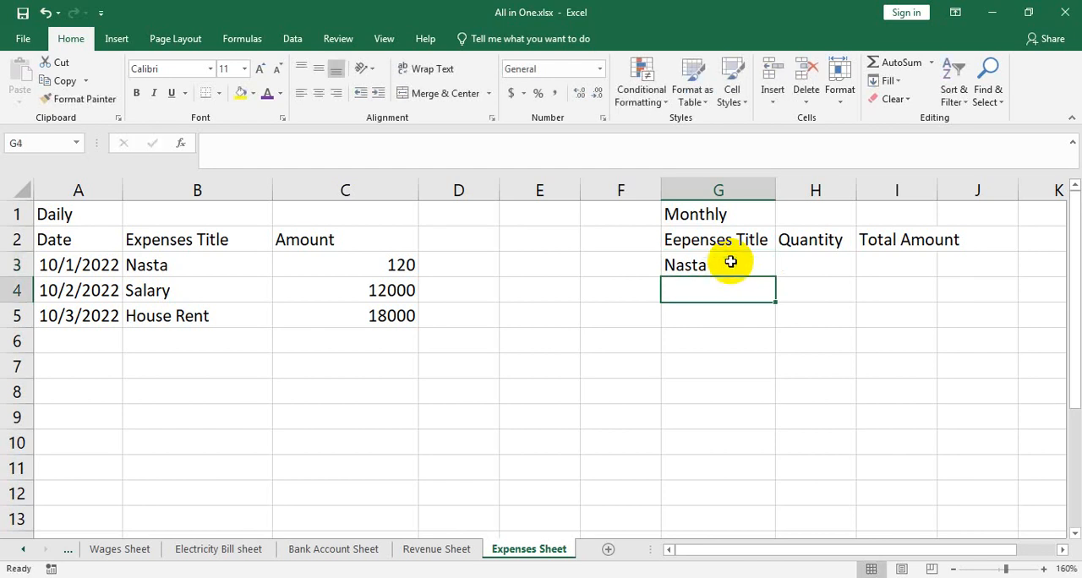
Enter Salary in G4 as the second monthly expense title
type("Sakart")
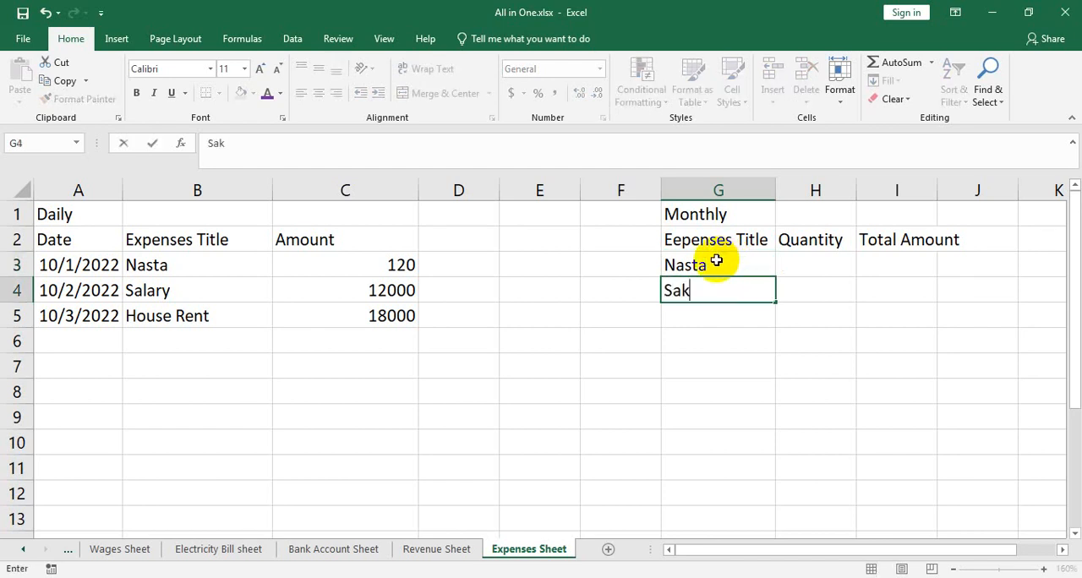
key("BackSpace")
key("BackSpace")
key("BackSpace")
key("BackSpace")
type("lary")
key("Return")
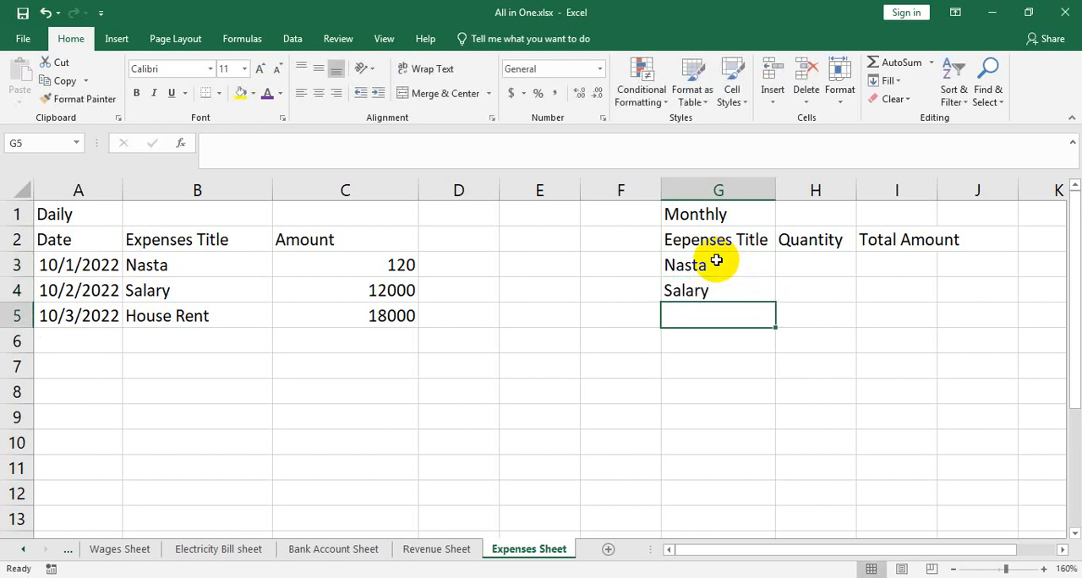
Enter House Rent in G5 as the third monthly expense title
type("HOiu")
key("BackSpace")
key("BackSpace")
key("BackSpace")
type("ou")
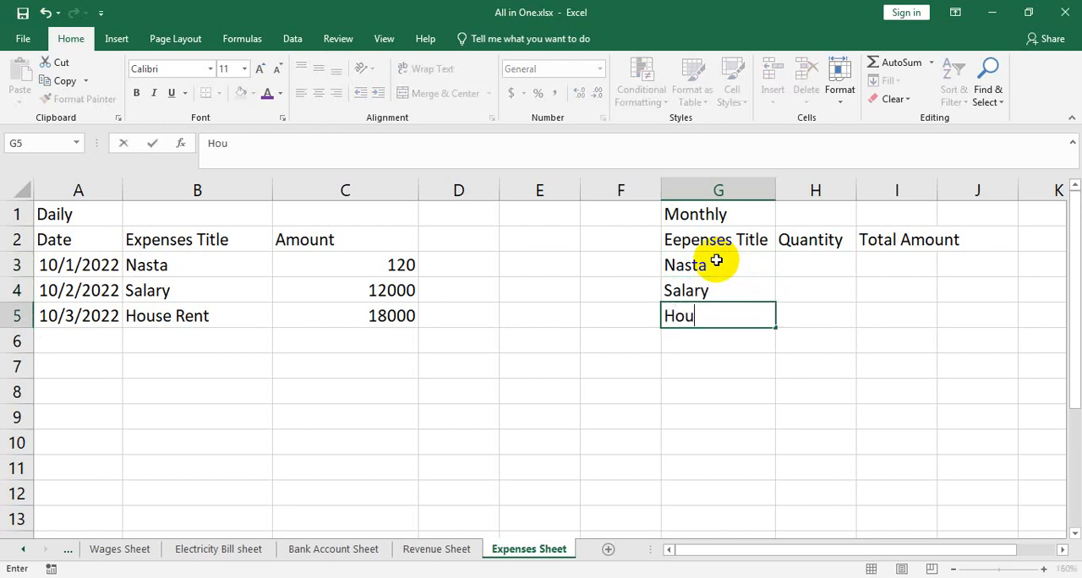
type("se Rent")
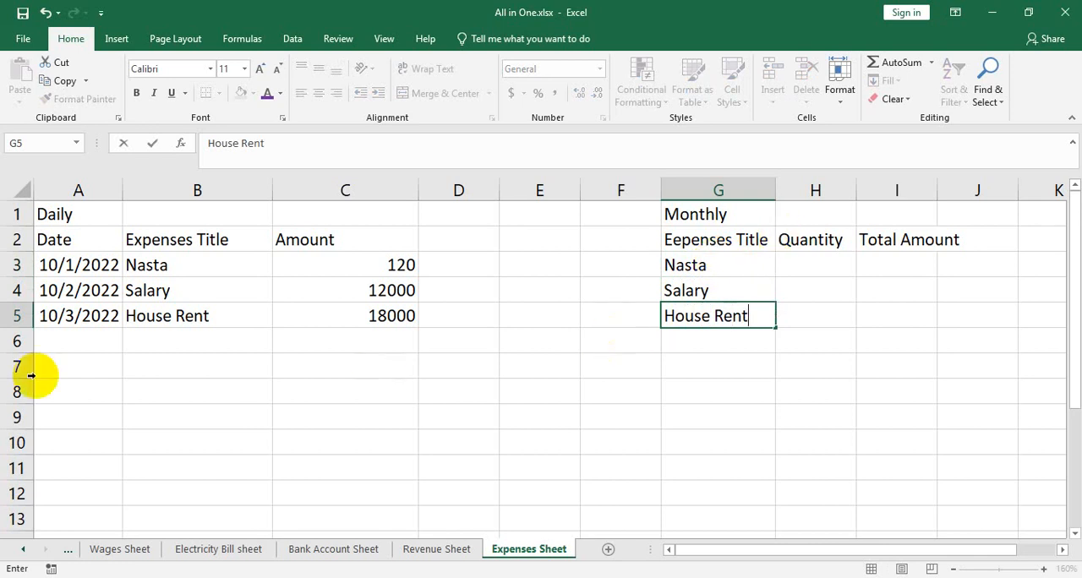
left_click(84, 337)
Fill the date down from A5 to A6 and change the new date to 10/3/2022
left_click(89, 315)
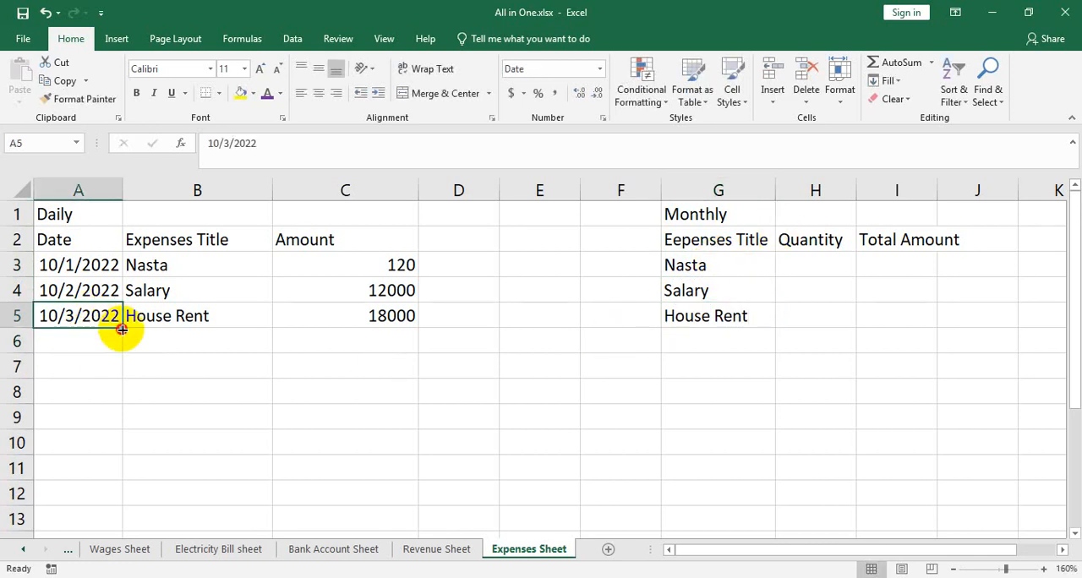
left_click_drag(121, 327, 69, 340)
double_click(69, 339)
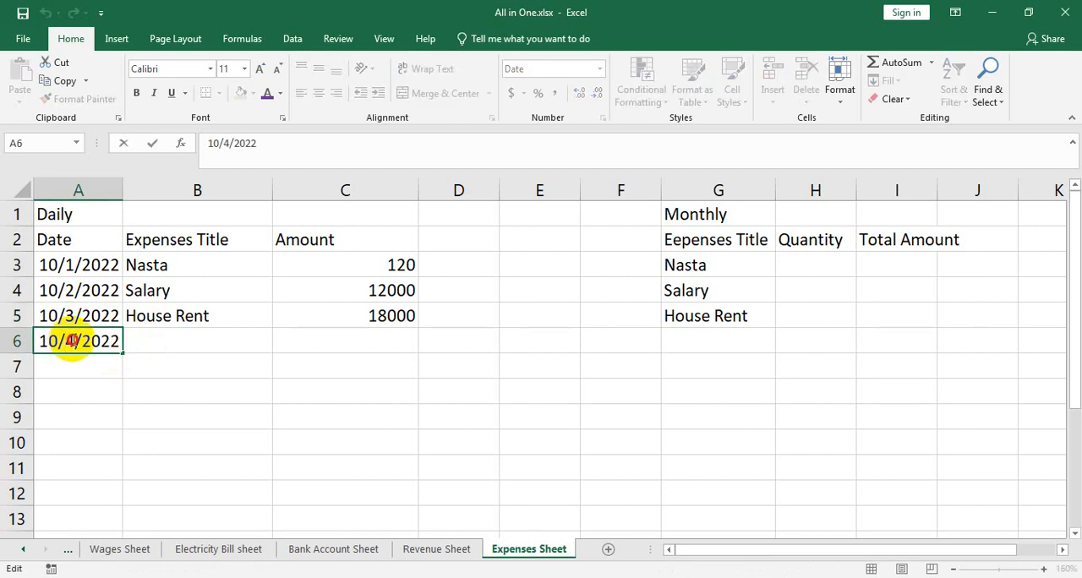
key("BackSpace")
type("3")
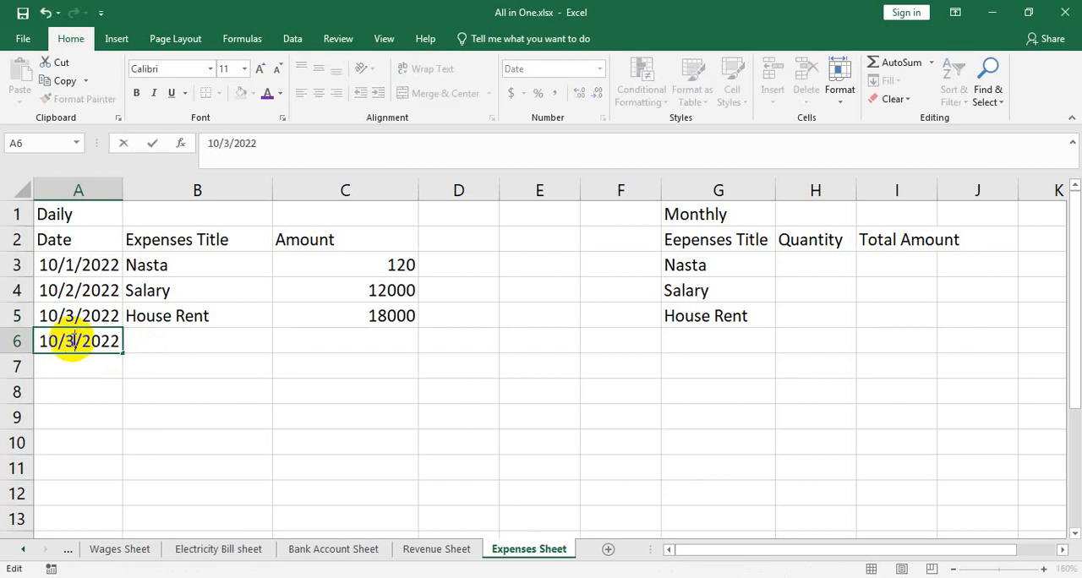
Complete daily expense row 6 with the title Salary in B6 and the amount 8000 in C6
left_click(153, 343)
type("Salary")
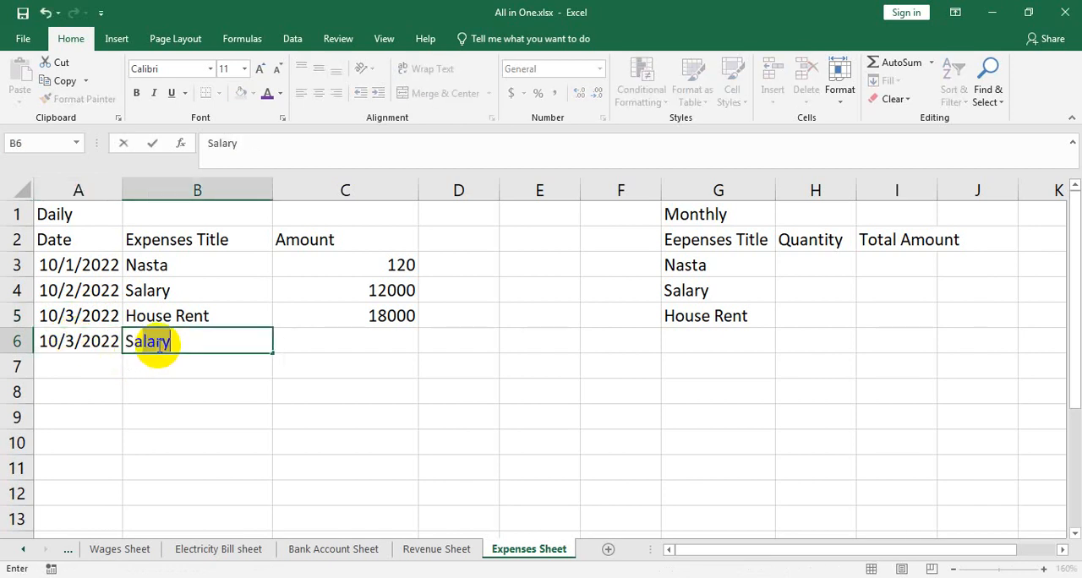
key("Tab")
key("Tab")
key("Left")
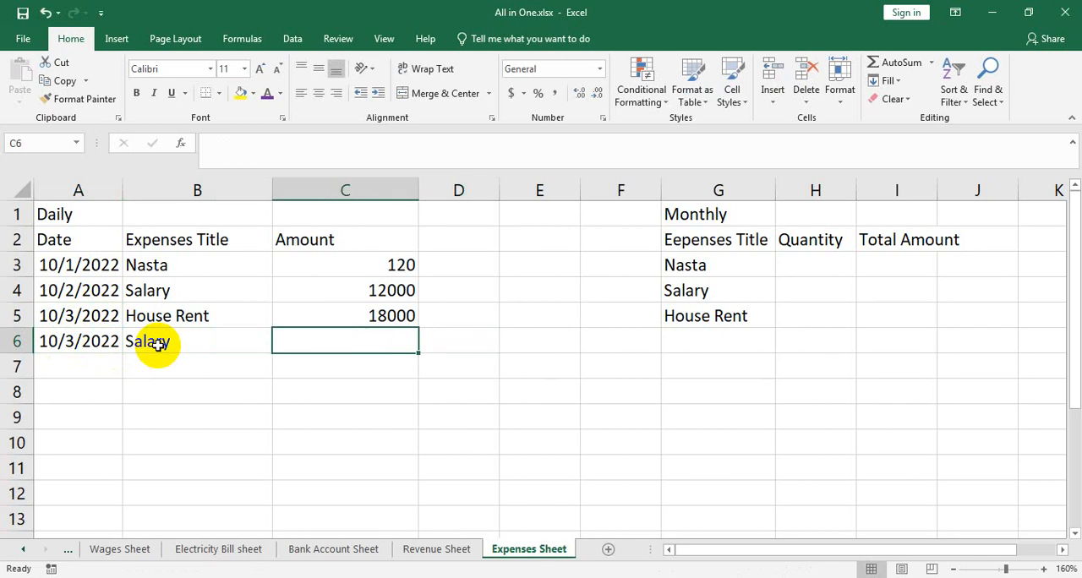
type("8000")
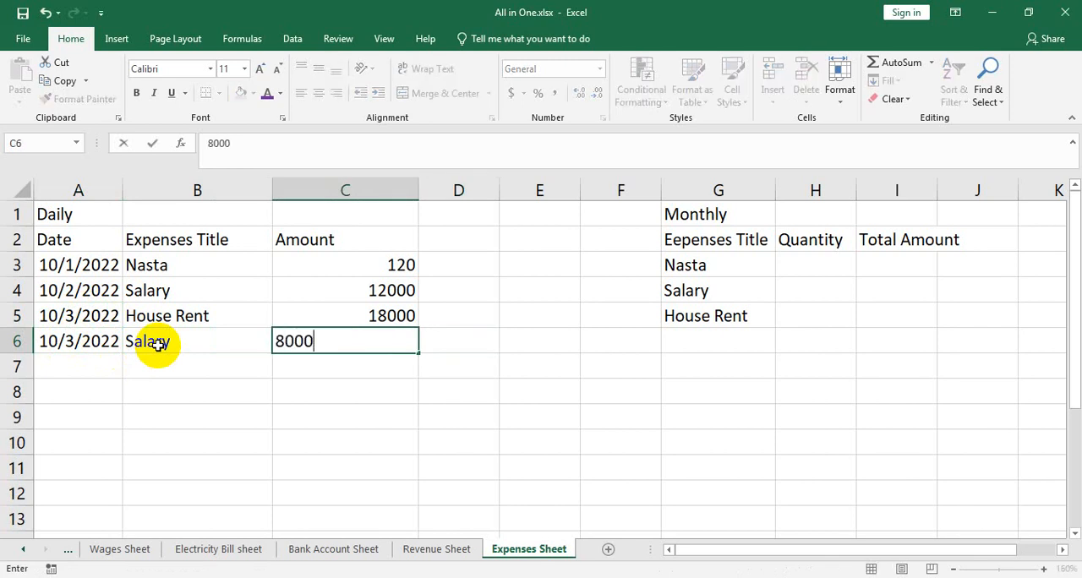
left_click(382, 388)
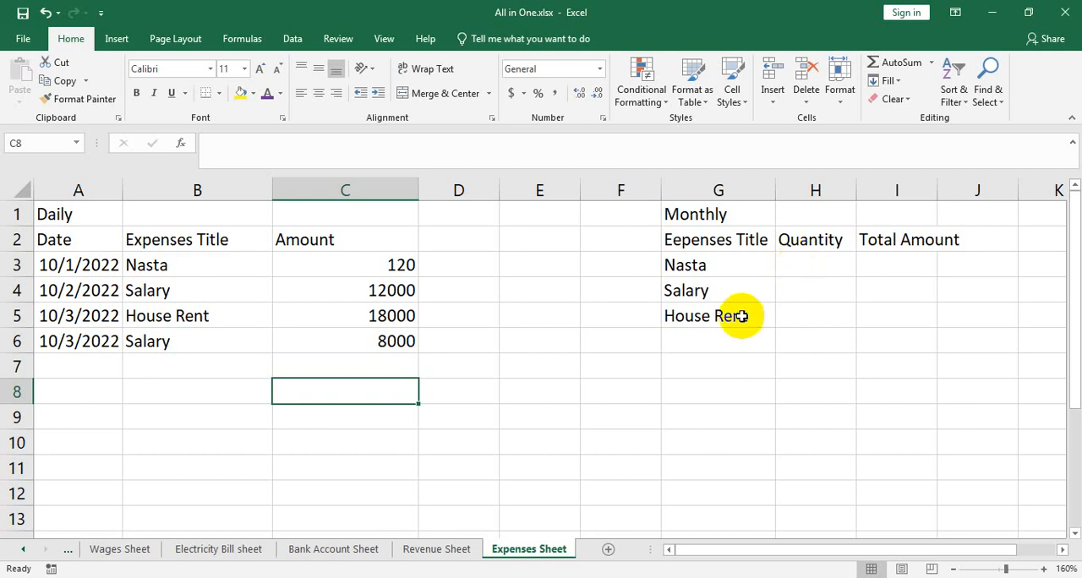
Switch to the PDF in the browser and examine the Expenses Sheet example and its notes on quantity and total formulas
left_click(184, 577)
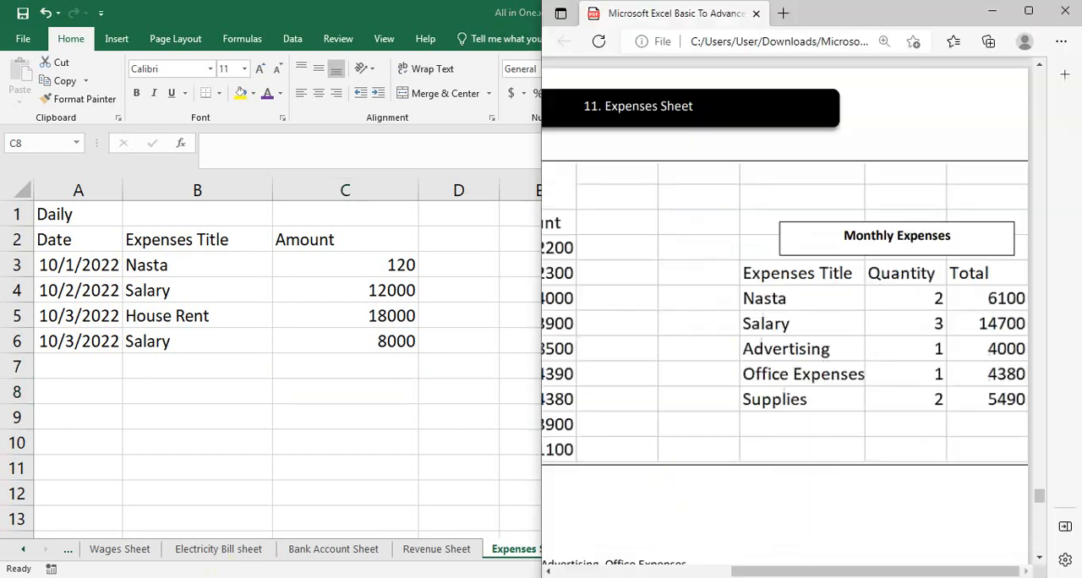
scroll(795, 362, "down", 5)
left_click_drag(801, 569, 631, 567)
scroll(697, 422, "down", 2)
scroll(696, 391, "down", 2)
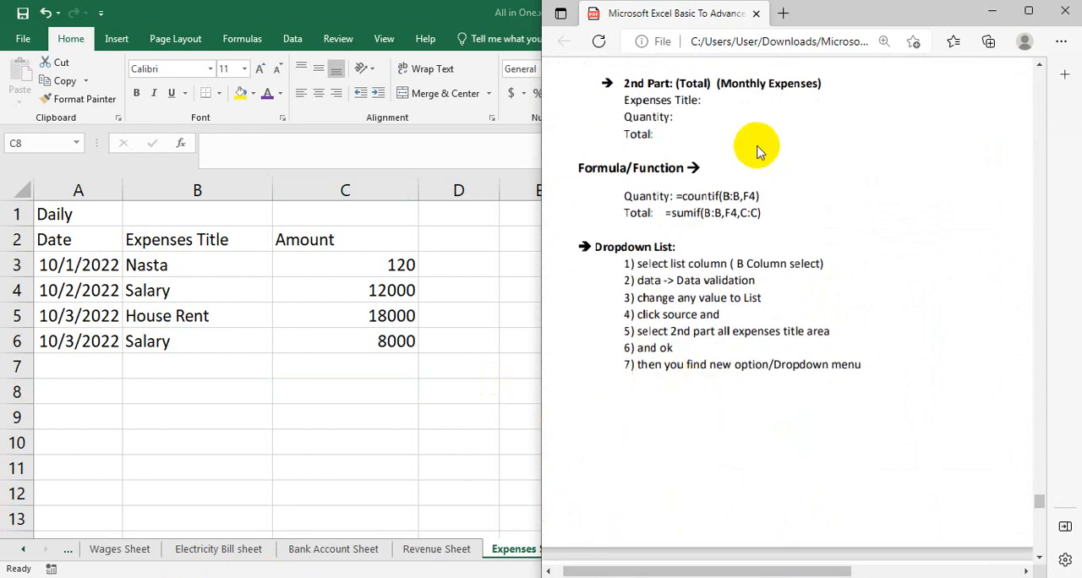
left_click(992, 12)
Enter the formula =COUNTIF(B:B,G3) in H3 to count the Nasta entries in the daily expense titles
left_click(837, 275)
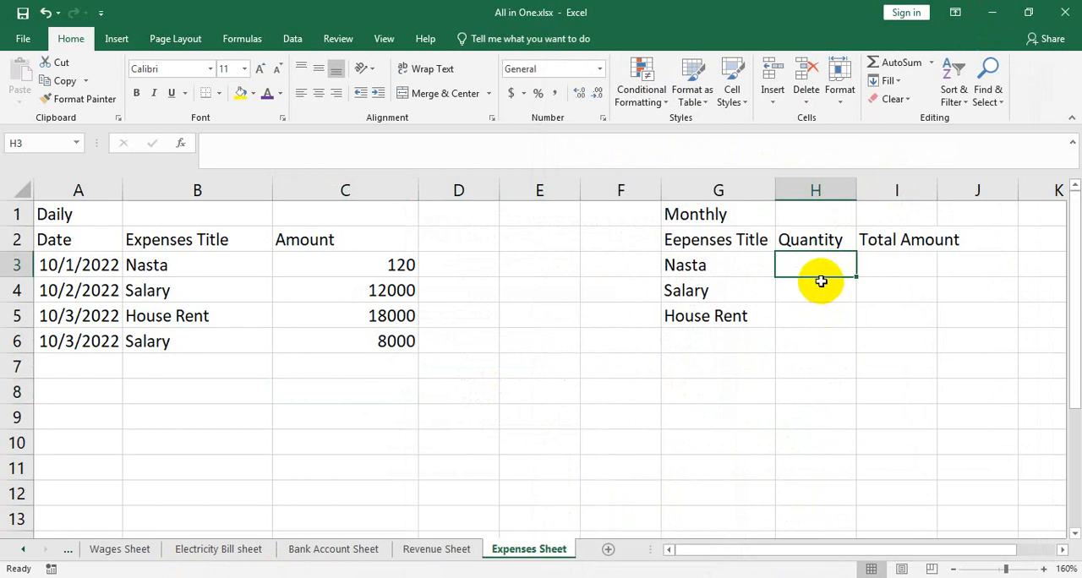
type("=")
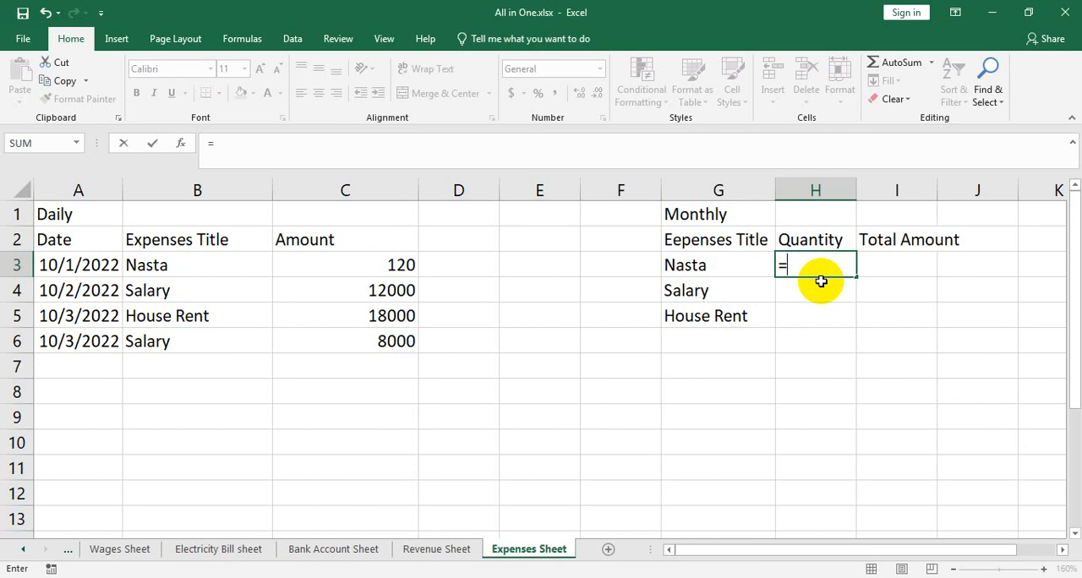
type("cou")
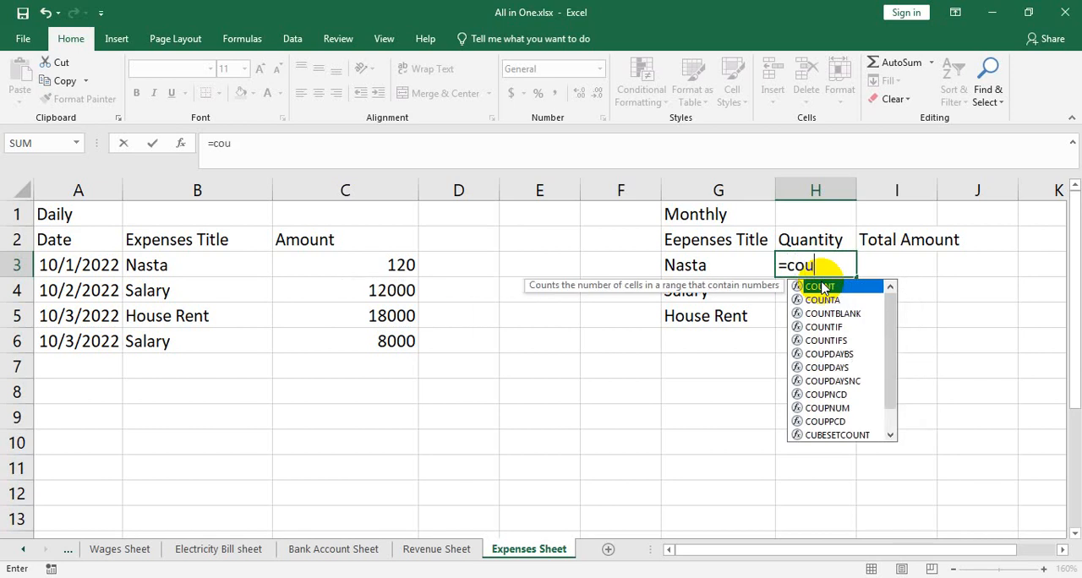
type("ntif")
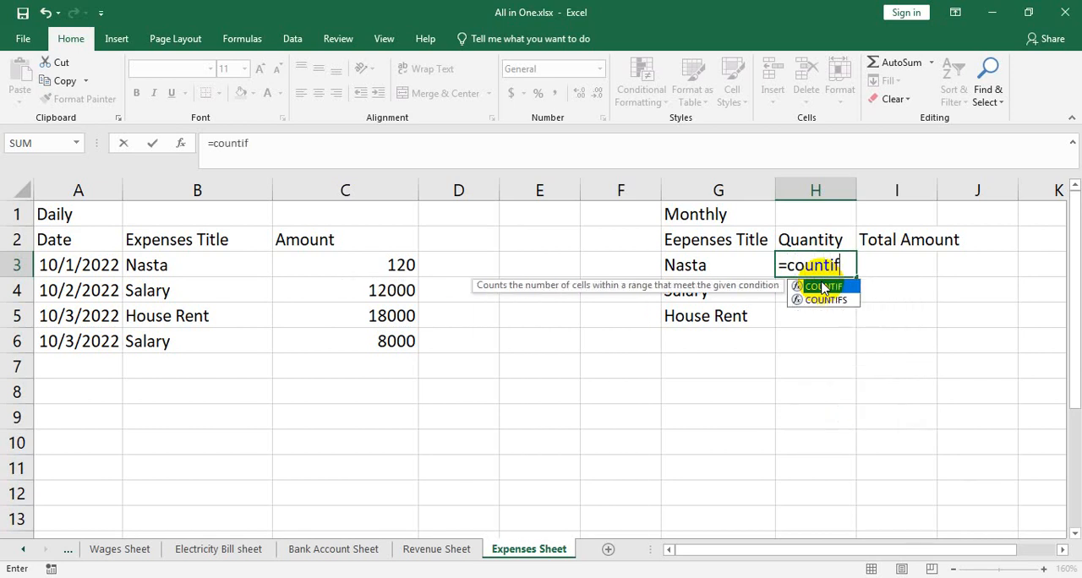
type("(")
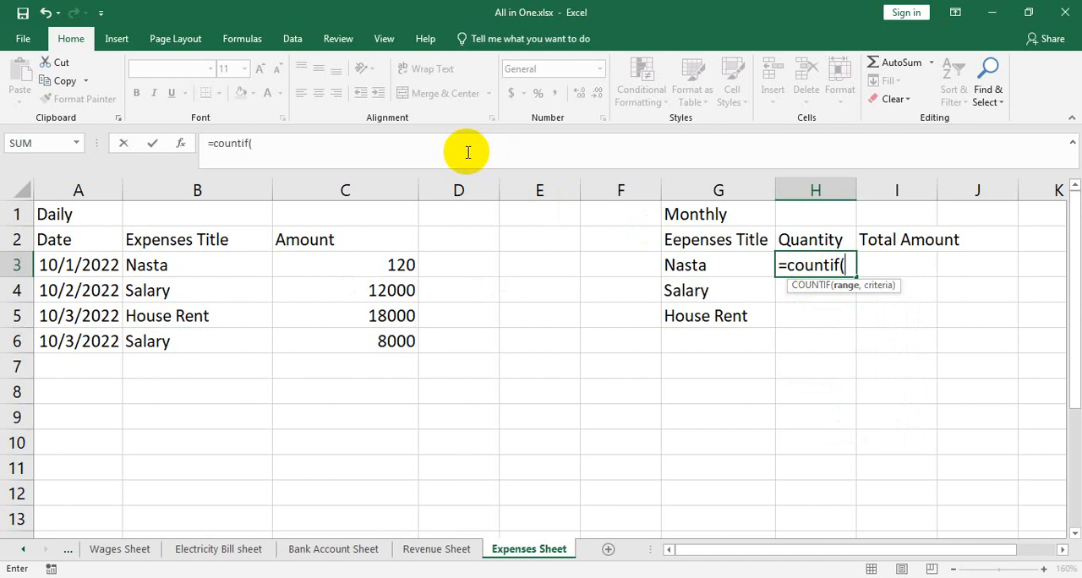
left_click(213, 189)
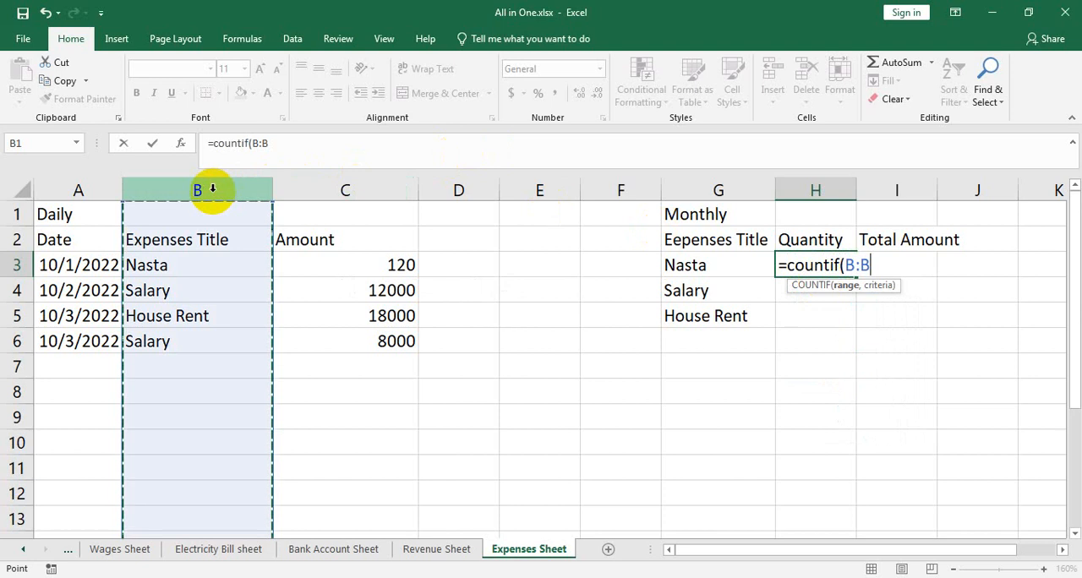
type(",")
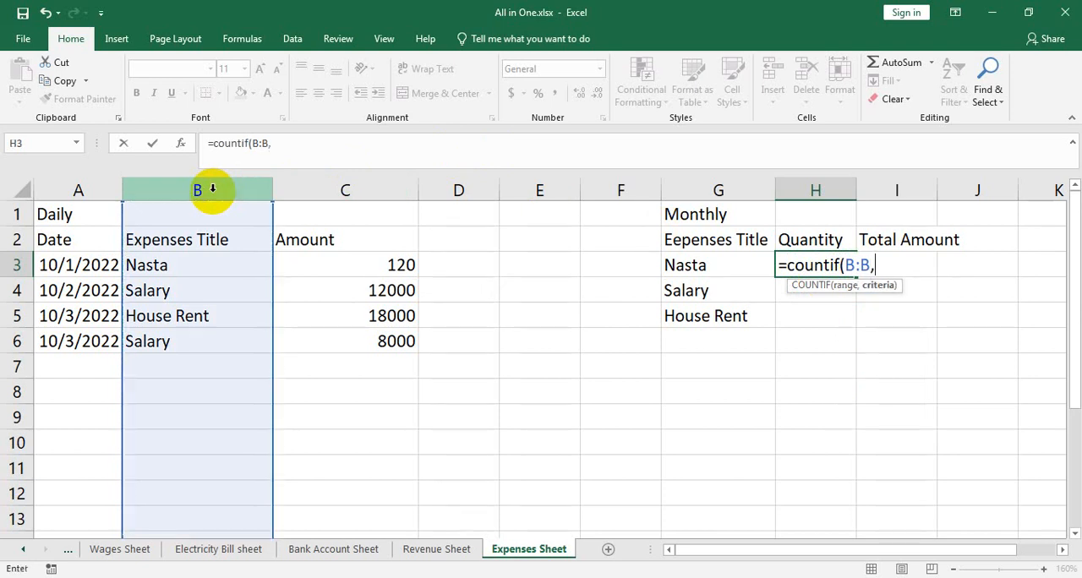
left_click(695, 265)
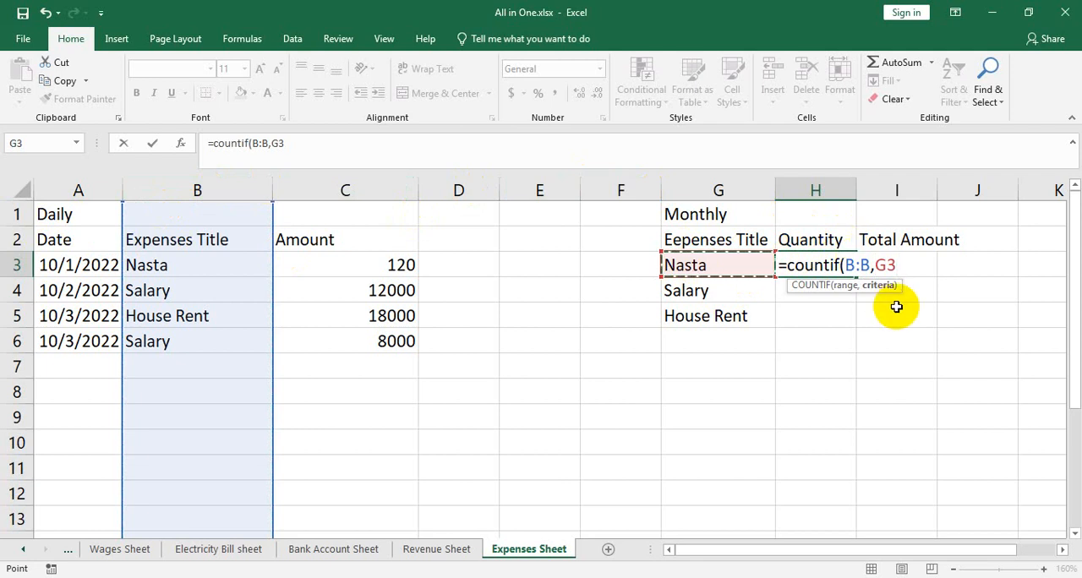
type(")")
key("Return")
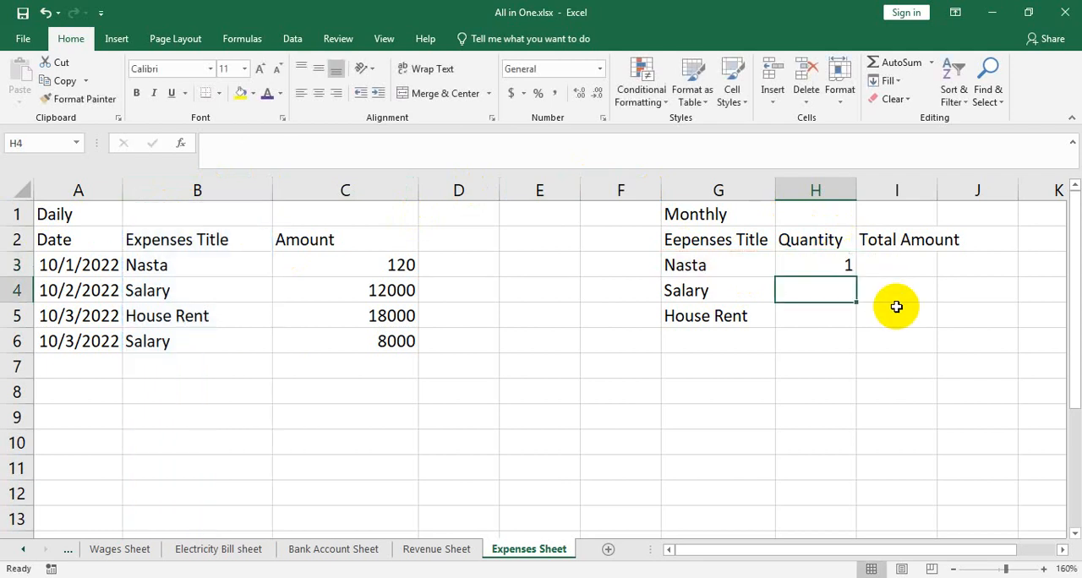
Fill the quantity formula down from H3 to H5 for the Salary and House Rent rows
left_click(829, 269)
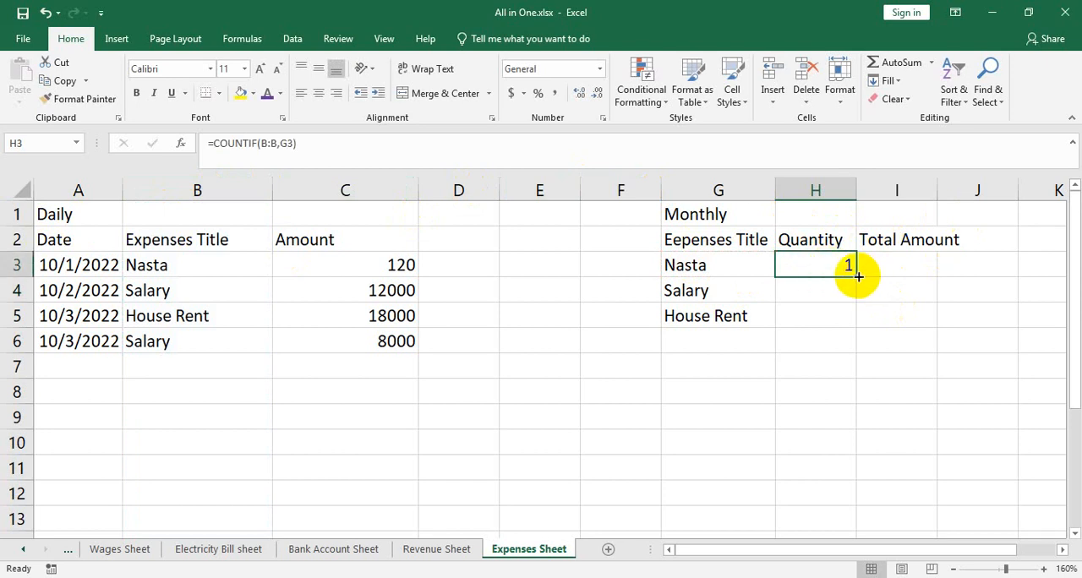
left_click_drag(859, 277, 831, 307)
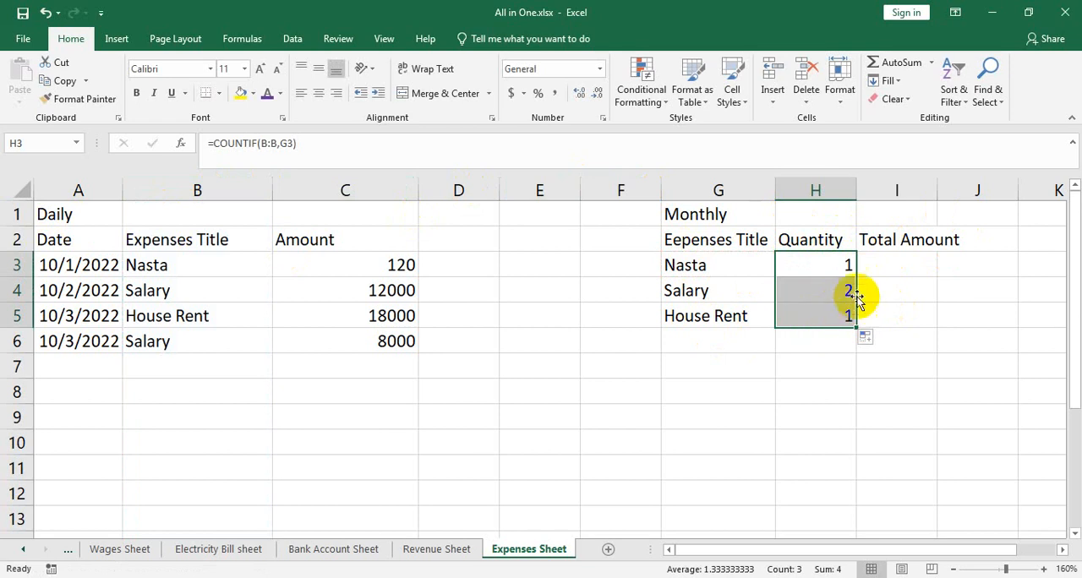
Fill the date down from A6 to A7 as 10/4/2022 and enter the expense title Salary in B7
left_click(69, 349)
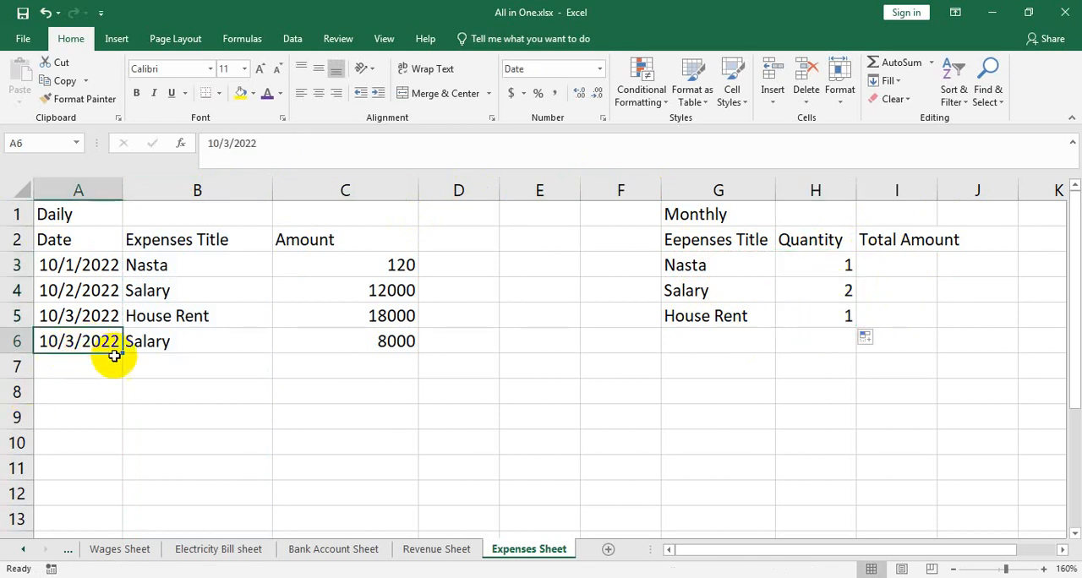
left_click_drag(121, 355, 118, 372)
left_click(191, 368)
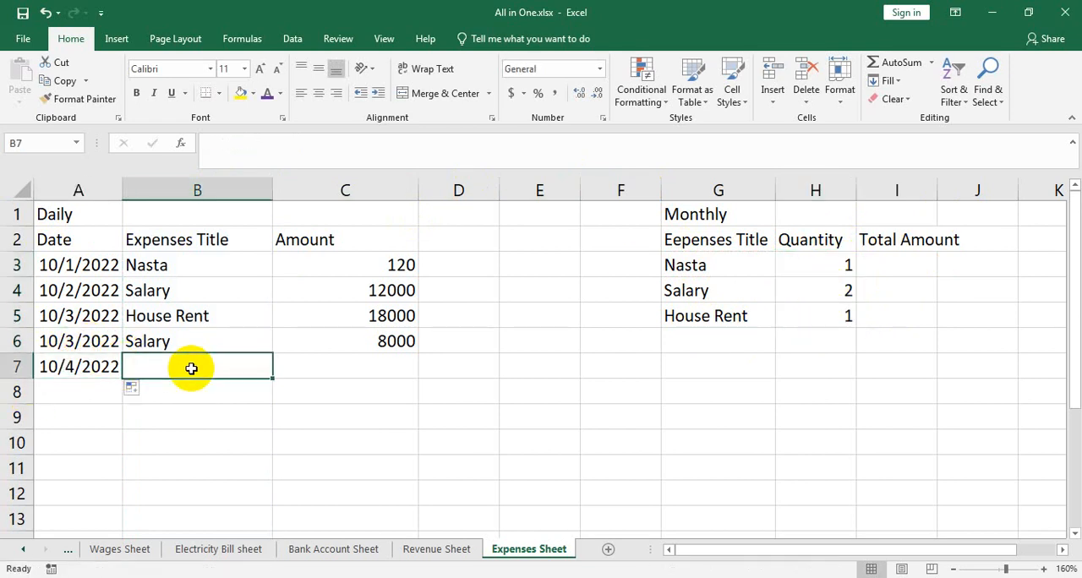
type("Salary")
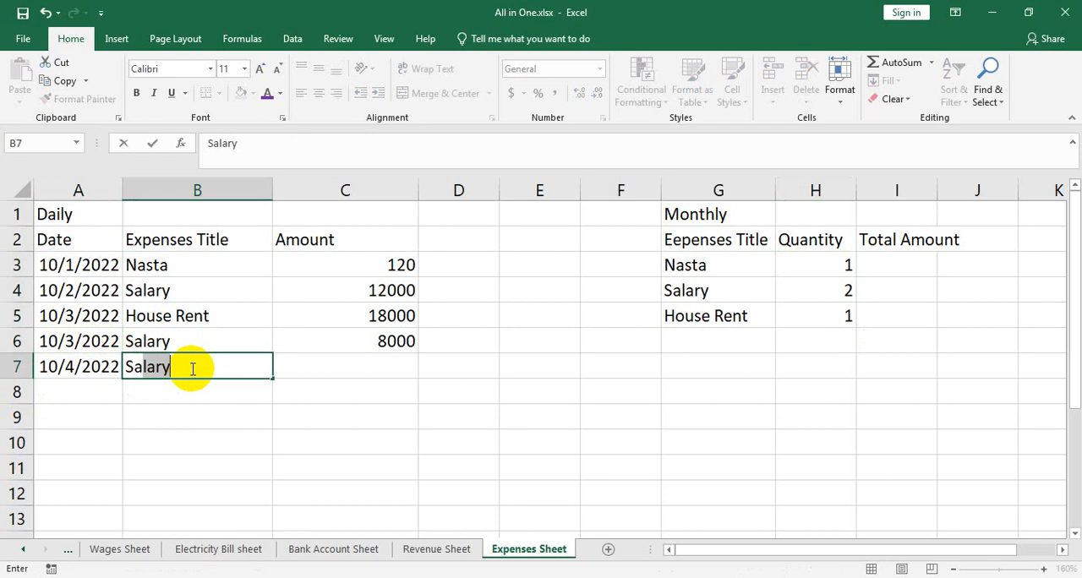
key("Return")
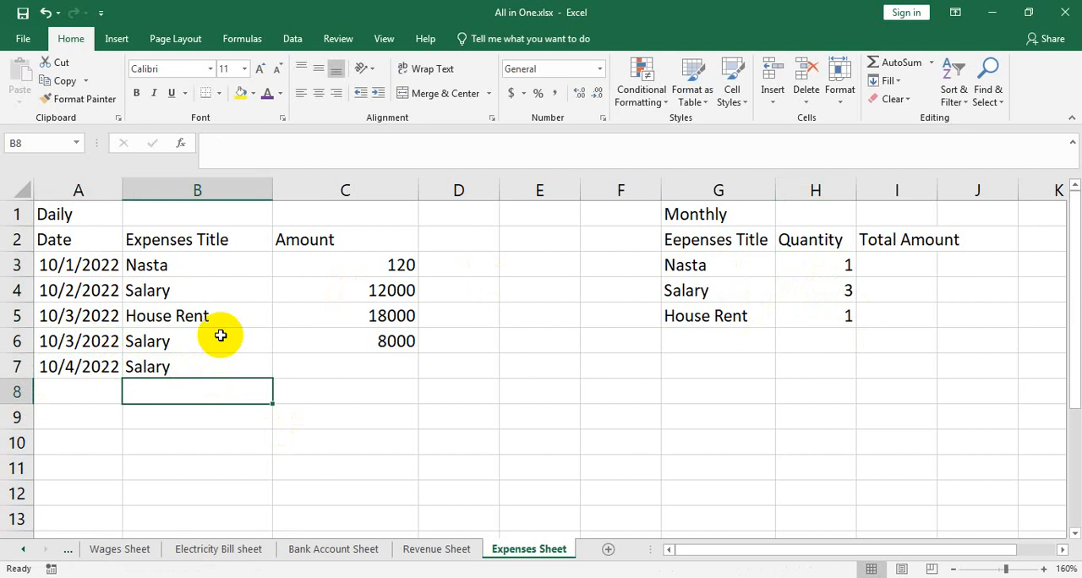
Enter the amount 7500 in C7 for the newest Salary expense
left_click(169, 290)
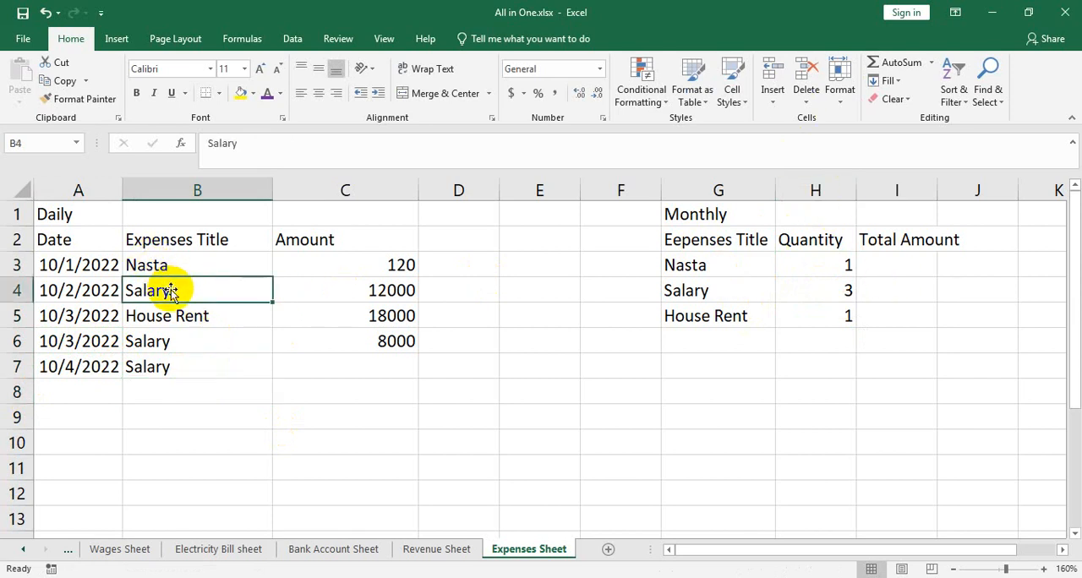
left_click(167, 362)
left_click(336, 366)
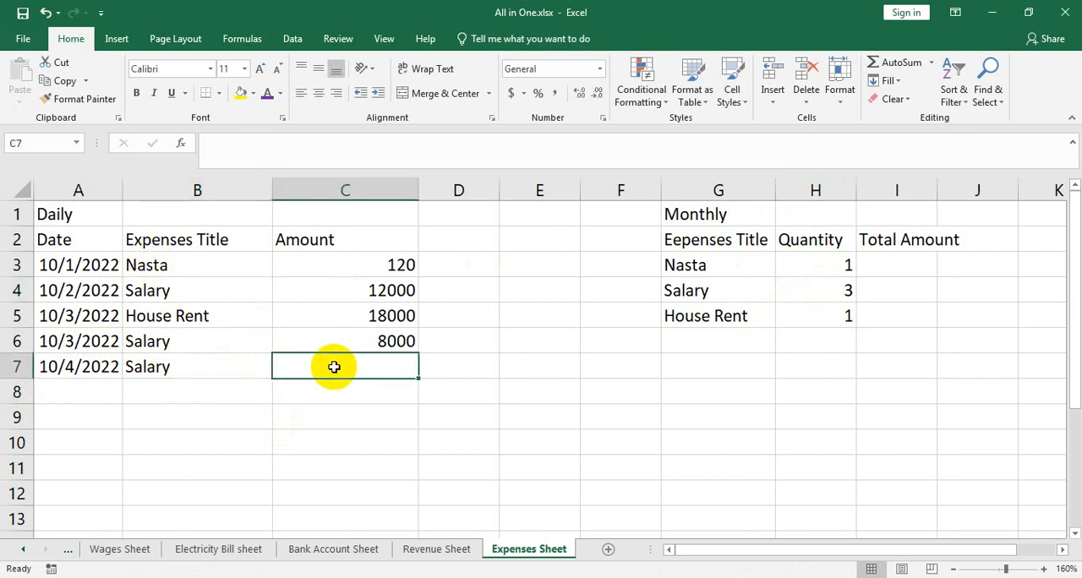
type("7500")
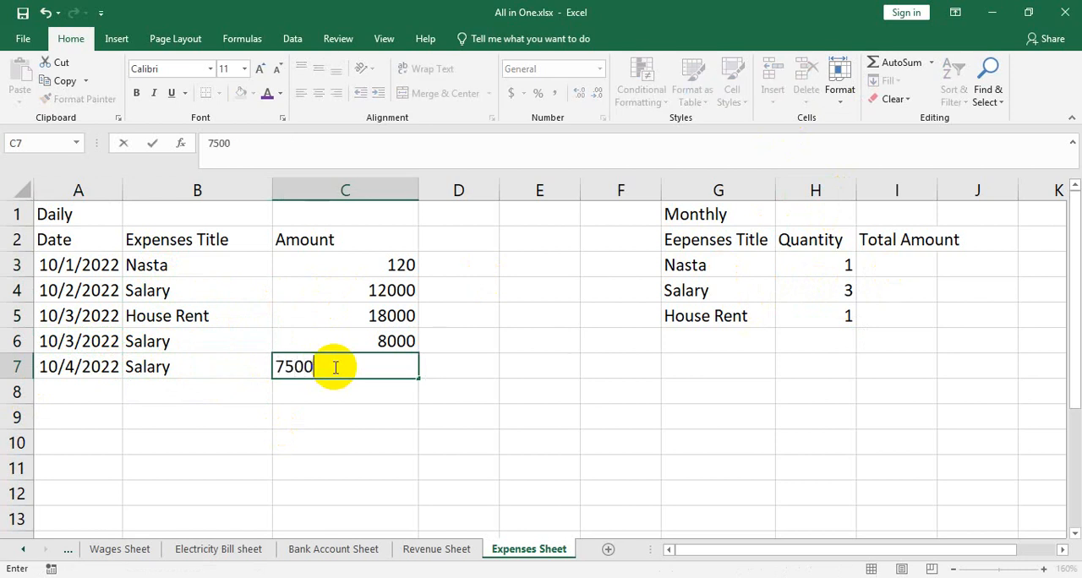
key("Return")
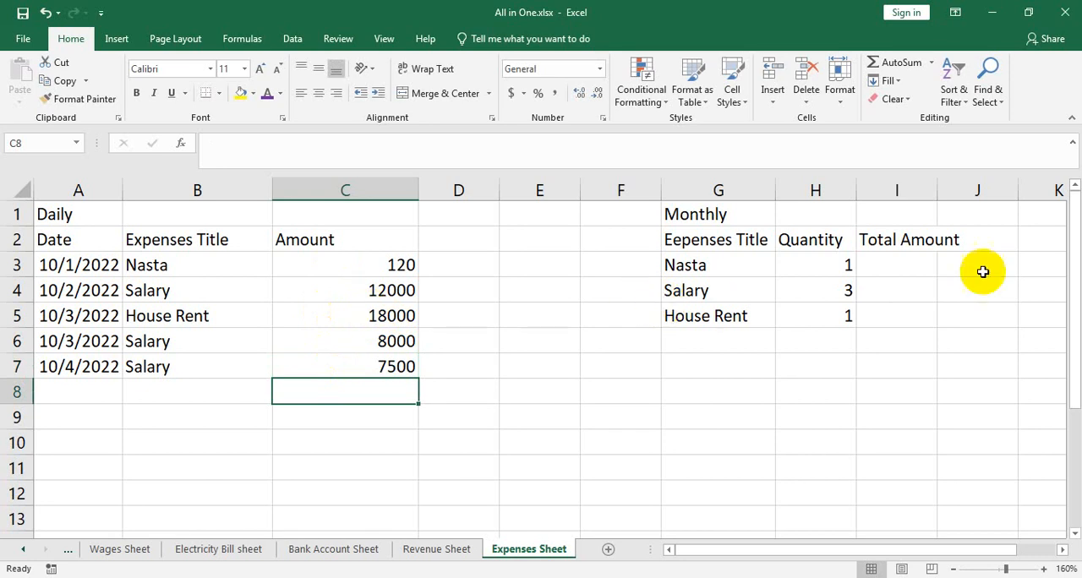
Widen column I to fit its heading and enter the formula =SUMIF(B:B,G3,C:C) in I3 to total the Nasta amounts
left_click_drag(937, 190, 986, 193)
left_click(898, 263)
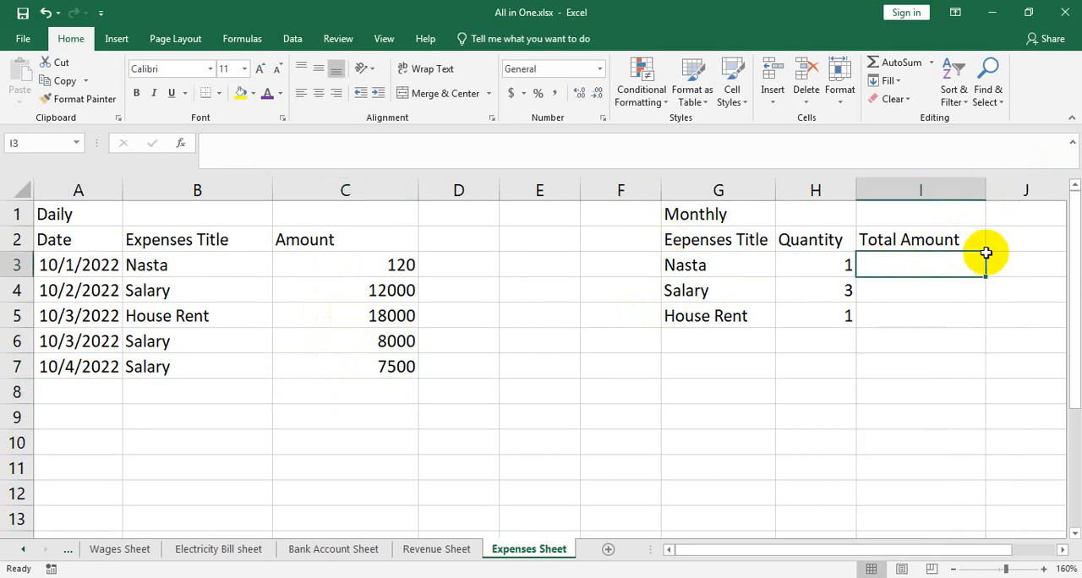
type("=")
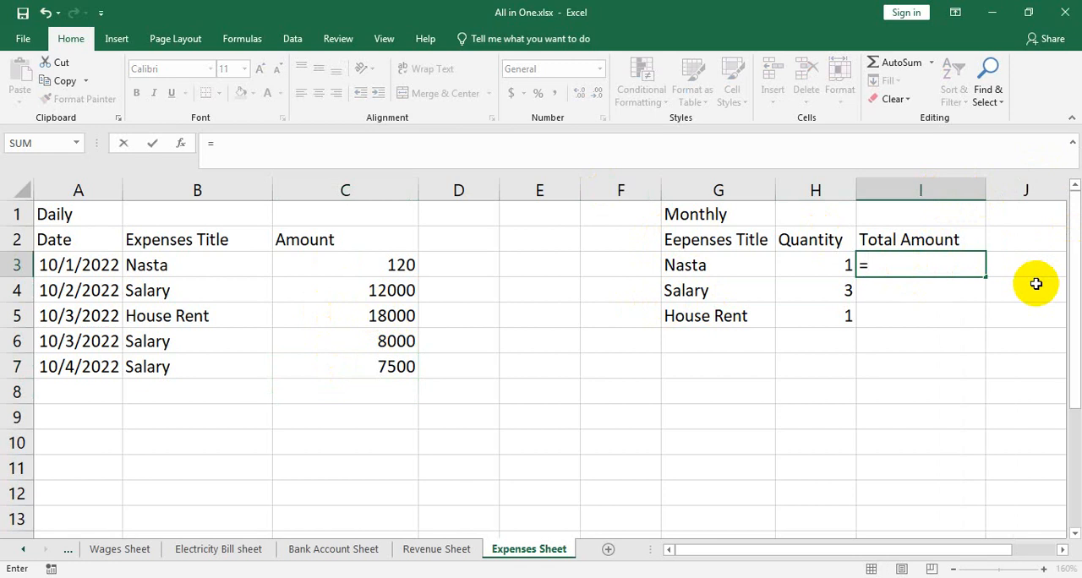
type("sumif")
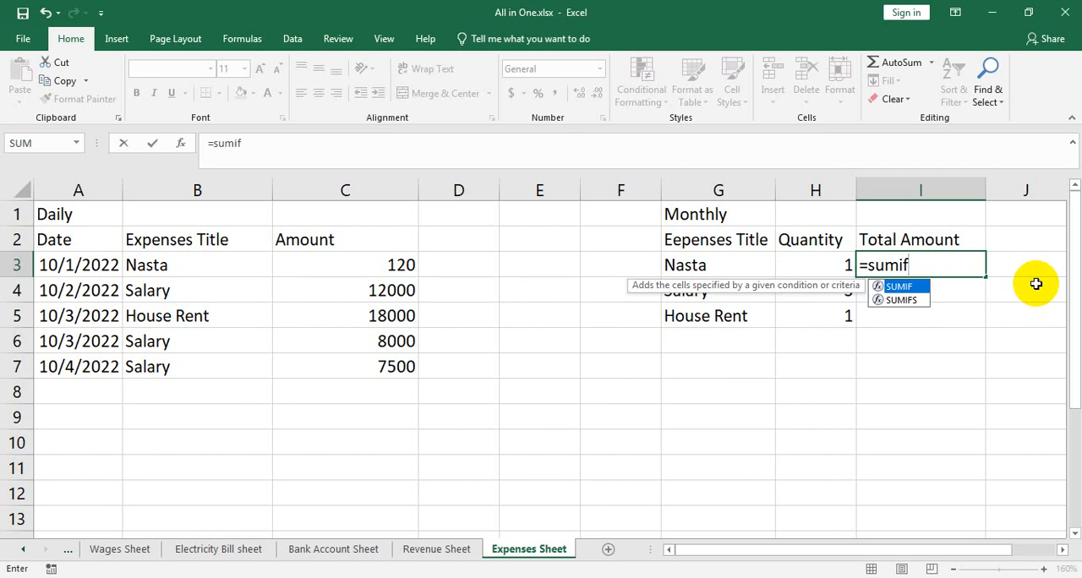
type("(")
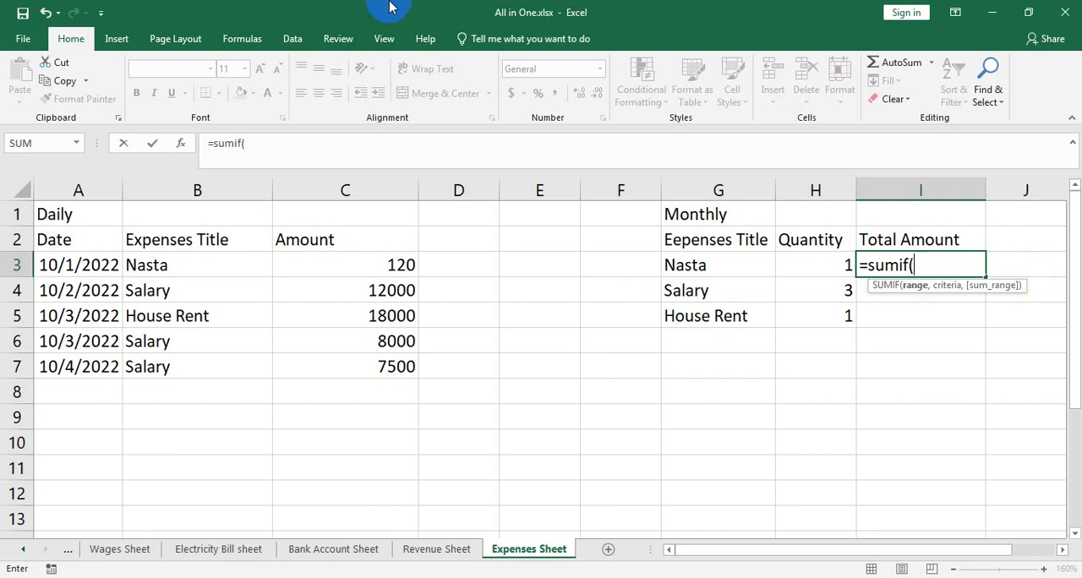
left_click(195, 189)
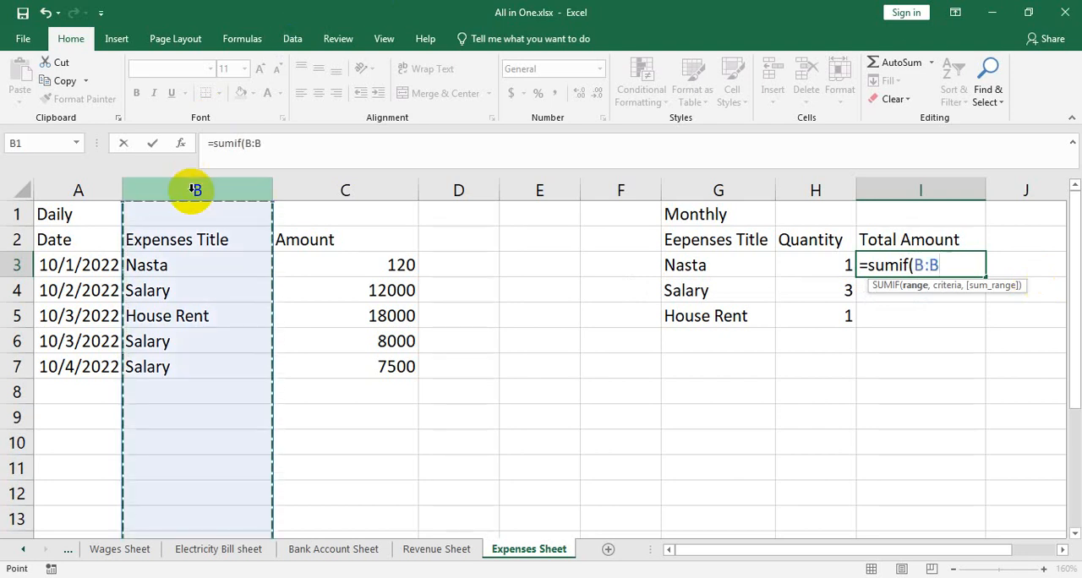
type(",")
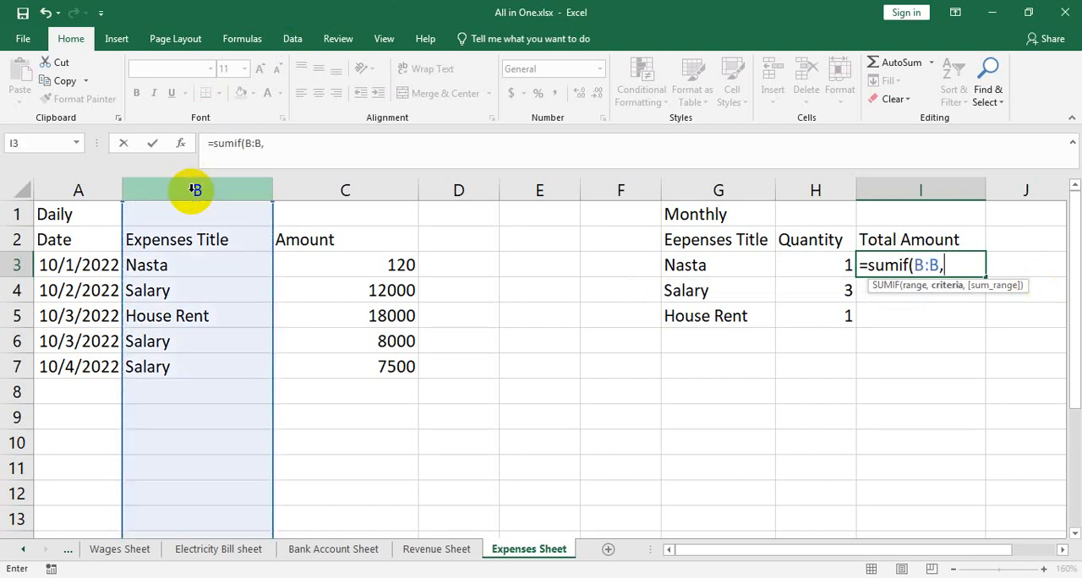
left_click(713, 265)
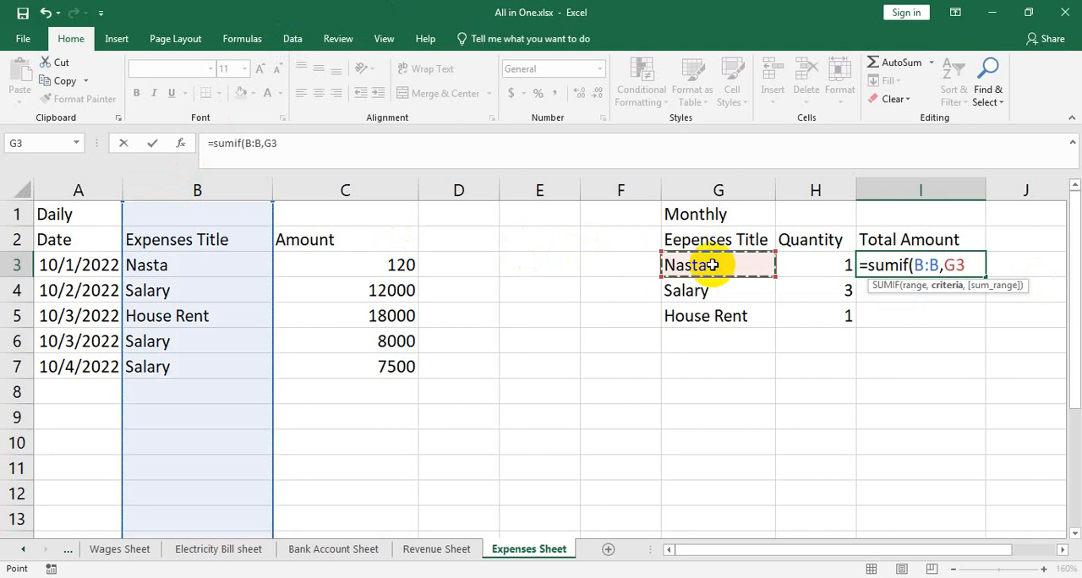
type(",")
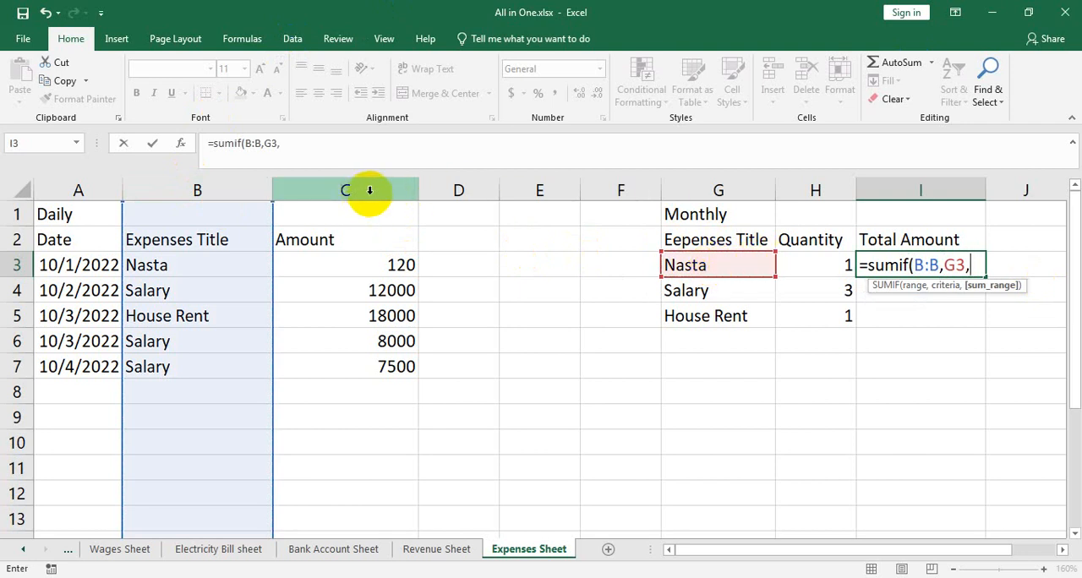
left_click(347, 187)
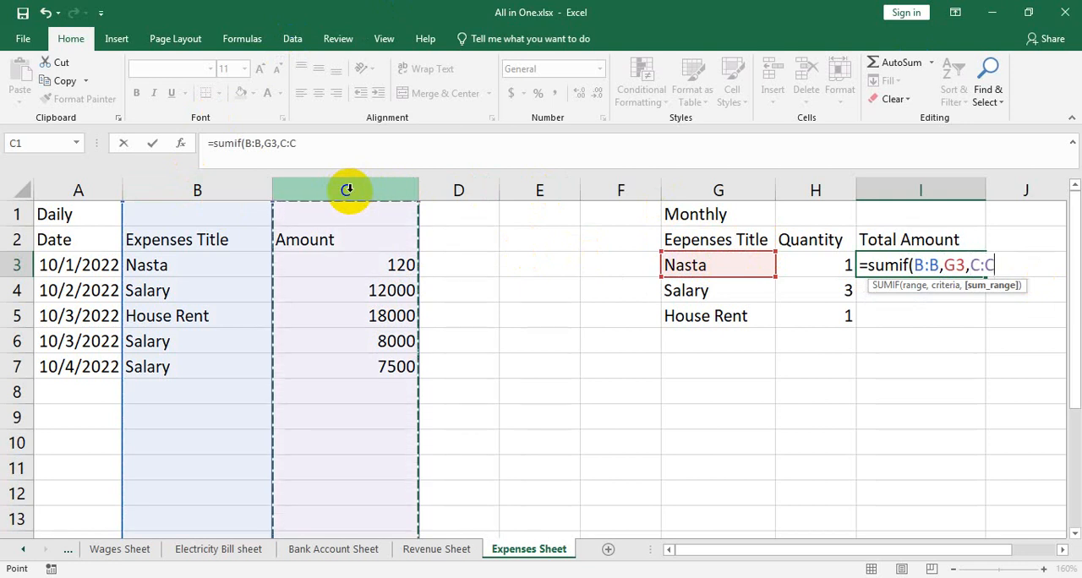
type(")")
key("Return")
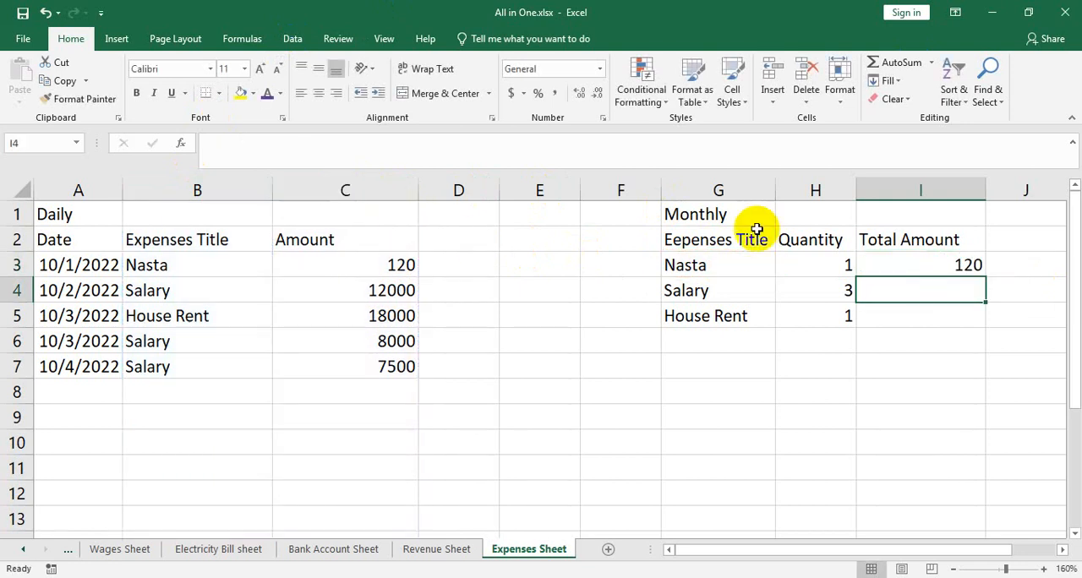
Fill the total amount formula down from I3 to I5 for the Salary and House Rent rows
left_click(973, 268)
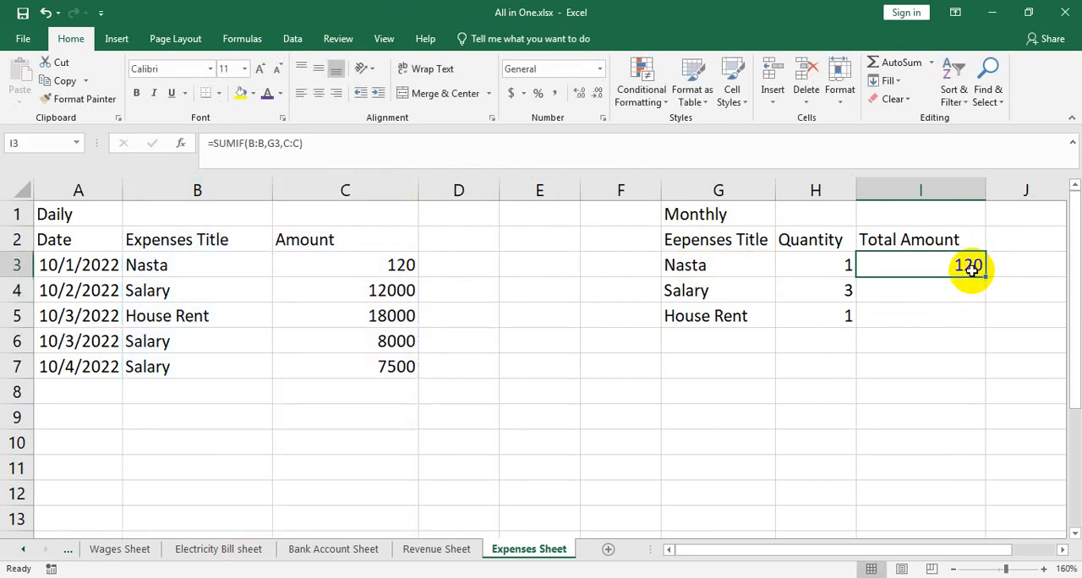
double_click(989, 277)
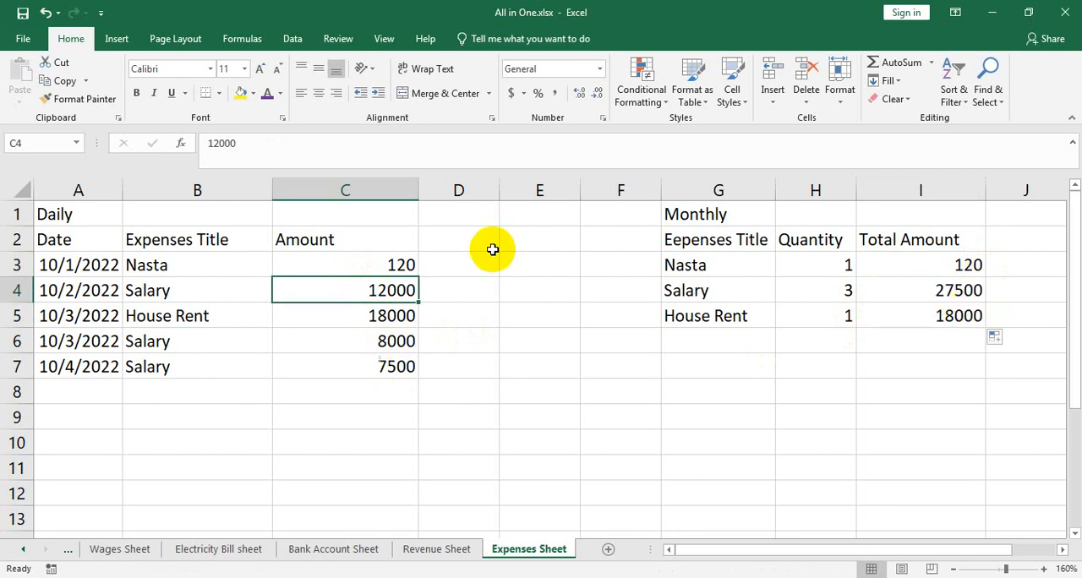
Add daily expense row 8 with the date 10/5/2022 filled from A7, the title Nasta and the amount 220
left_click(113, 390)
left_click(113, 363)
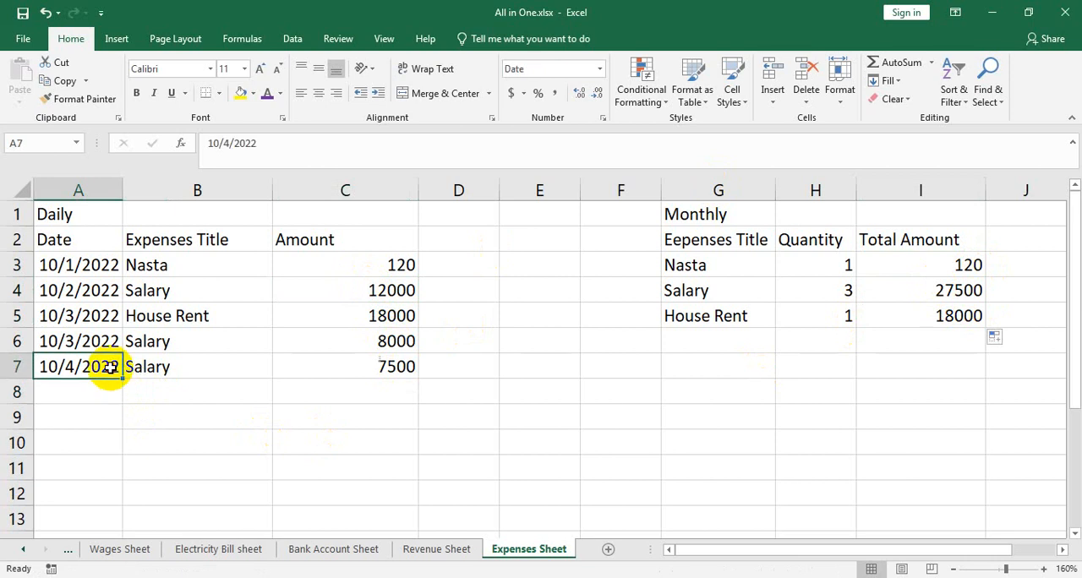
left_click_drag(122, 379, 124, 395)
left_click(174, 391)
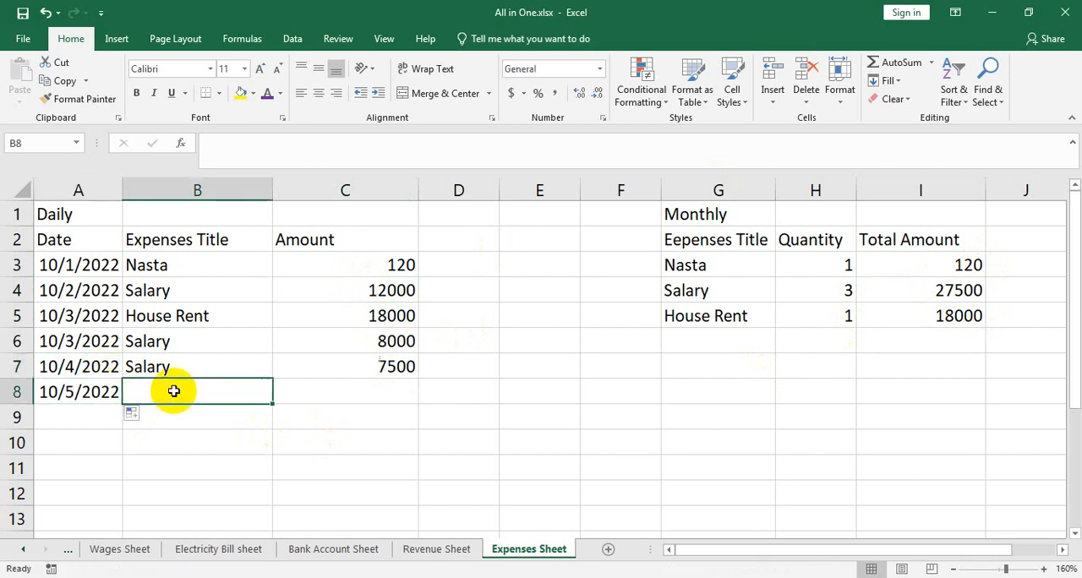
type("Nasta")
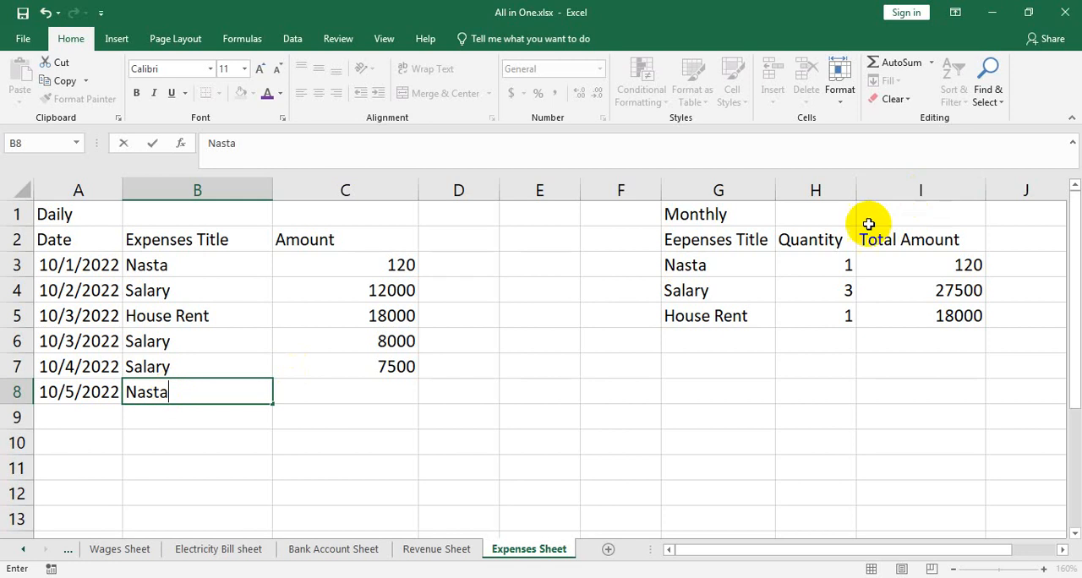
key("Return")
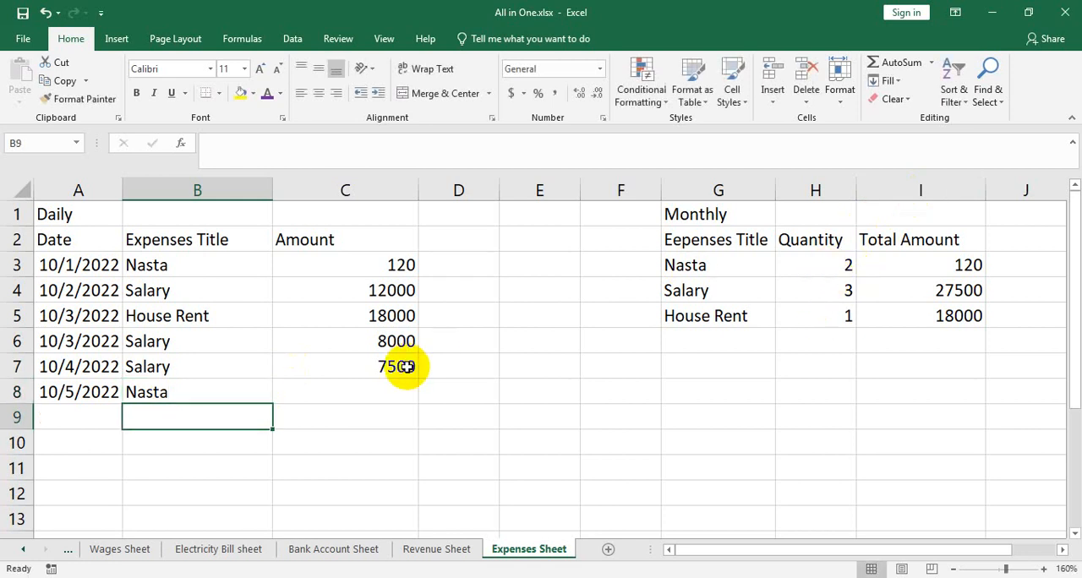
left_click(357, 390)
type("220")
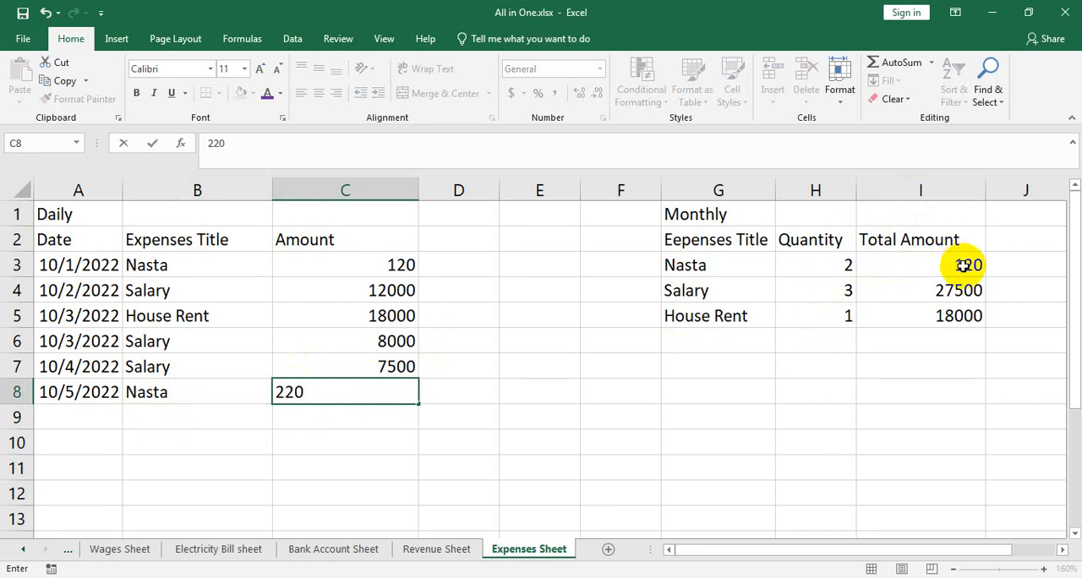
key("Return")
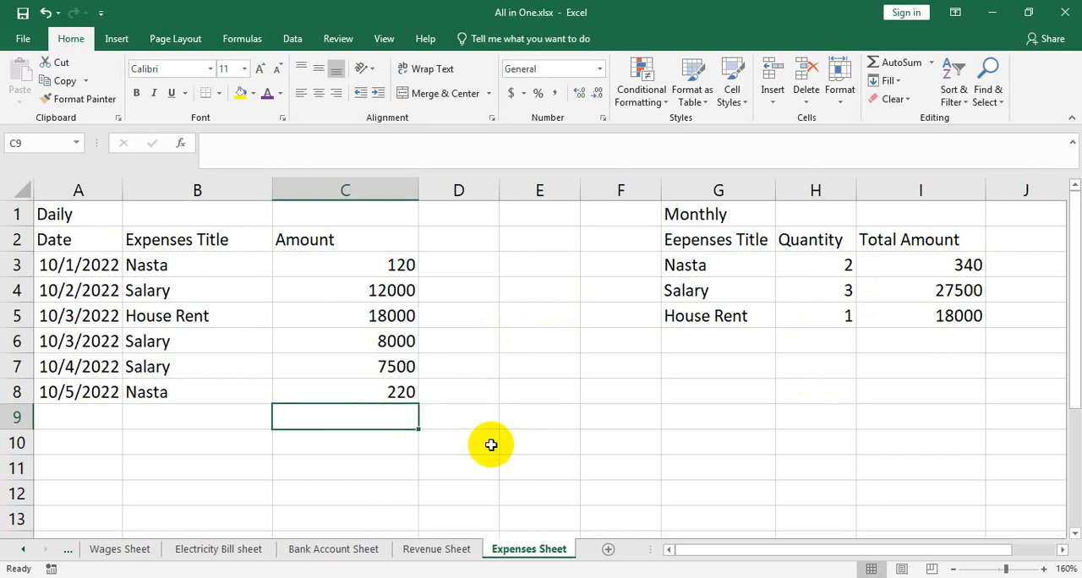
Apply list data validation to column B with the monthly titles range =$G$3:$G$15 as its source
left_click(206, 422)
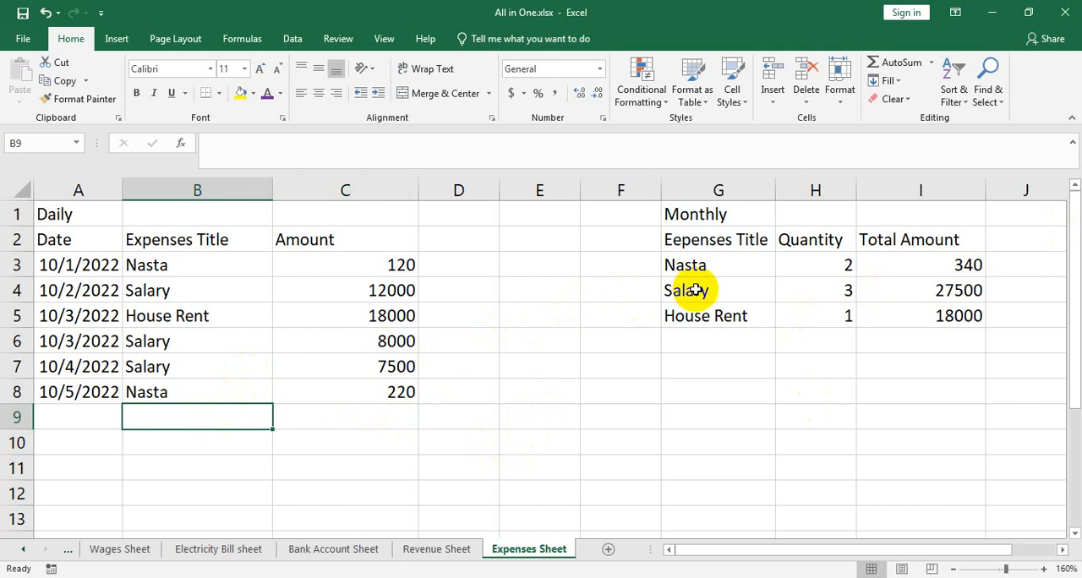
left_click(203, 188)
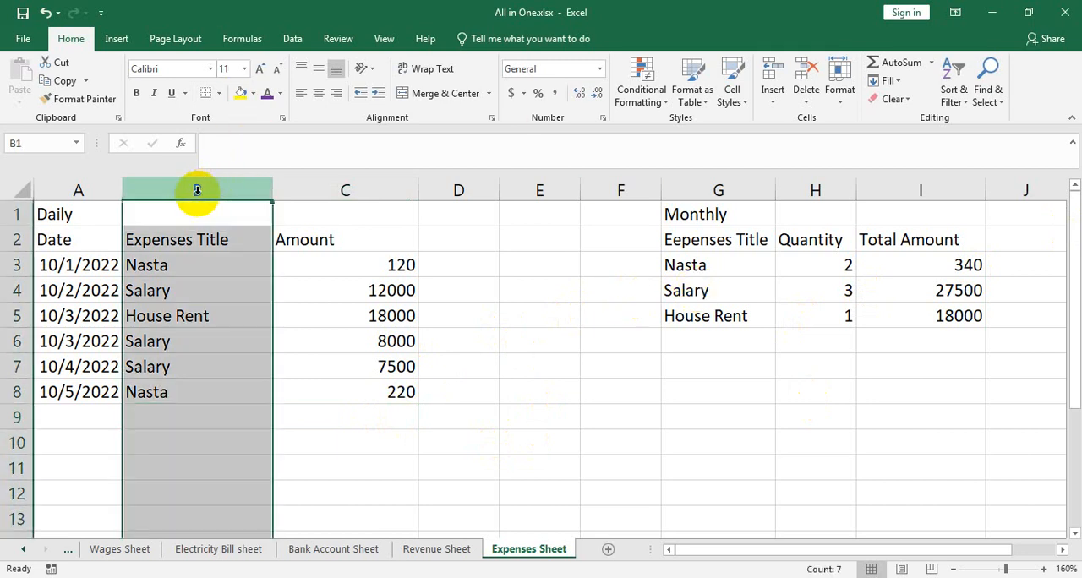
left_click(292, 38)
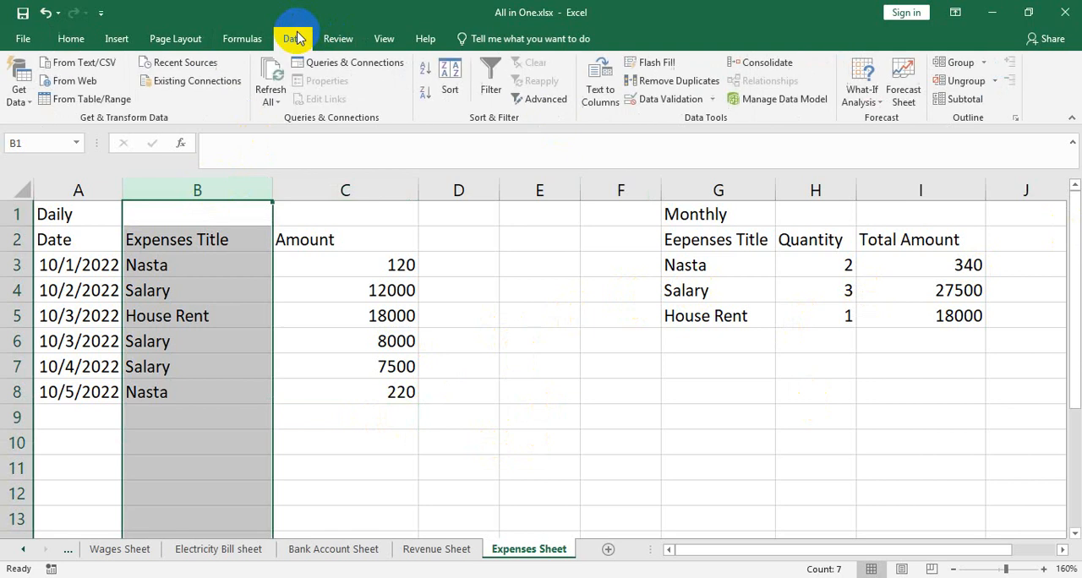
left_click(683, 100)
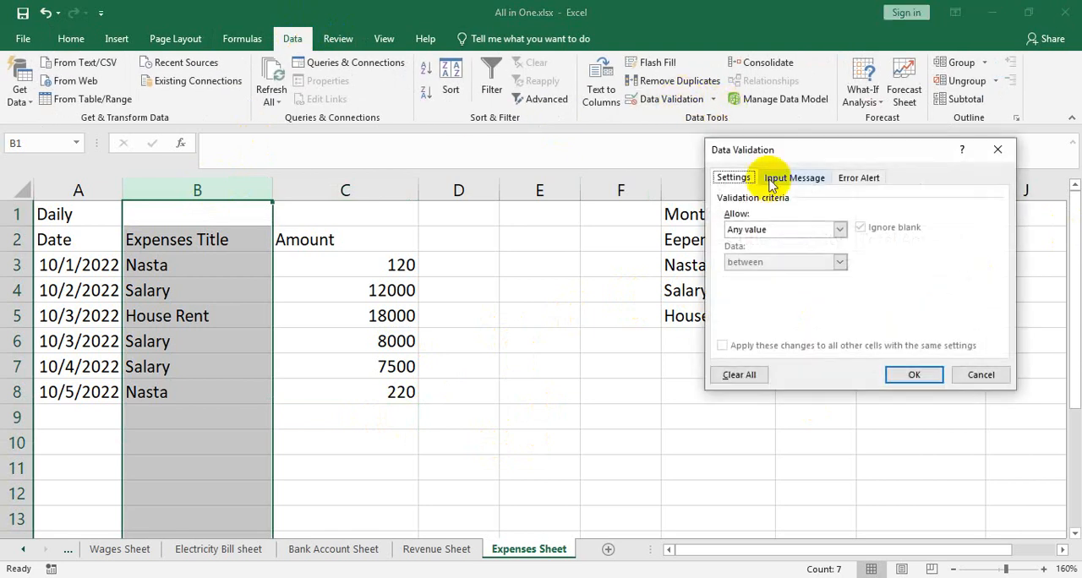
left_click(841, 231)
left_click(734, 275)
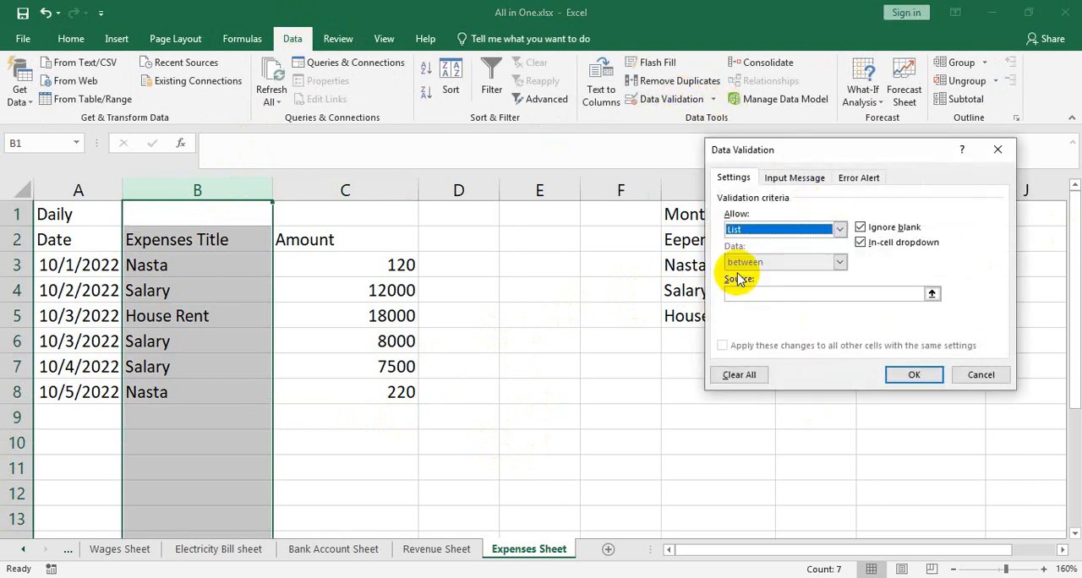
left_click(931, 293)
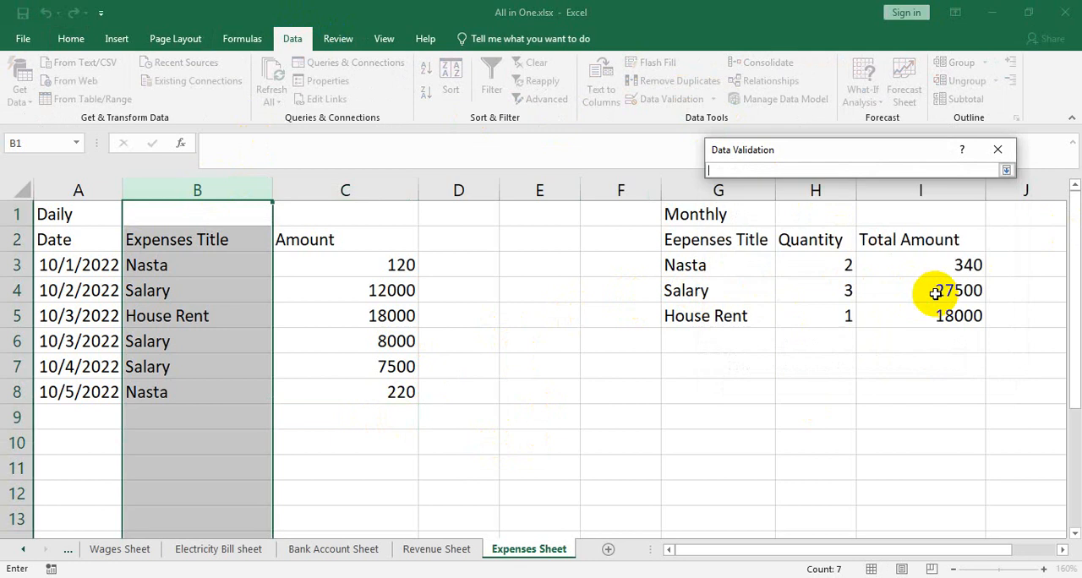
left_click_drag(724, 261, 752, 457)
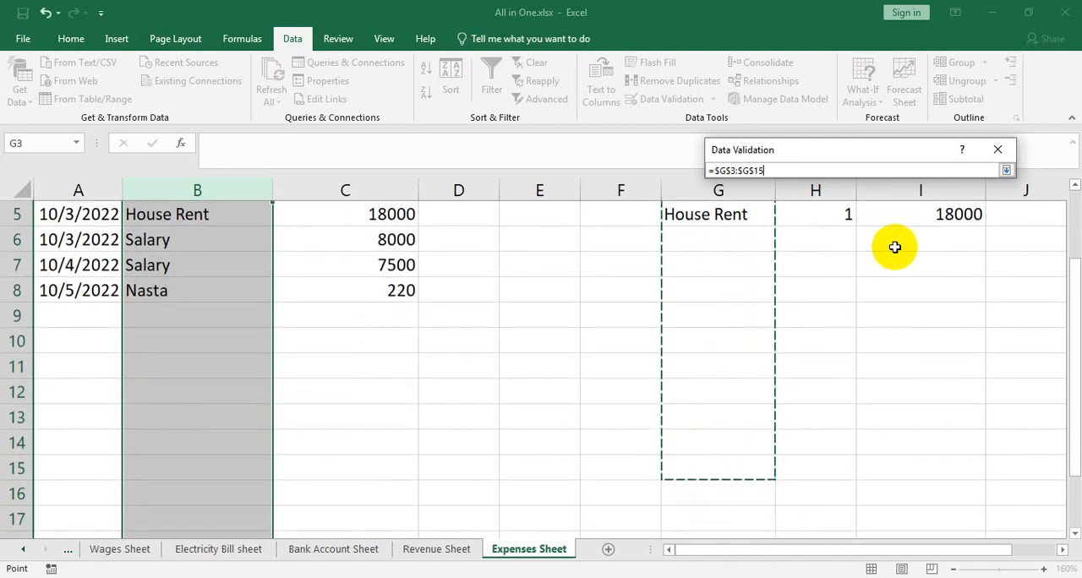
left_click(1006, 170)
left_click(915, 375)
left_click(689, 393)
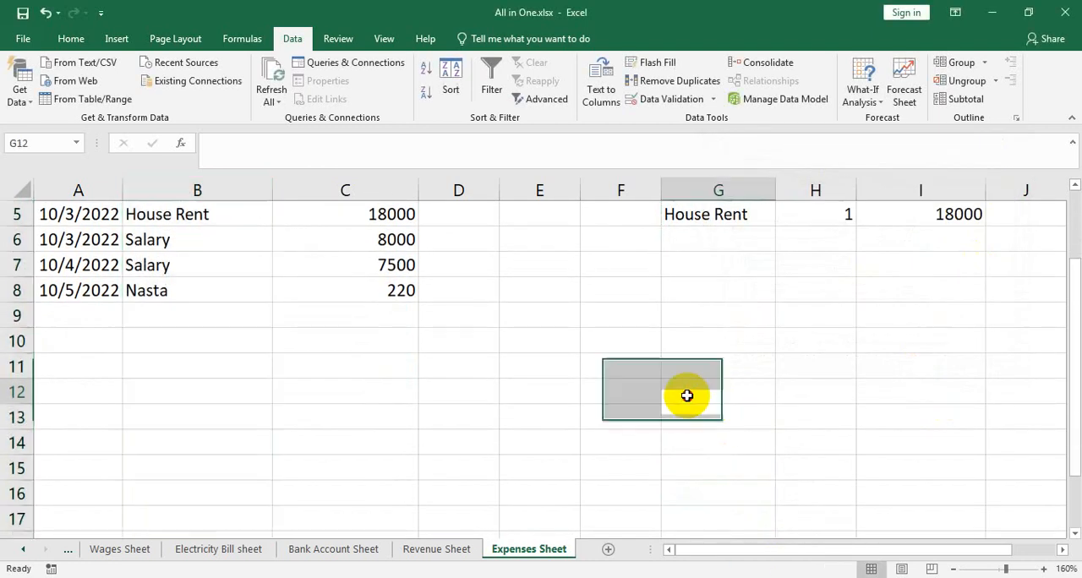
Add daily row 9 with the date 10/6/2022 filled from A8 and House Rent chosen from the B9 title dropdown
left_click(105, 315)
left_click(111, 292)
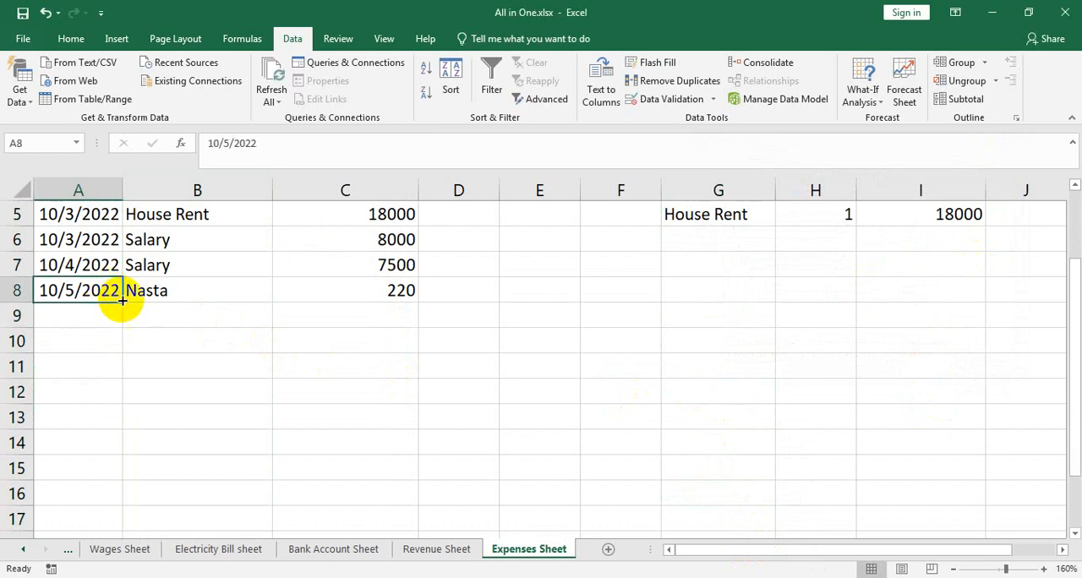
left_click_drag(122, 303, 118, 328)
scroll(163, 421, "up", 2)
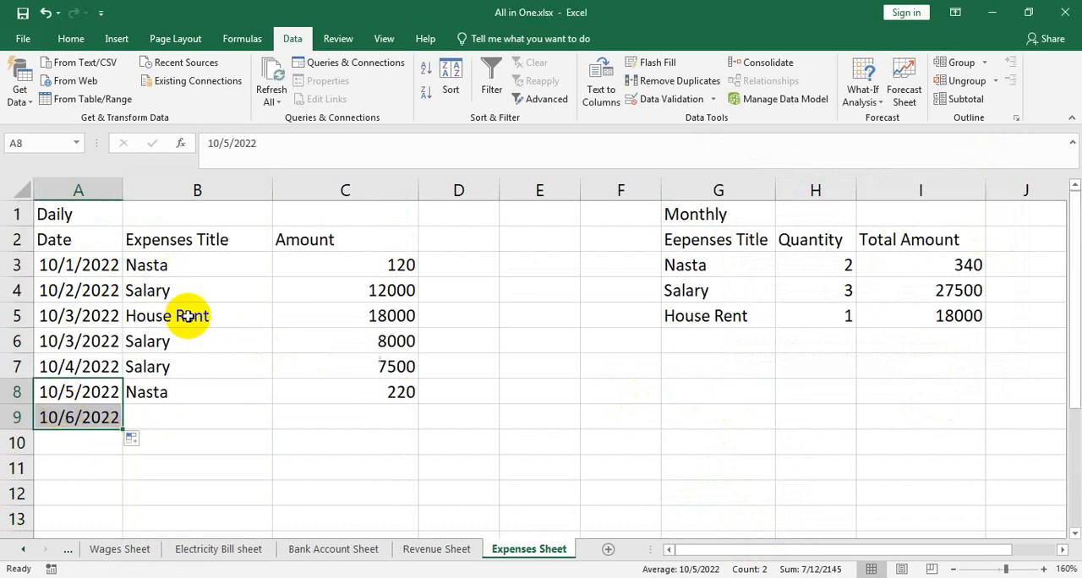
left_click(252, 413)
left_click(281, 421)
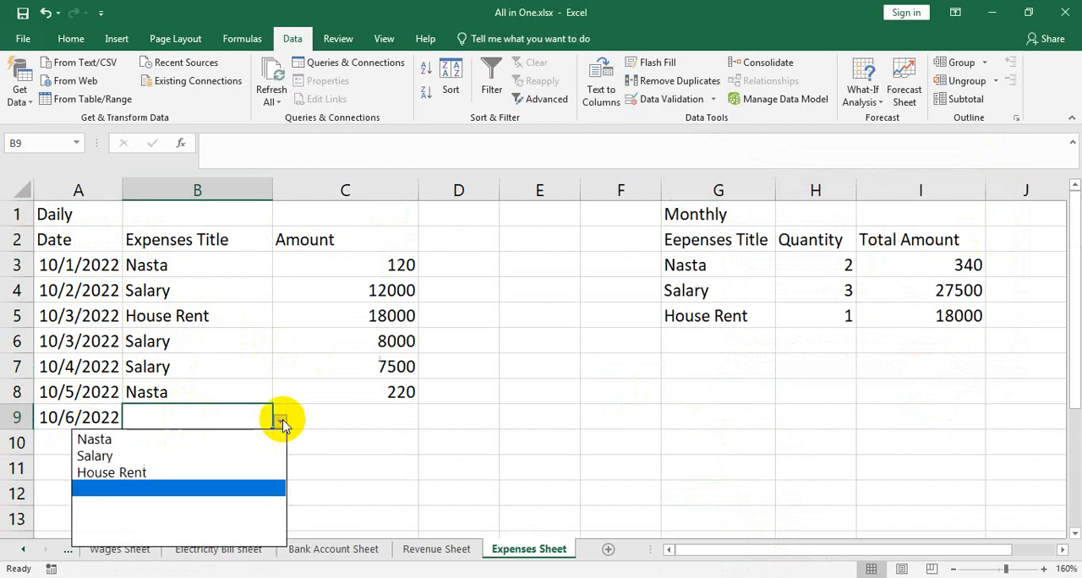
left_click(127, 469)
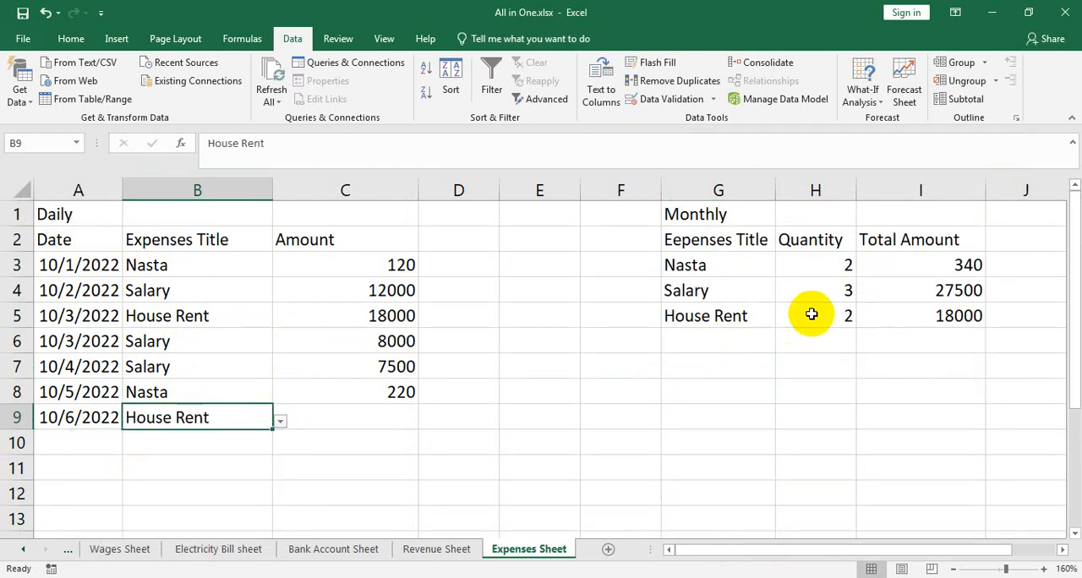
left_click(282, 420)
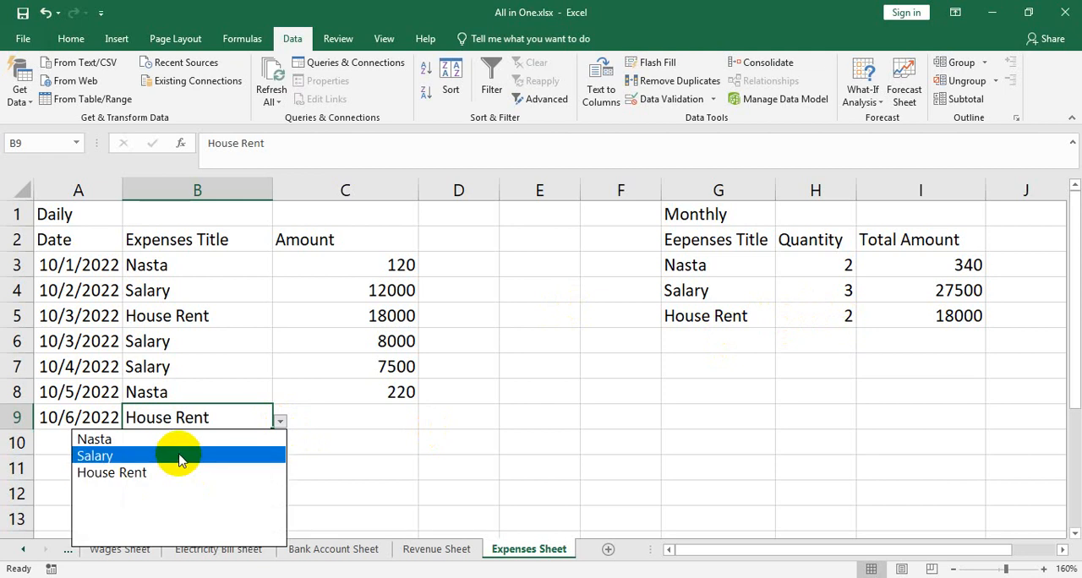
left_click(353, 409)
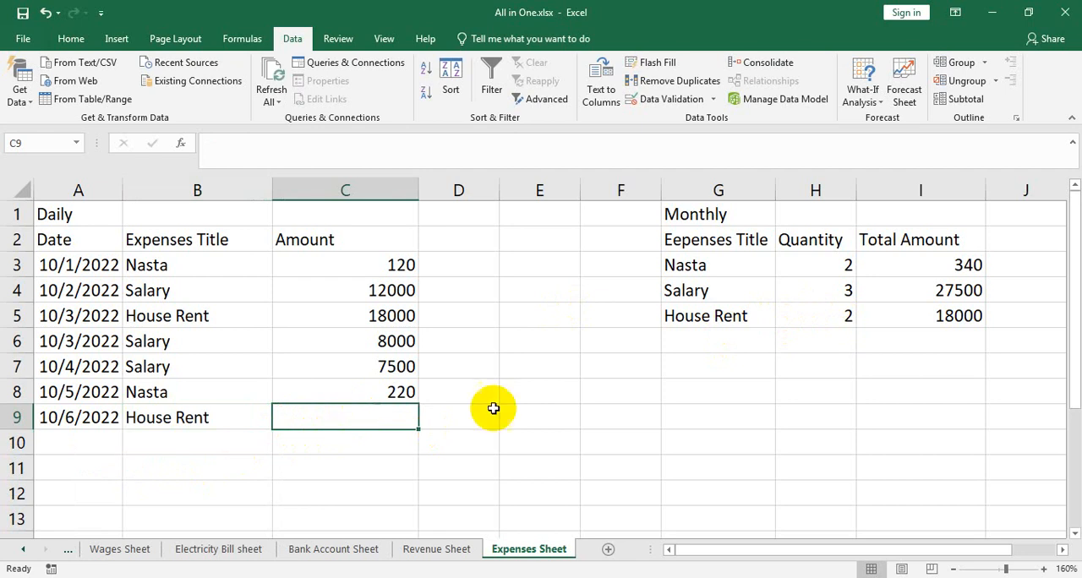
Add the title Advertisement in G6 of the monthly table and widen column G
left_click(691, 341)
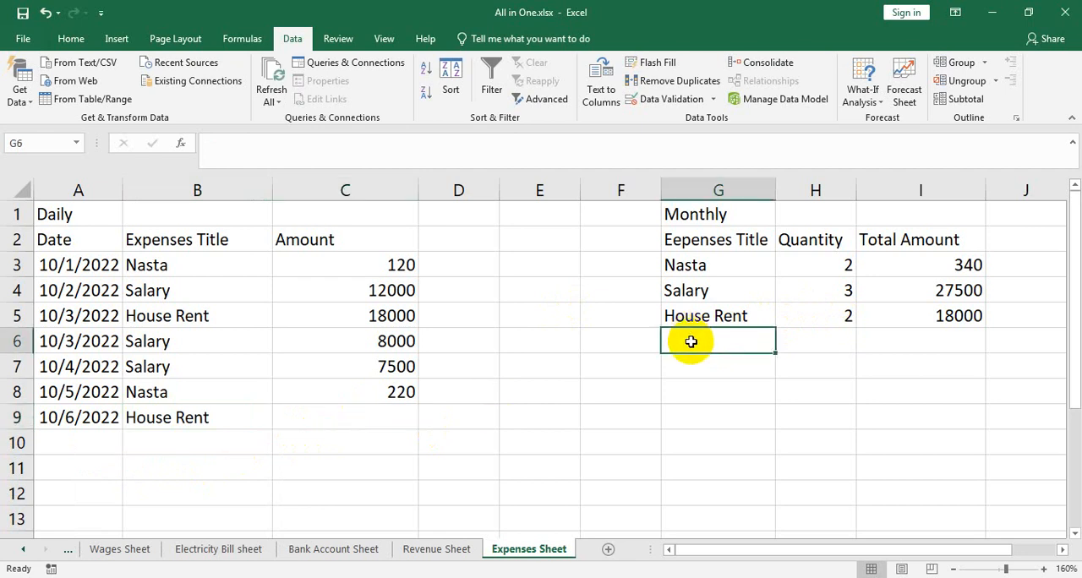
type("Ad")
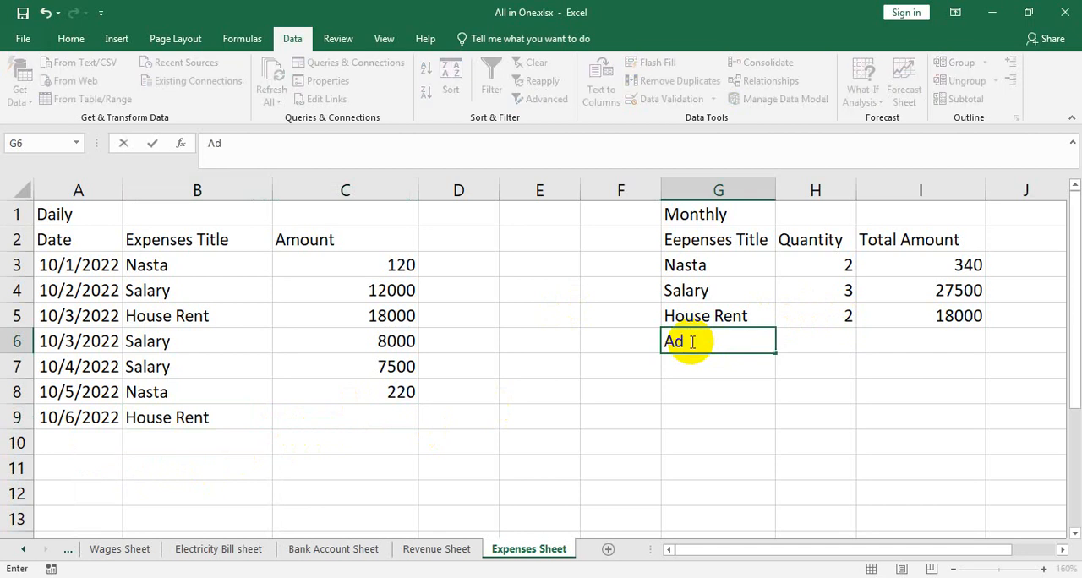
type("vertisement")
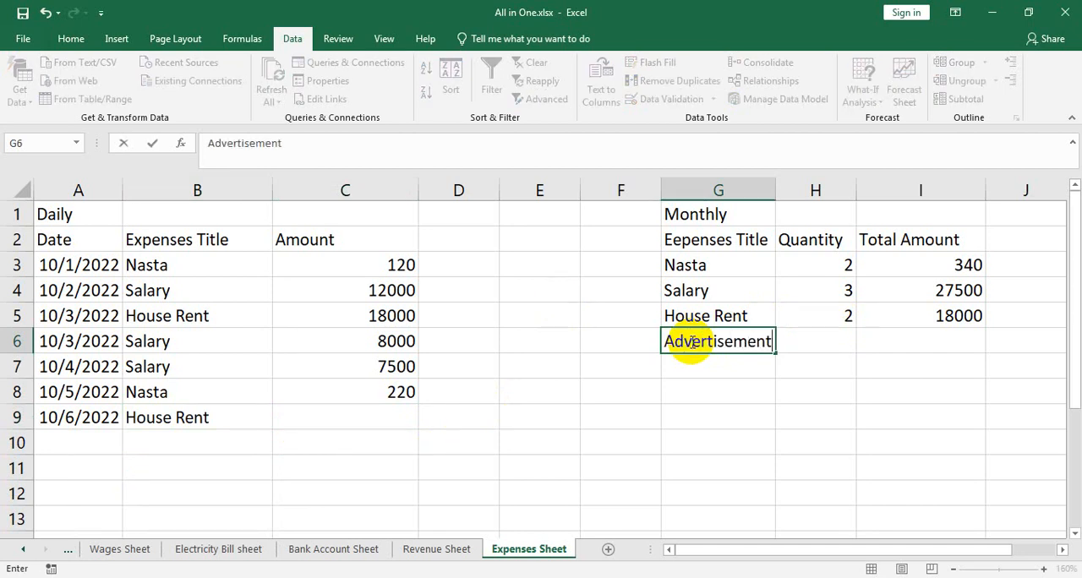
left_click(777, 182)
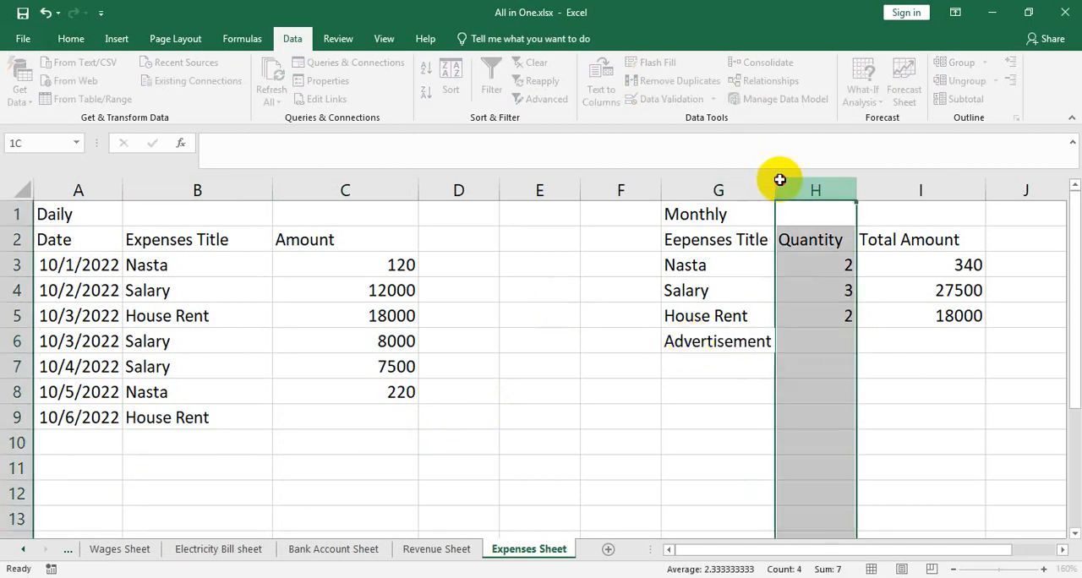
left_click_drag(775, 182, 821, 182)
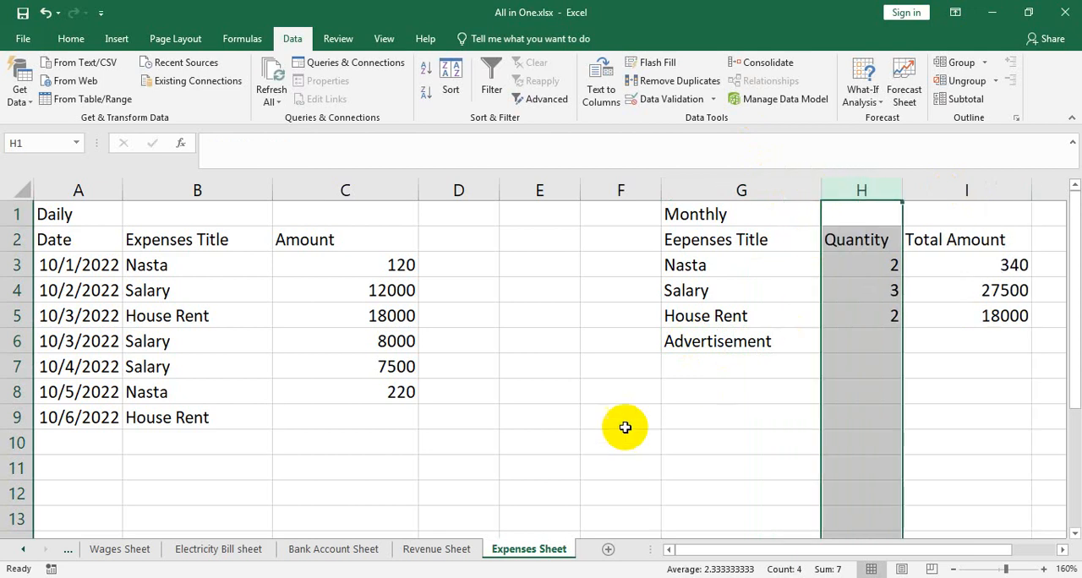
Enter the title Mobile Bill in G7 of the monthly table
left_click(750, 380)
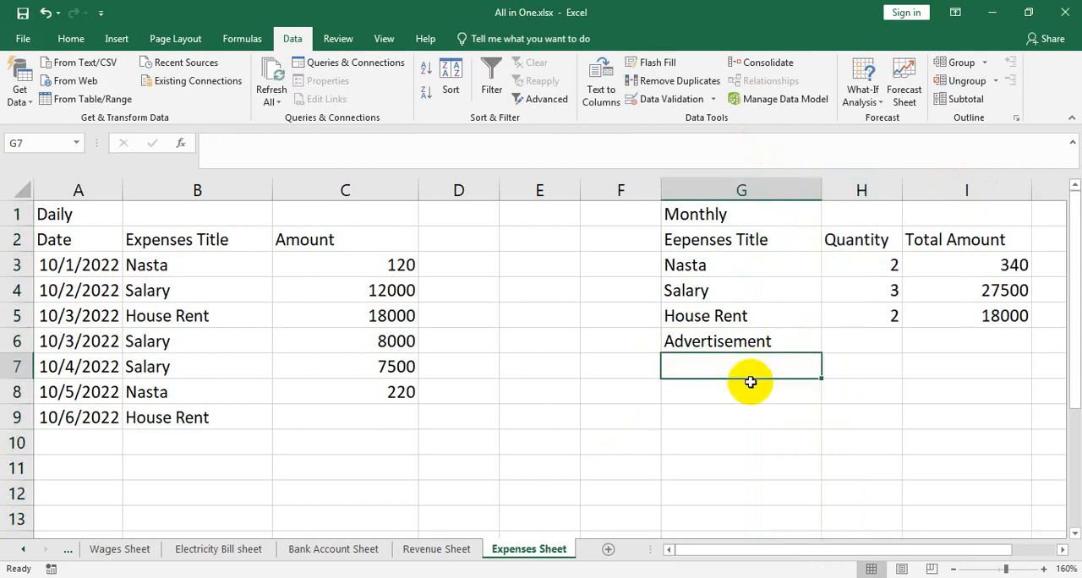
type("MObil")
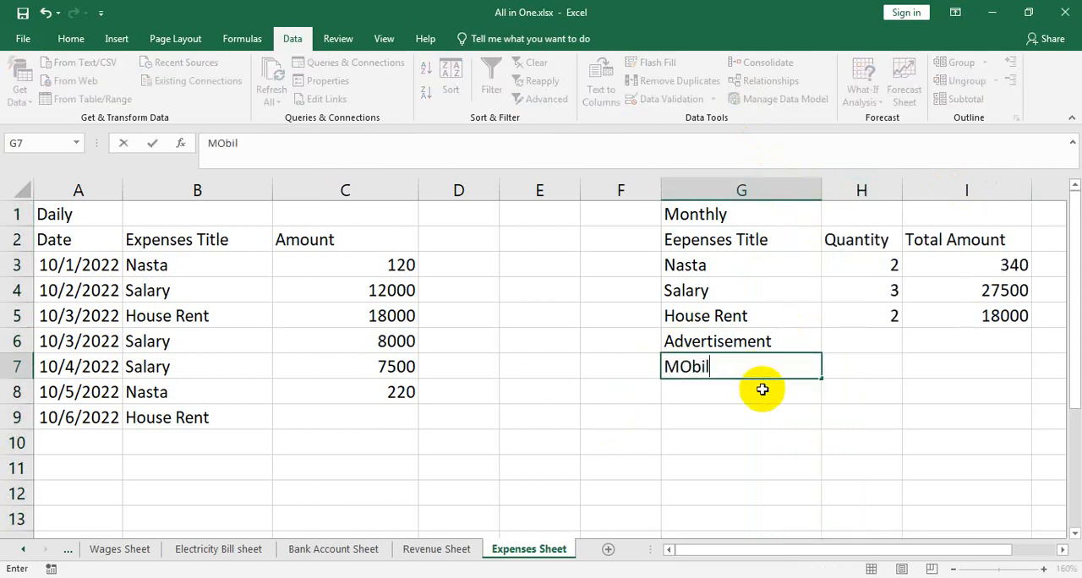
key("BackSpace")
key("BackSpace")
key("BackSpace")
type("ob")
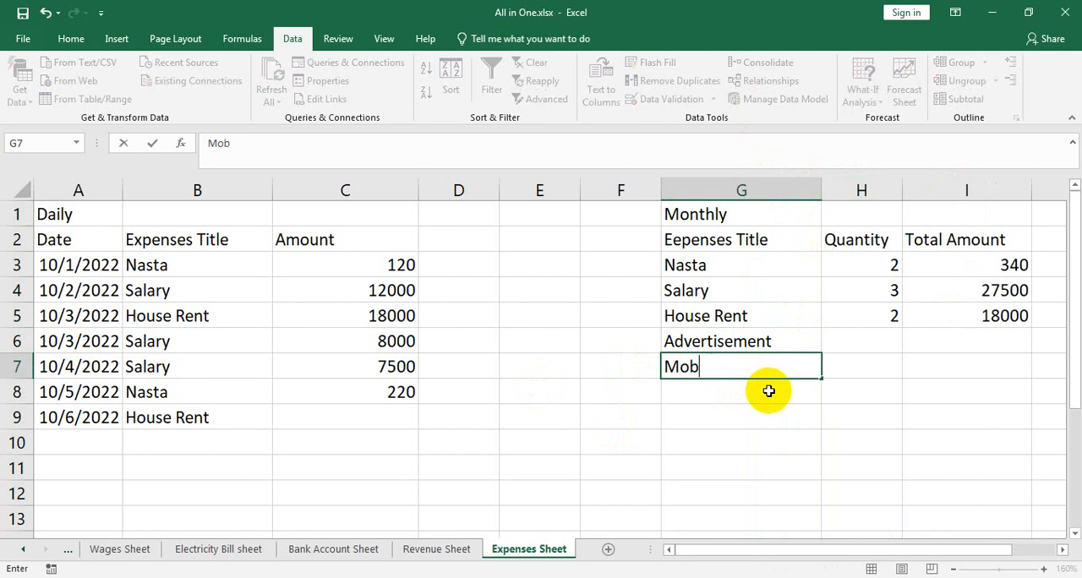
type("ile Bill")
key("Return")
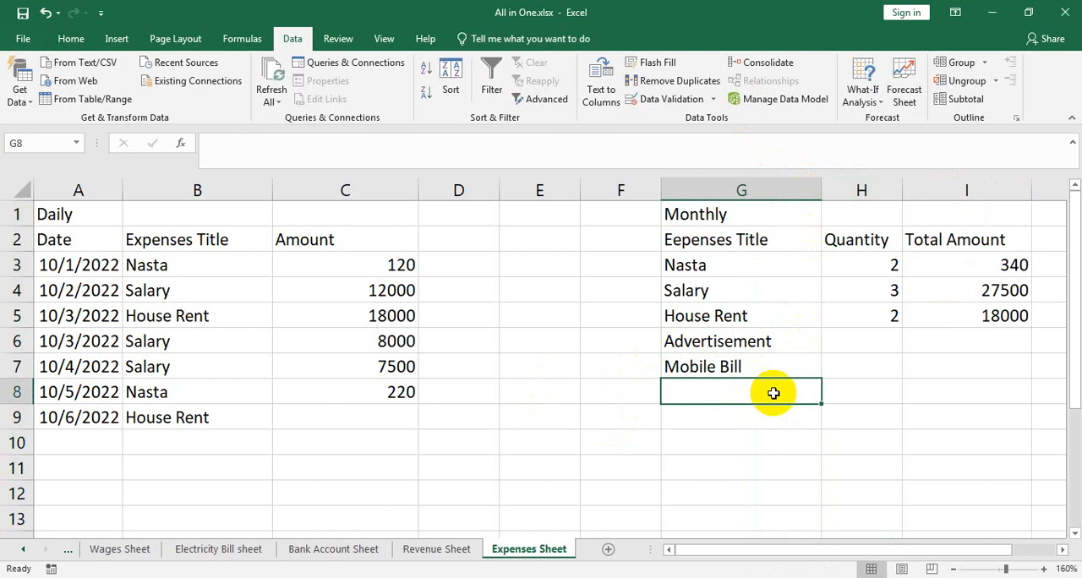
Add the monthly titles Car Rent in G8 and Supplies in G9
type("Car Rent")
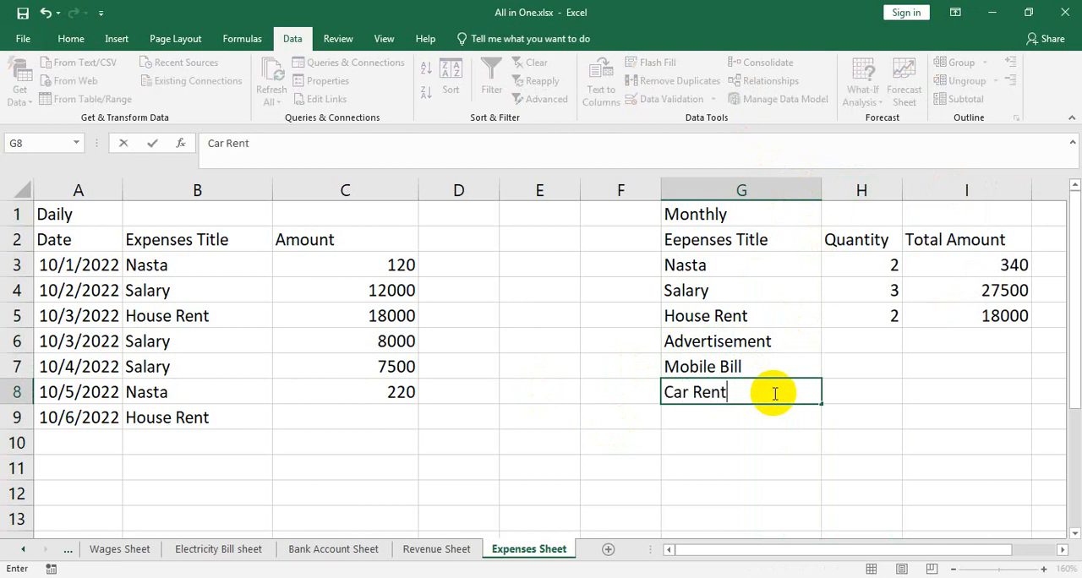
key("Return")
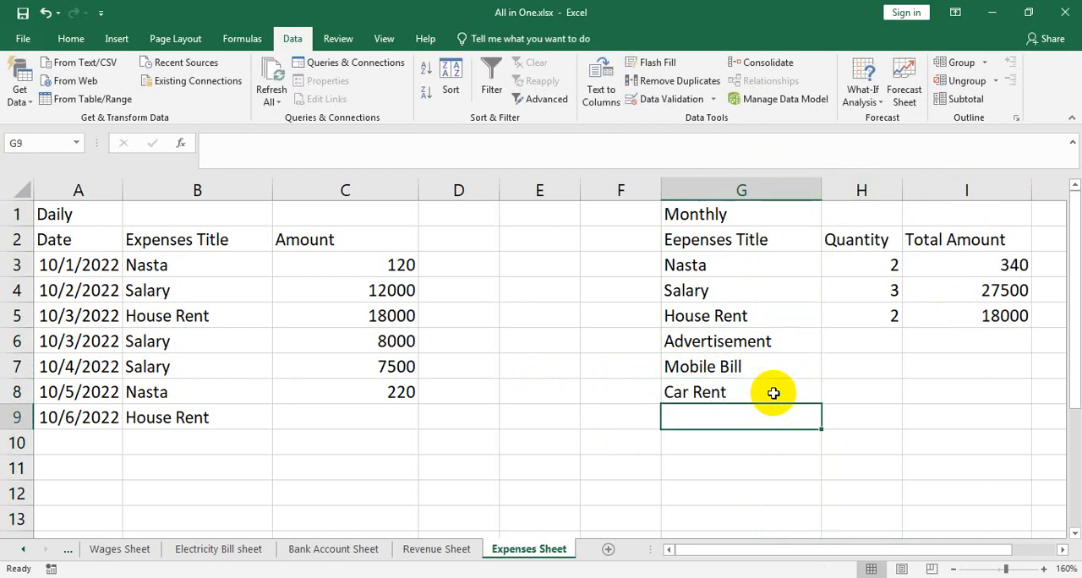
type("Supp")
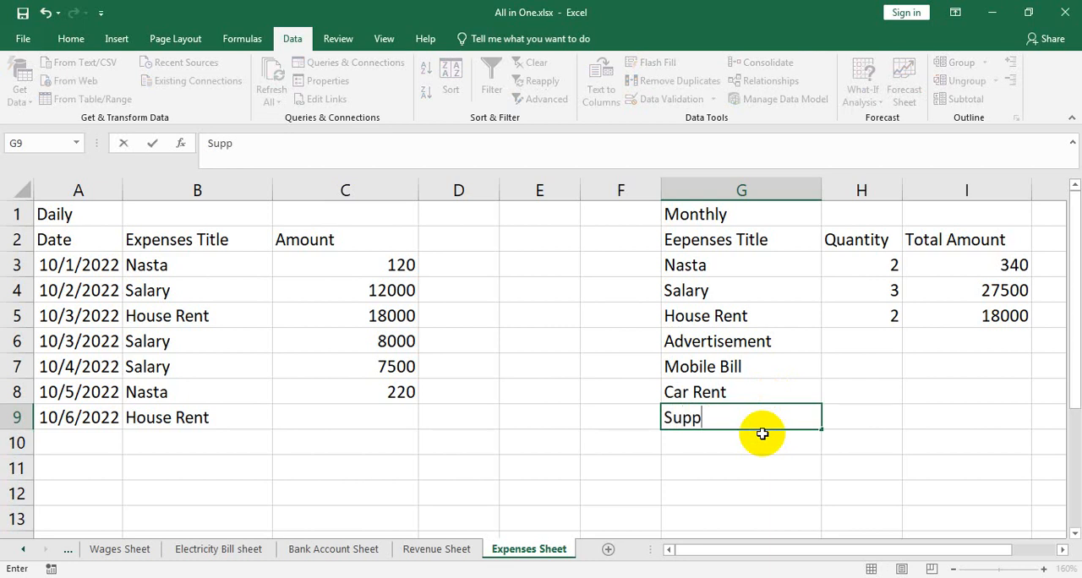
type("lies")
key("Return")
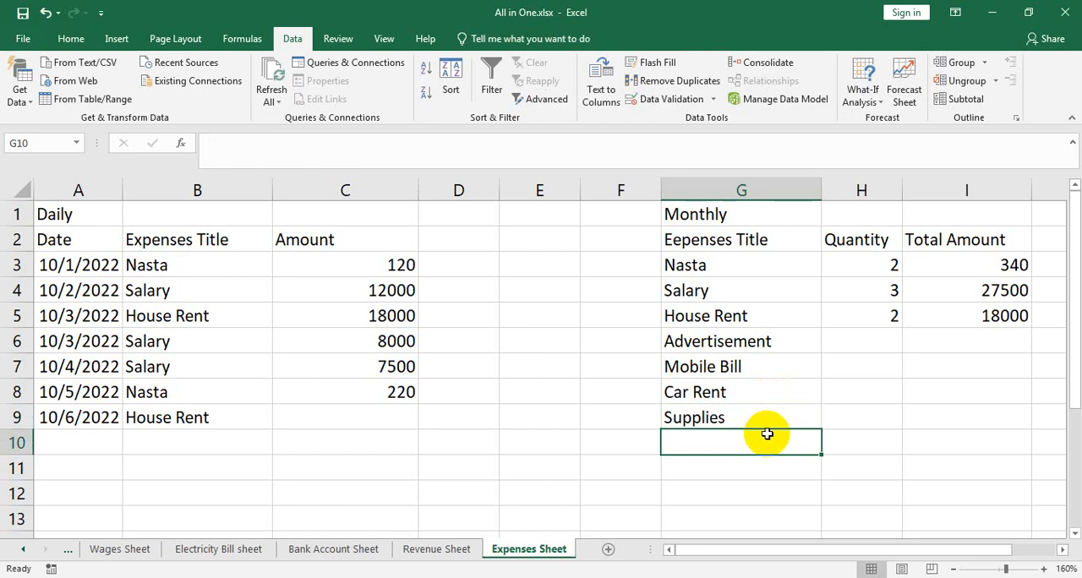
Add the monthly titles Pen in G10 and Soft Drinks in G11
type("Pen")
key("Return")
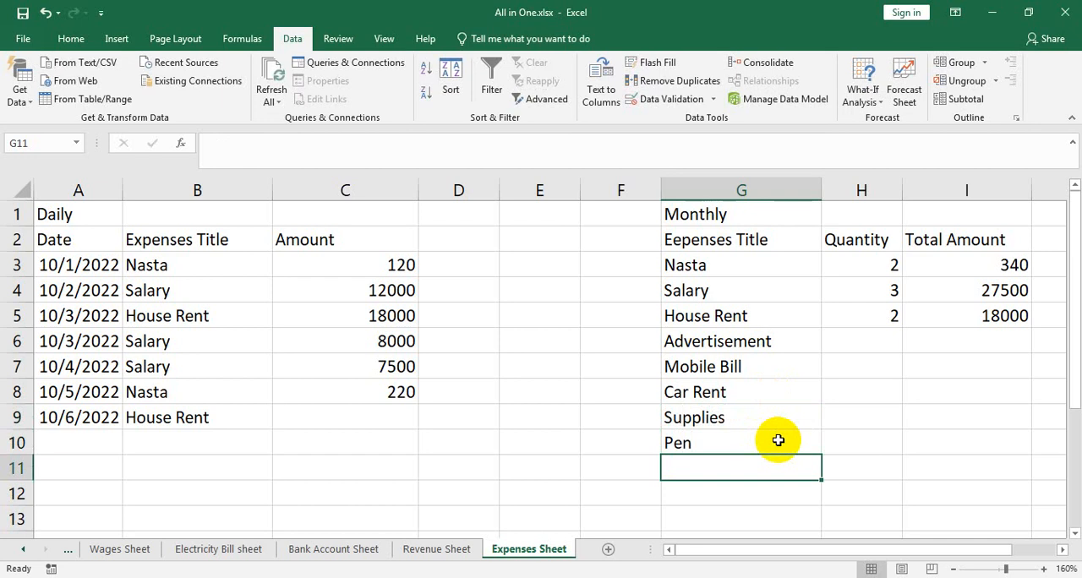
type("D")
key("BackSpace")
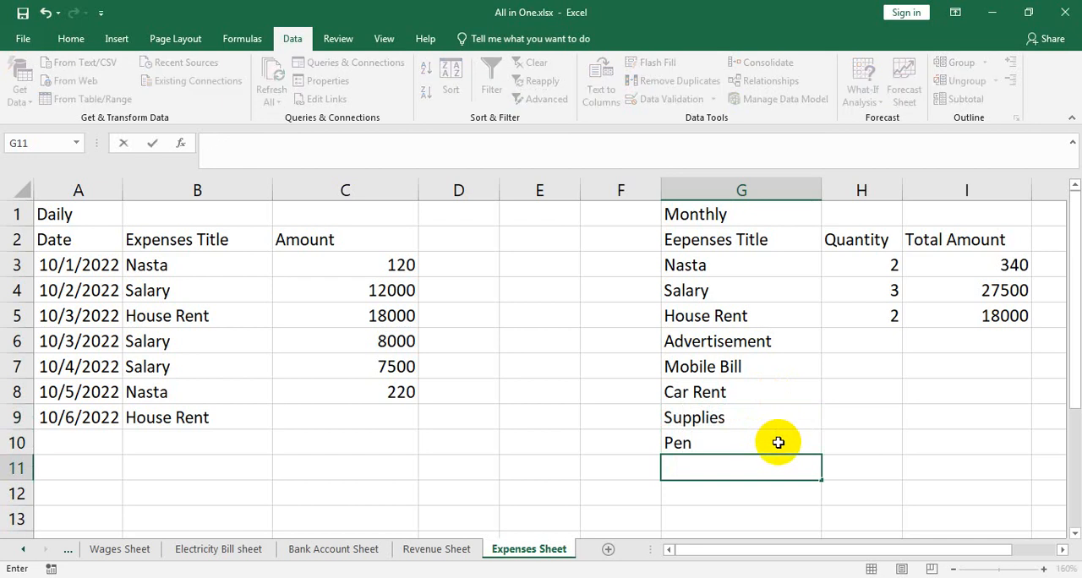
type("Sof")
type("t De")
type("rinks")
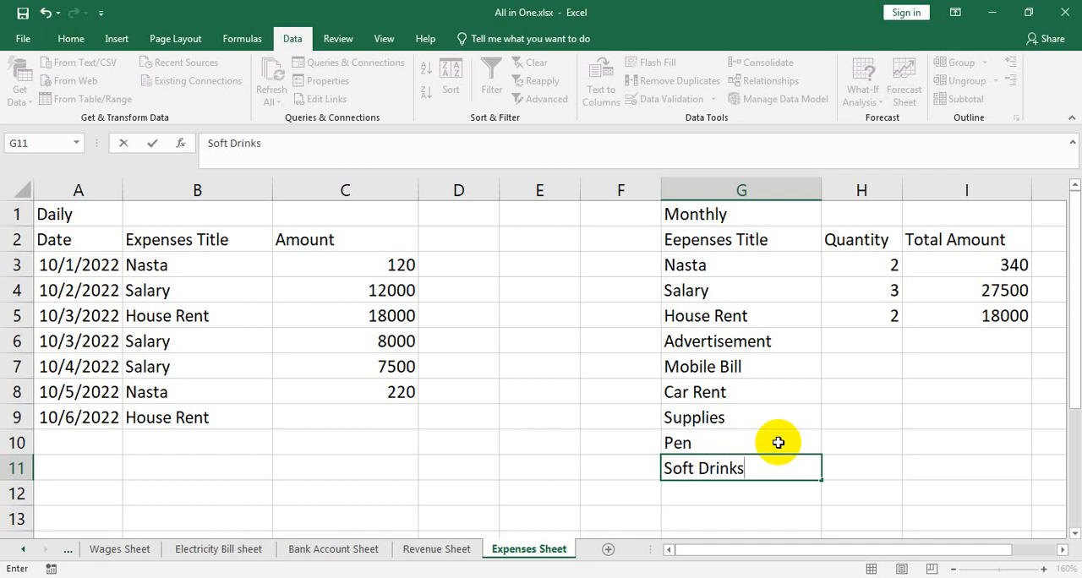
left_click(369, 424)
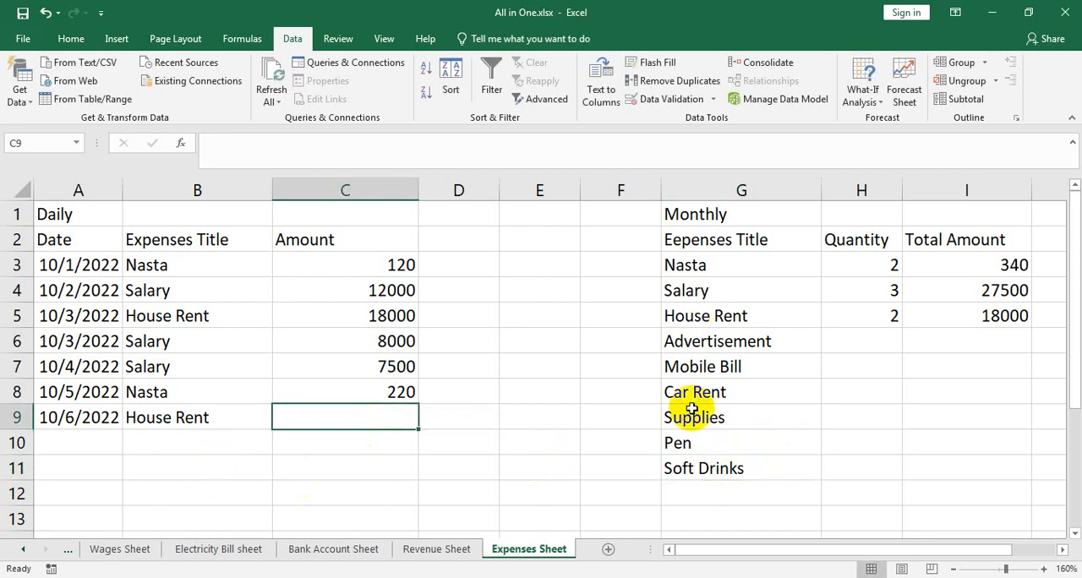
Fill the date from A9 down into A10 and change the A10 date to 10/6/2022
left_click(212, 437)
left_click(115, 425)
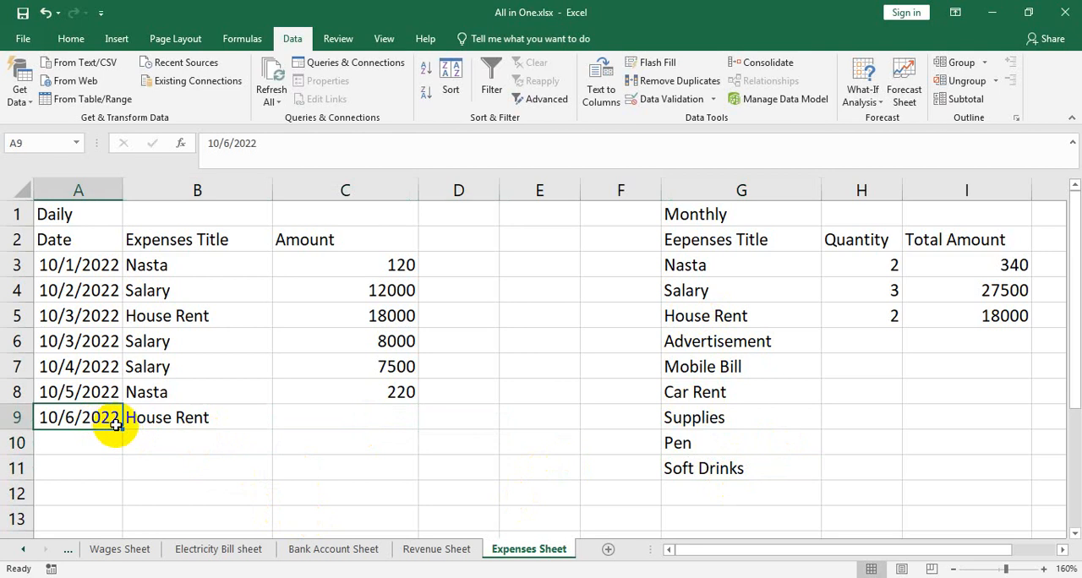
left_click_drag(116, 425, 89, 437)
left_click(76, 441)
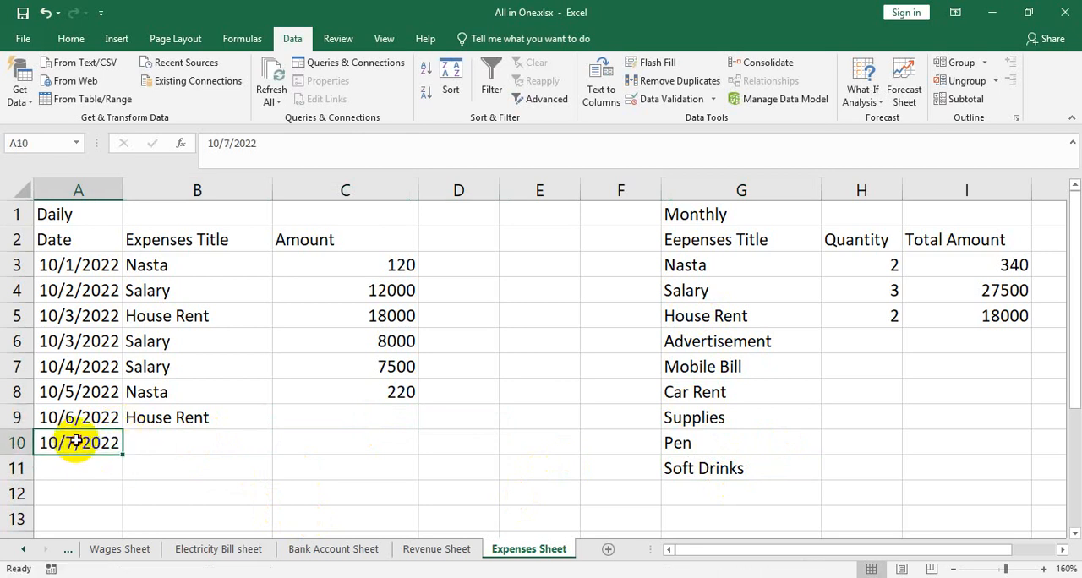
double_click(76, 441)
key("BackSpace")
type("6")
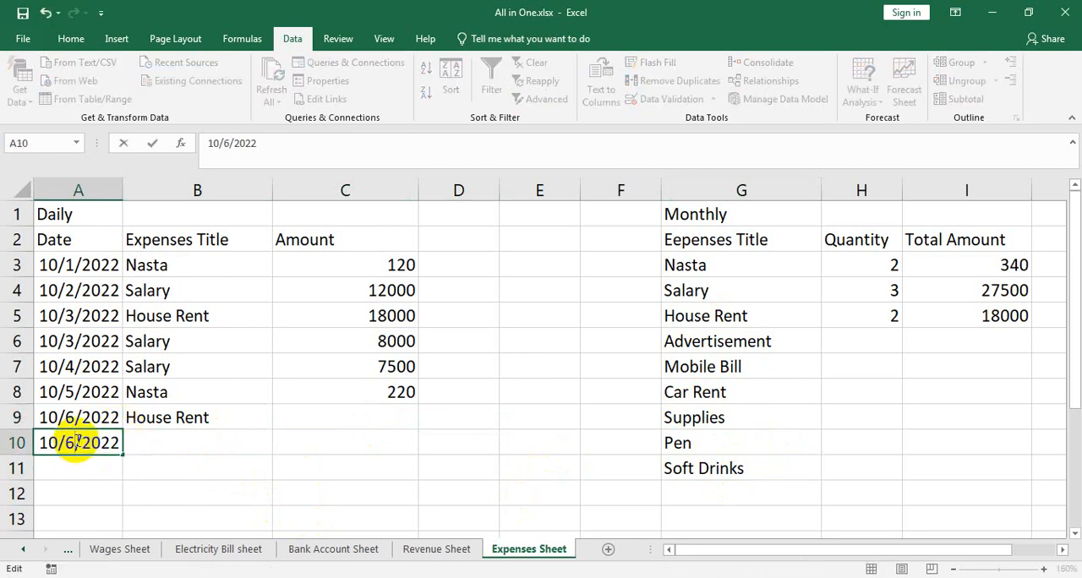
Choose Car Rent from the title dropdown in B10
left_click(245, 441)
left_click(279, 448)
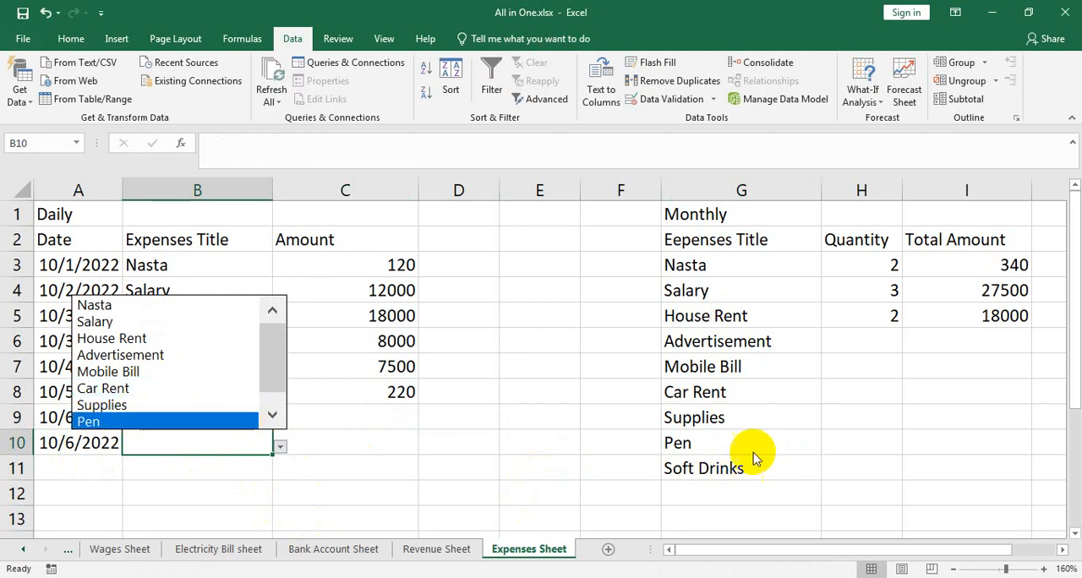
left_click(119, 389)
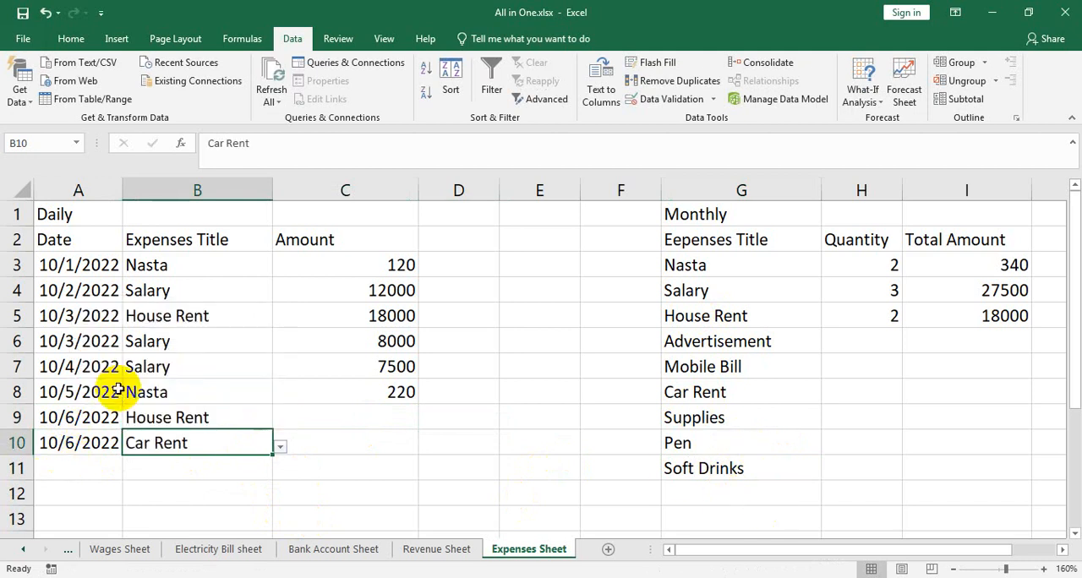
key("Return")
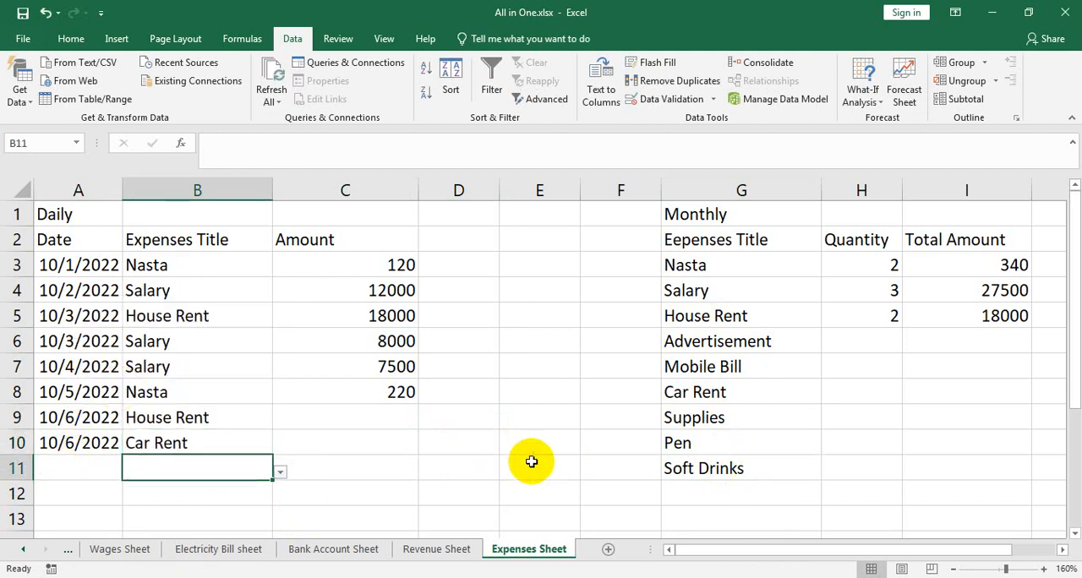
Enter the amounts 220 for Car Rent in C10 and 4500 for House Rent in C9
left_click(376, 442)
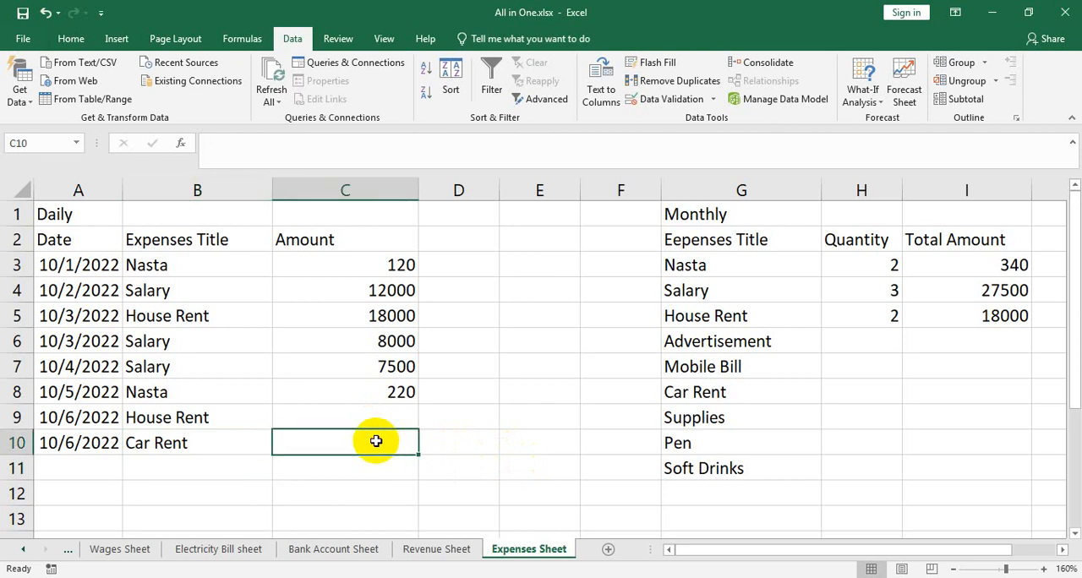
type("220")
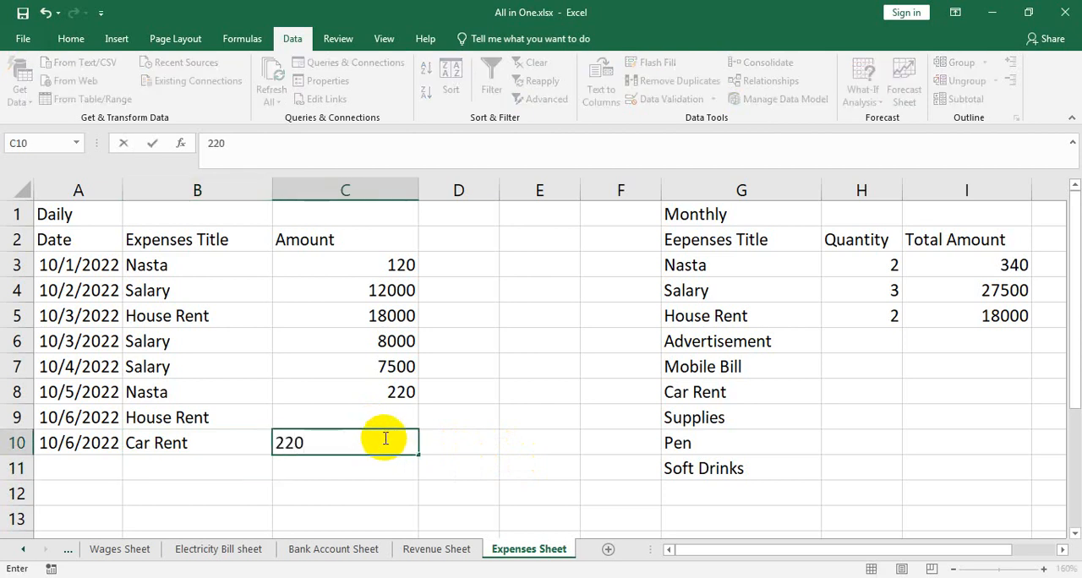
left_click(382, 416)
type("4500")
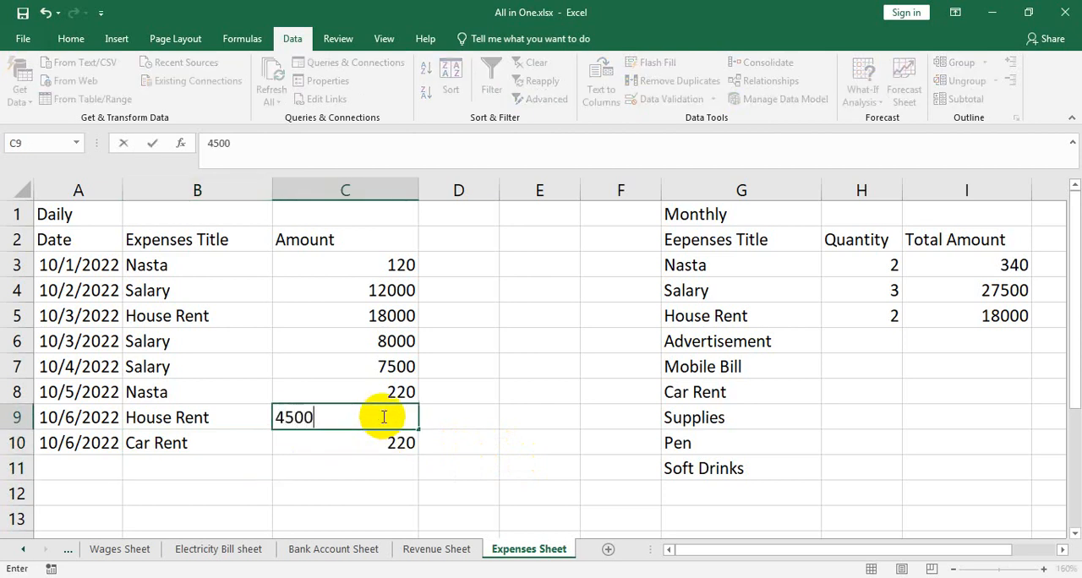
key("Return")
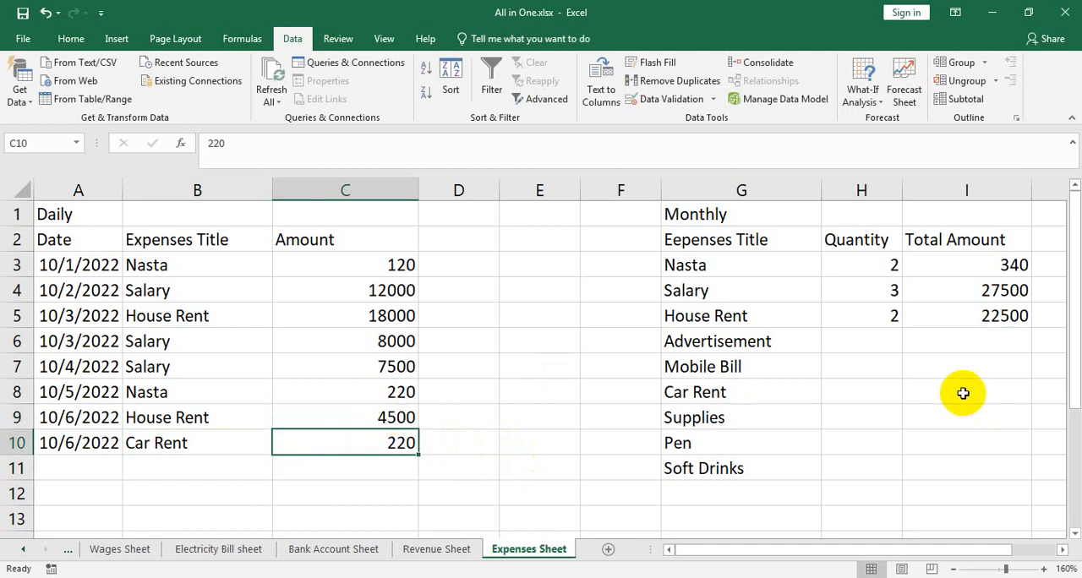
Fill the quantity formula down from H5 to H11 for the newly added monthly titles
left_click(899, 325)
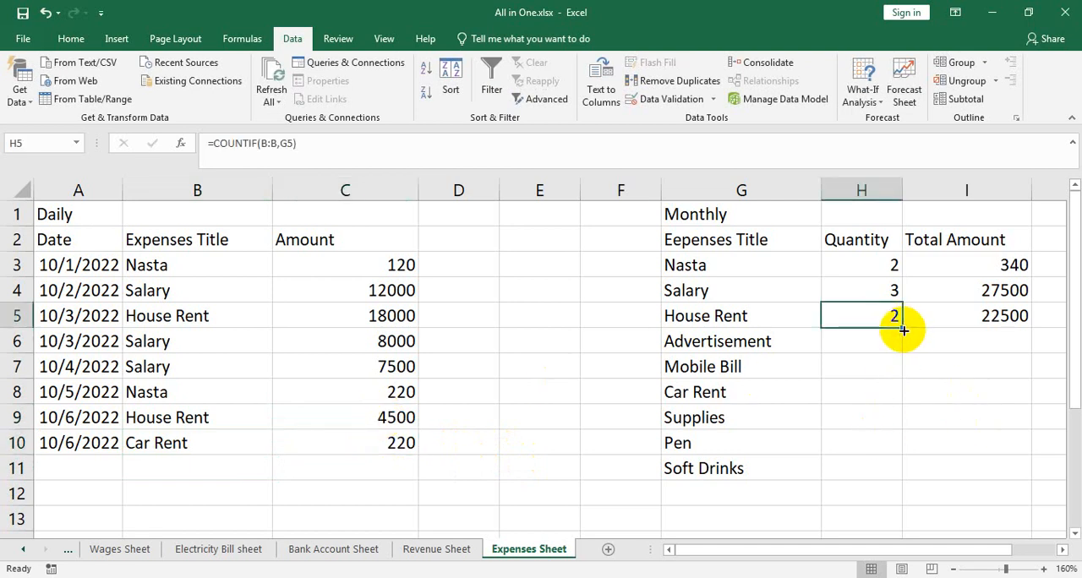
double_click(903, 326)
Fill the total amount formula down from I5 to I11 for the added monthly titles
left_click(1011, 318)
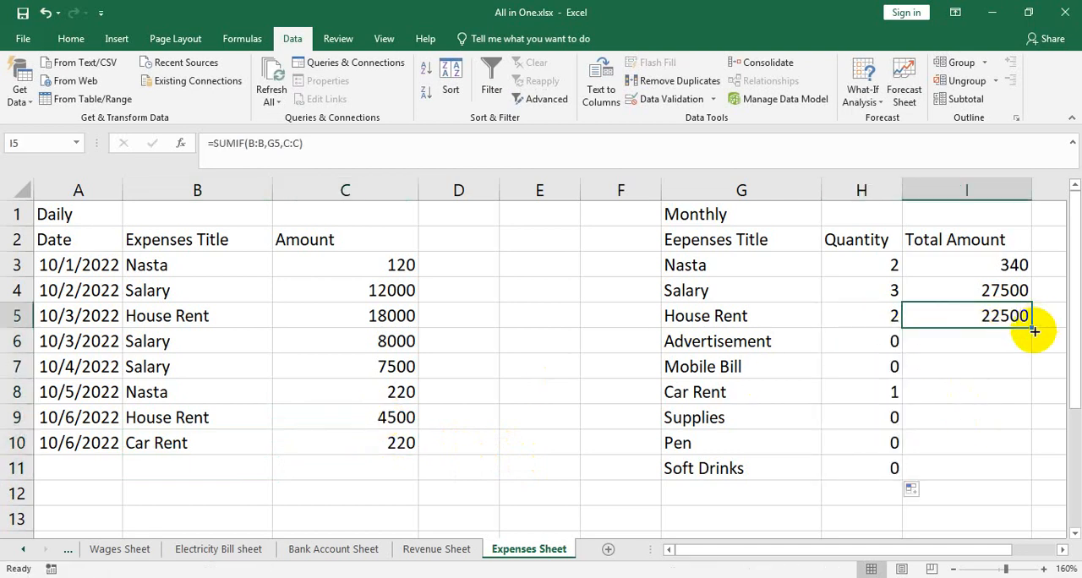
double_click(1031, 327)
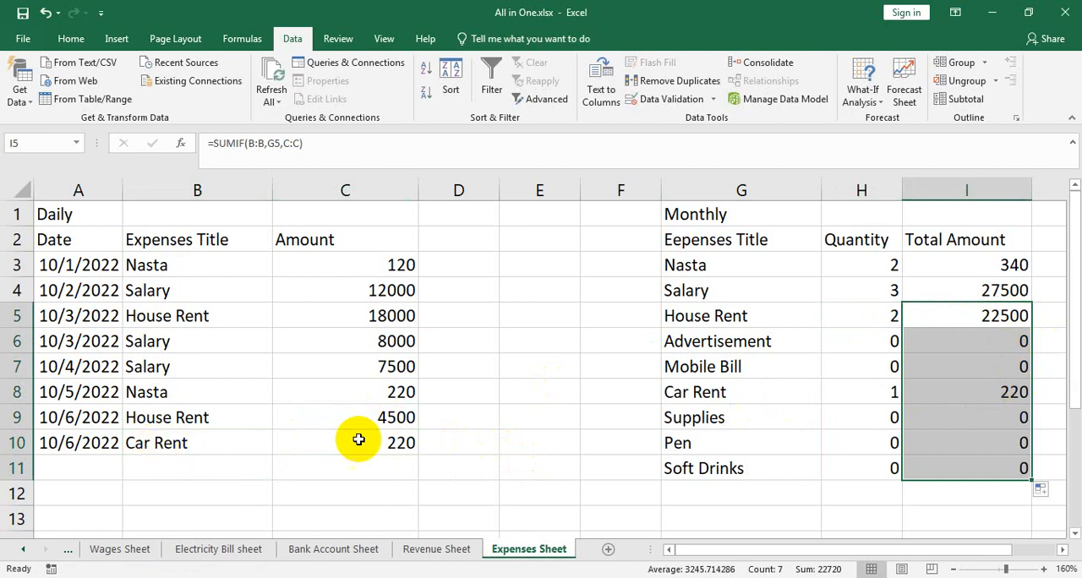
Add a daily record in row 11 with the date filled down from A10, the title Car Rent and the amount 540
left_click(98, 442)
left_click_drag(124, 452, 110, 471)
left_click(228, 469)
left_click(278, 475)
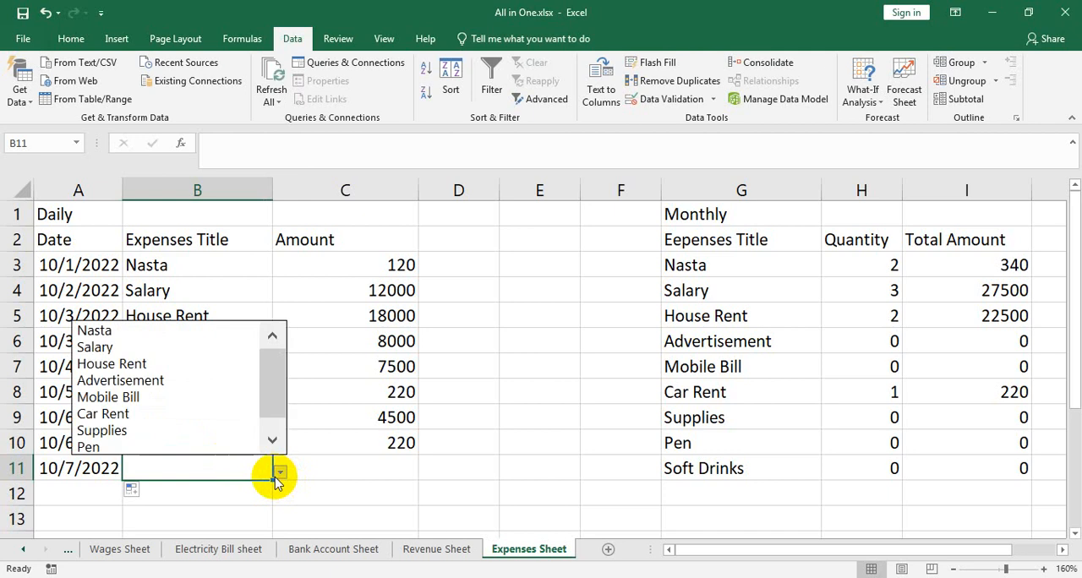
left_click(137, 414)
left_click(382, 472)
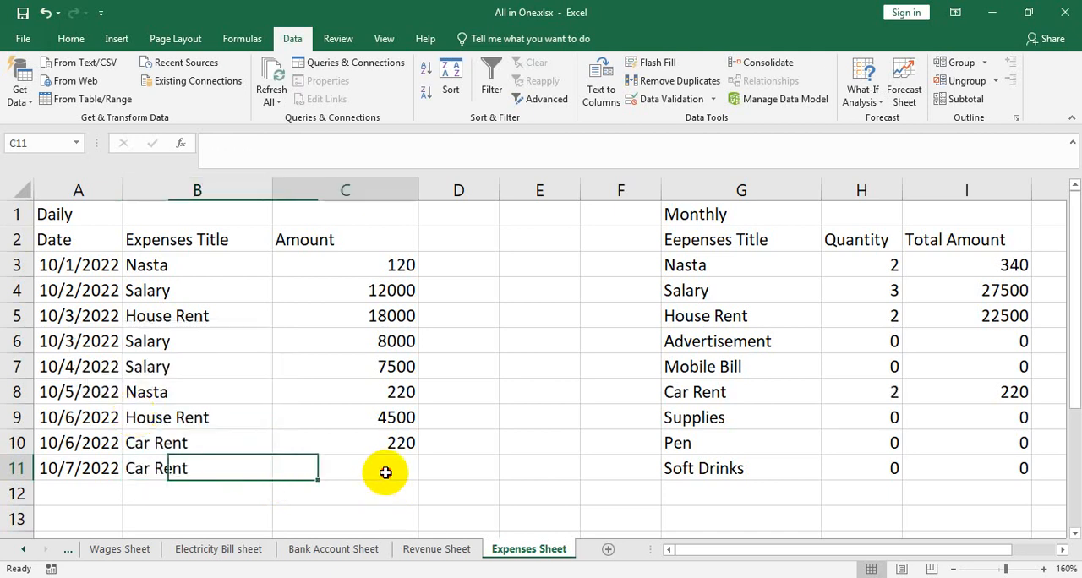
type("540")
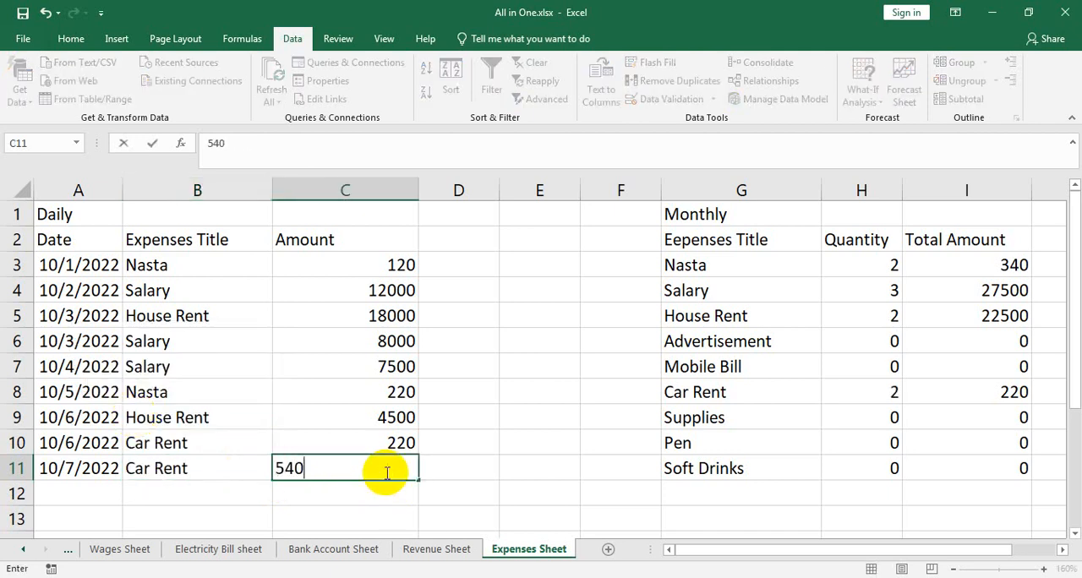
key("Return")
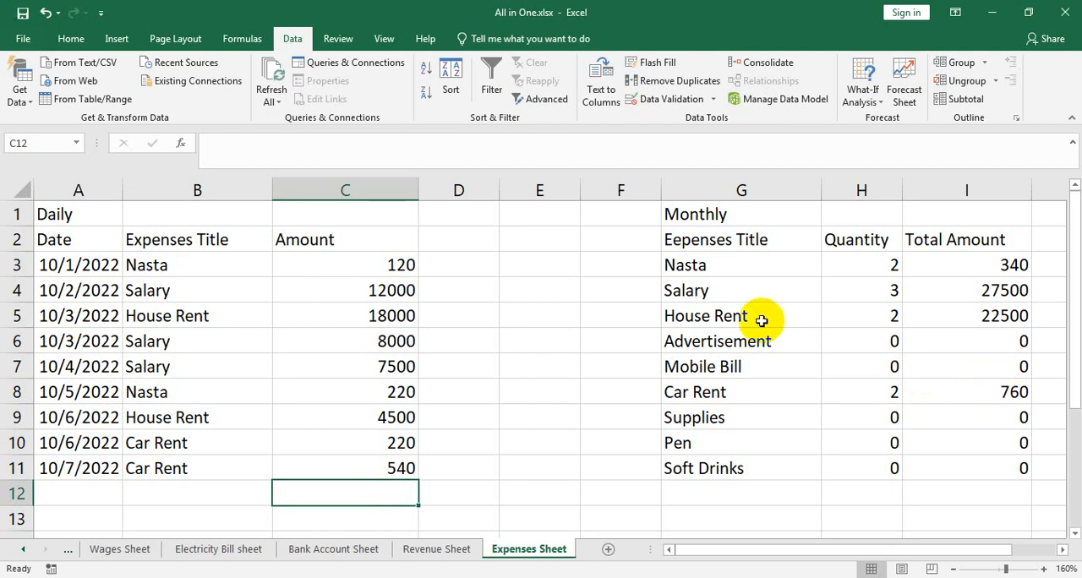
left_click(714, 99)
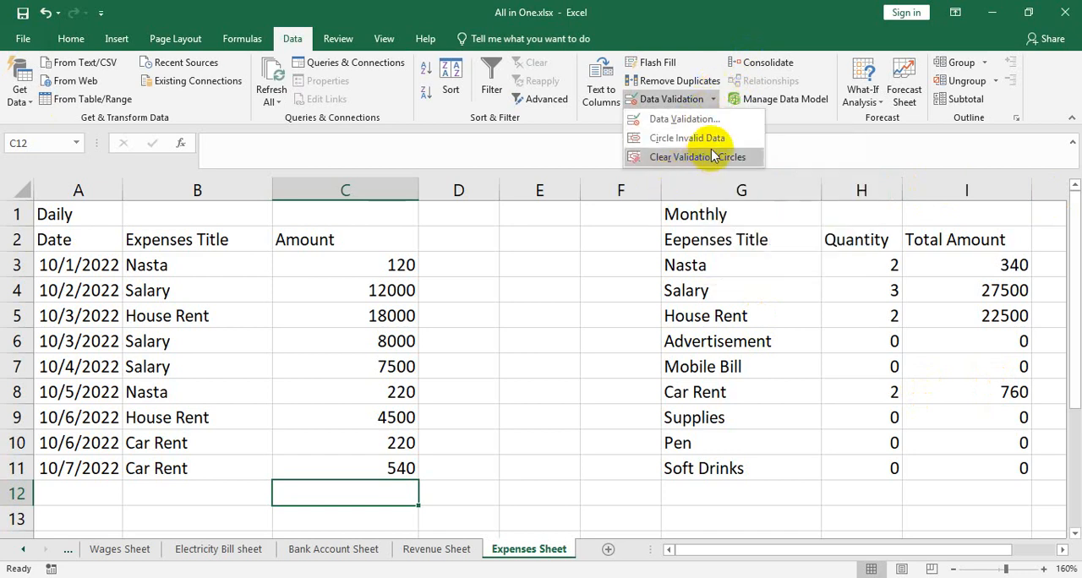
left_click(685, 119)
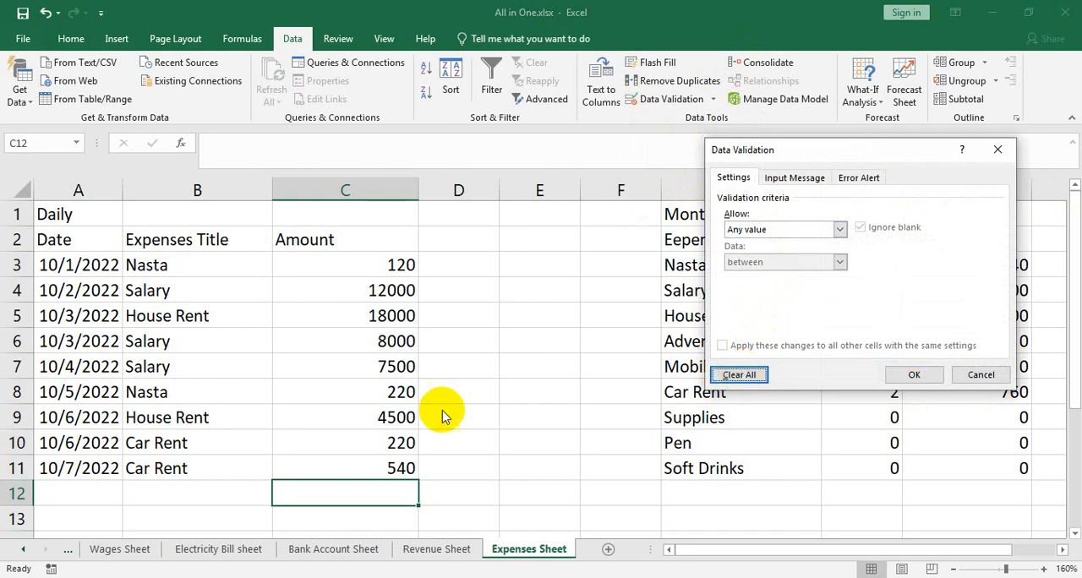
left_click(929, 375)
left_click(399, 367)
left_click(194, 399)
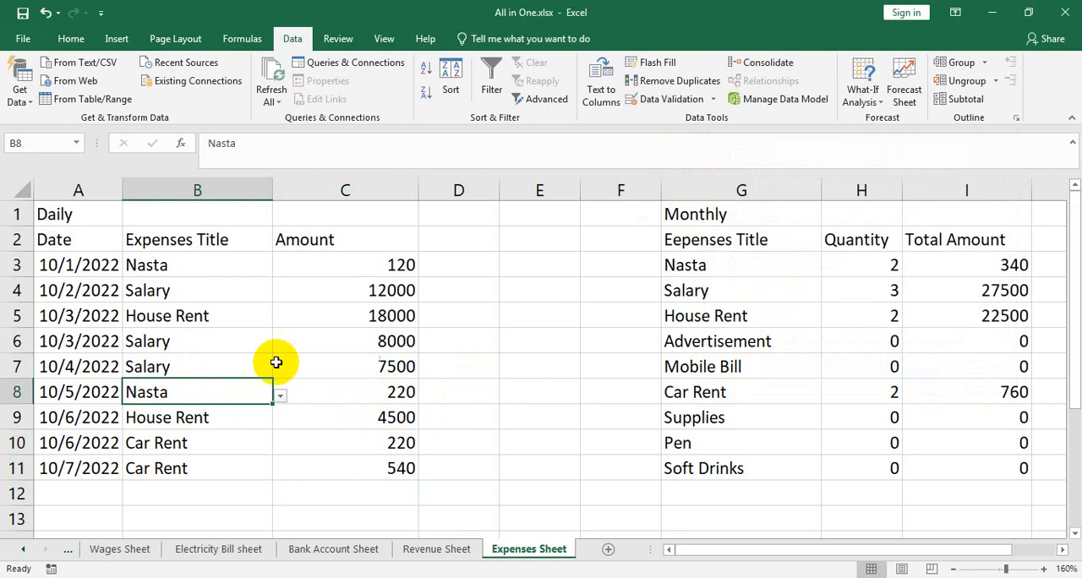
Clear all data validation from the entire Expenses Title column B
left_click(198, 189)
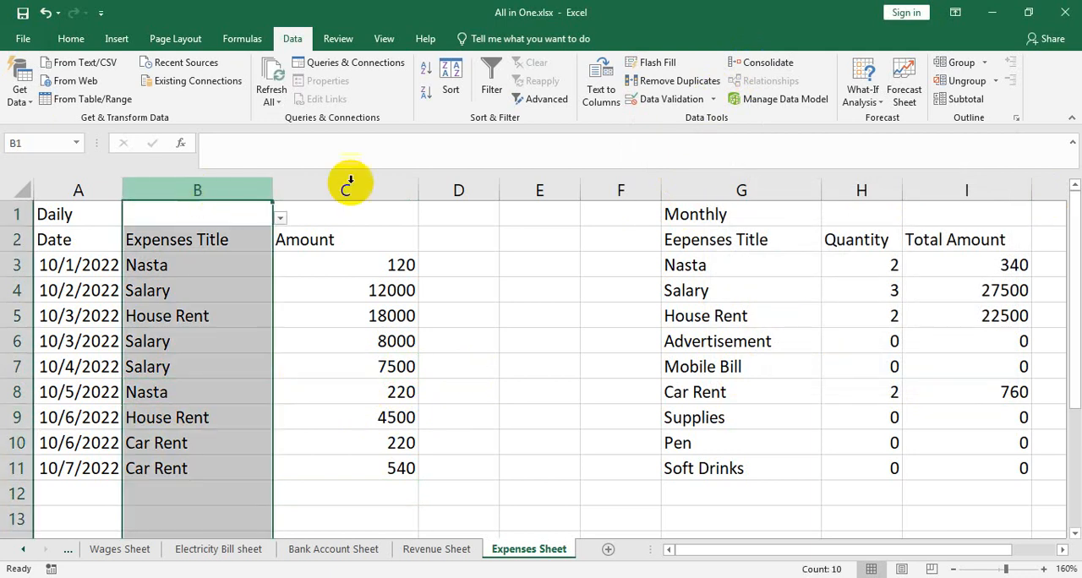
left_click(713, 101)
left_click(699, 118)
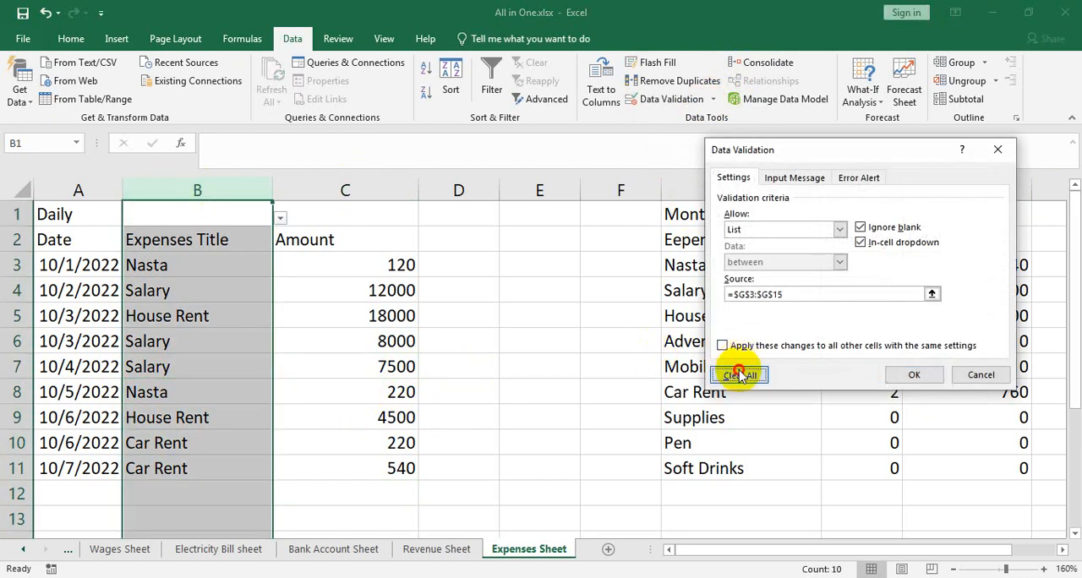
left_click(739, 375)
left_click(930, 374)
left_click(375, 340)
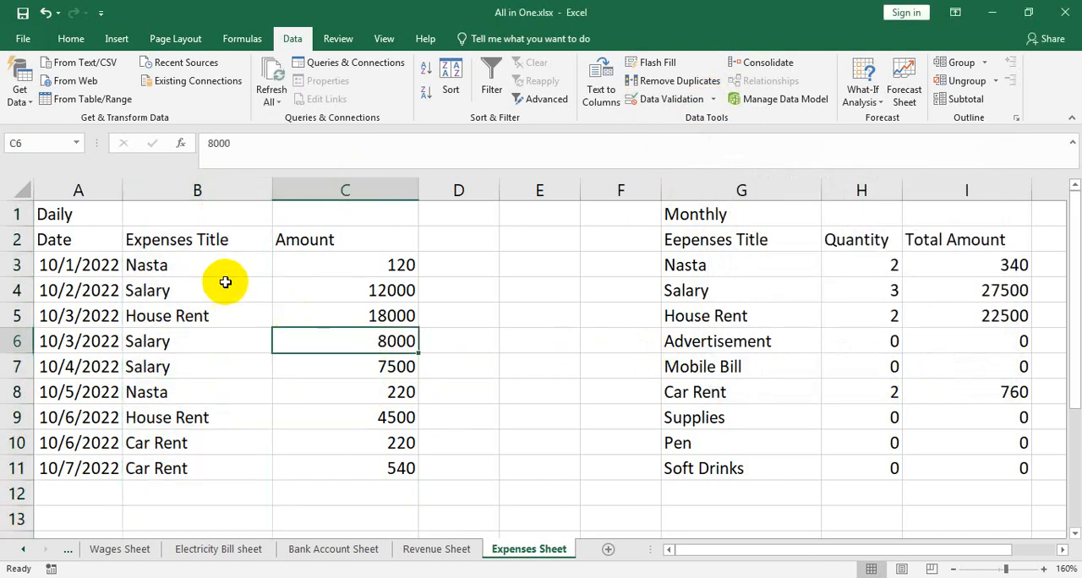
Start a new data validation rule for the whole of column B that allows a List
left_click_drag(723, 265, 735, 470)
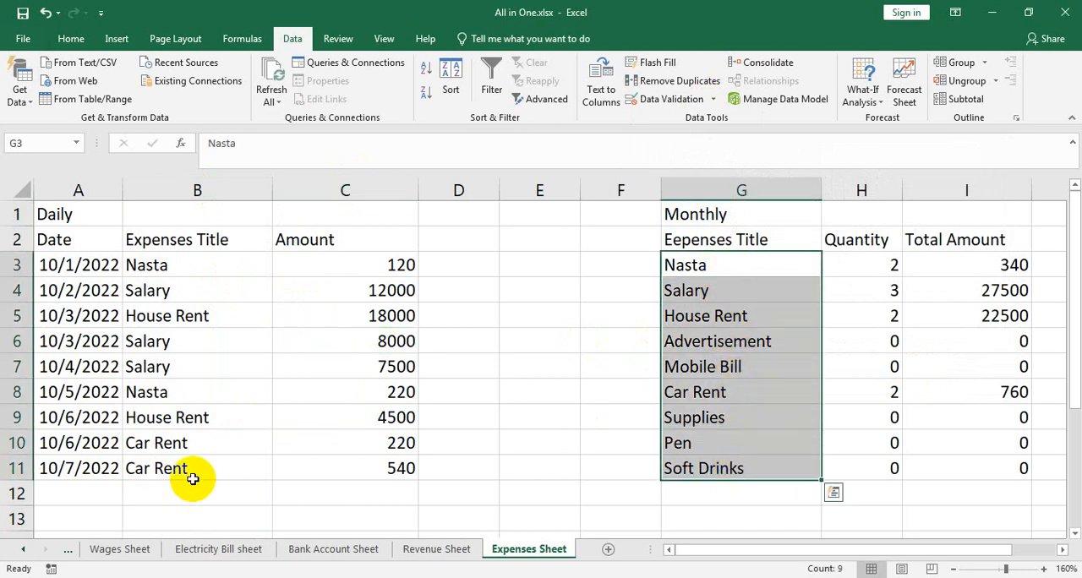
left_click(196, 188)
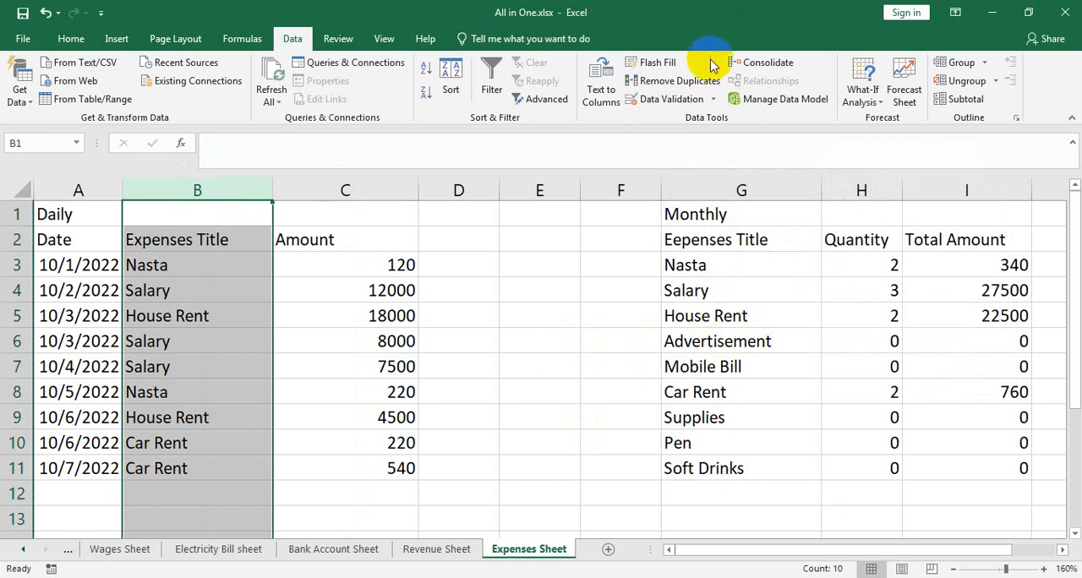
left_click(668, 99)
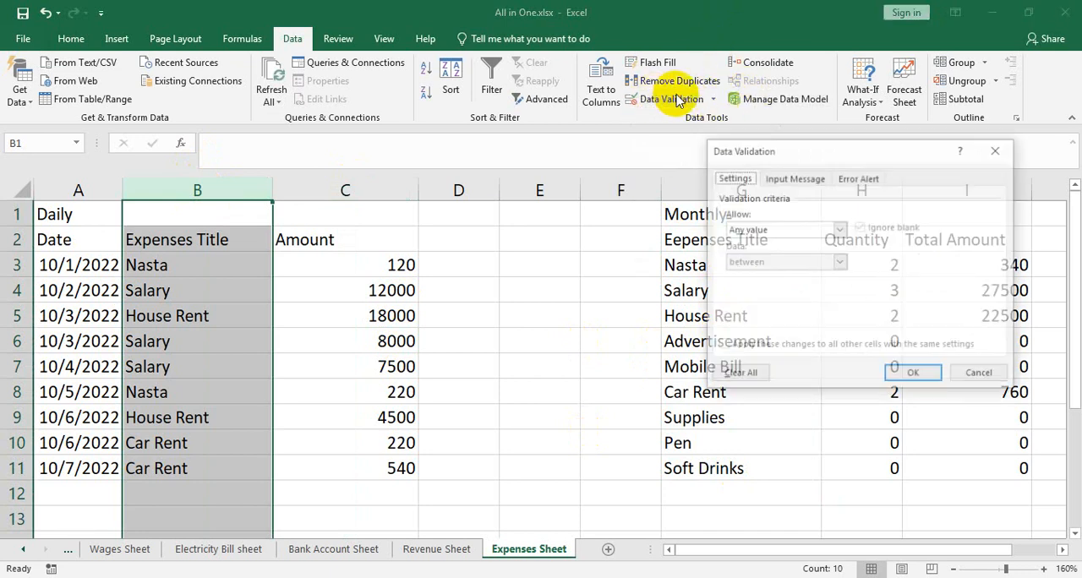
left_click(840, 229)
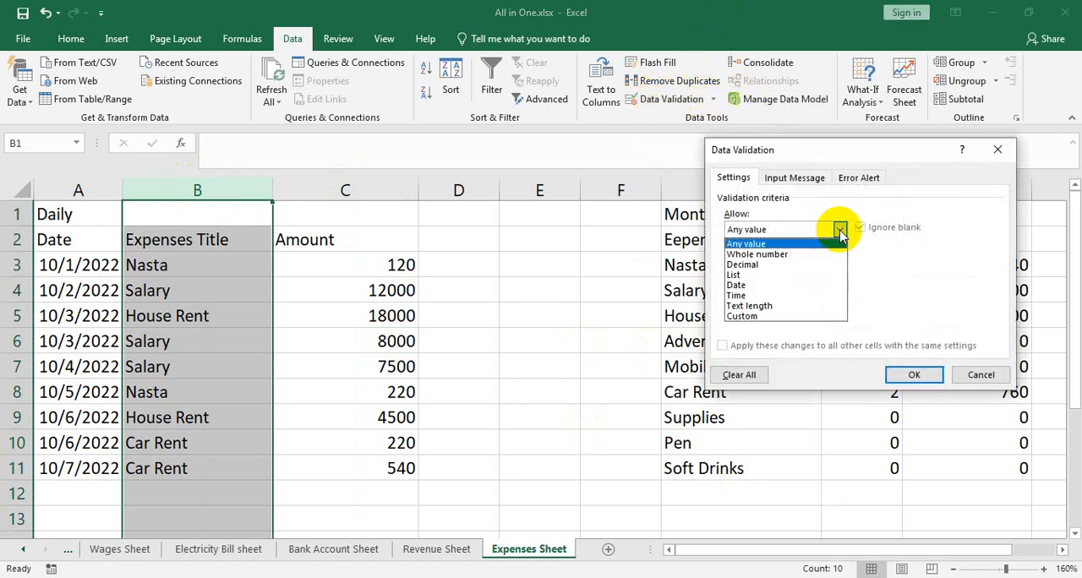
left_click(746, 275)
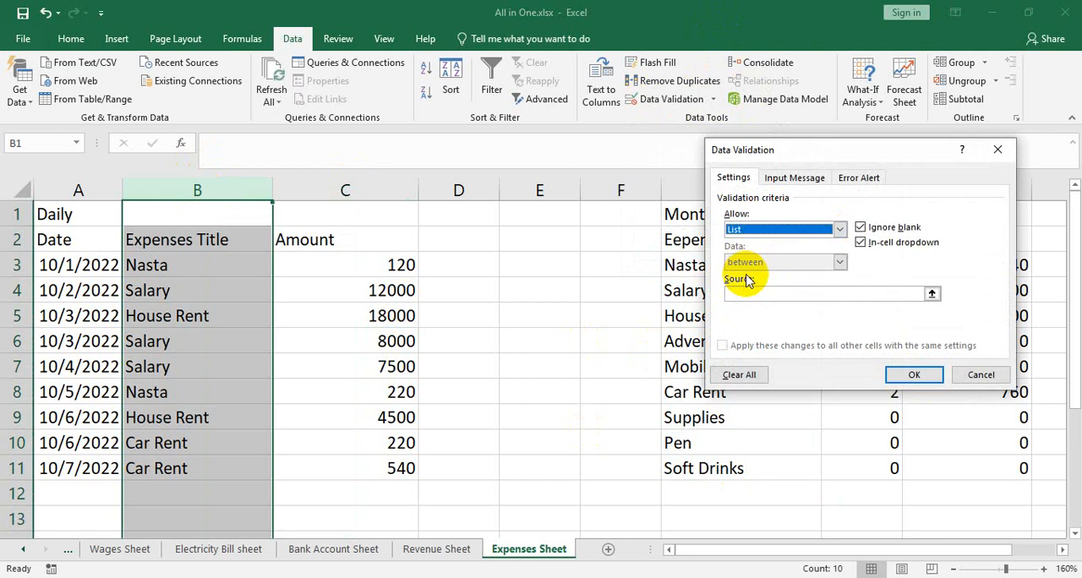
Set the list source to $G$3:$G$20, including spare rows below the monthly titles, and apply the validation
left_click(771, 292)
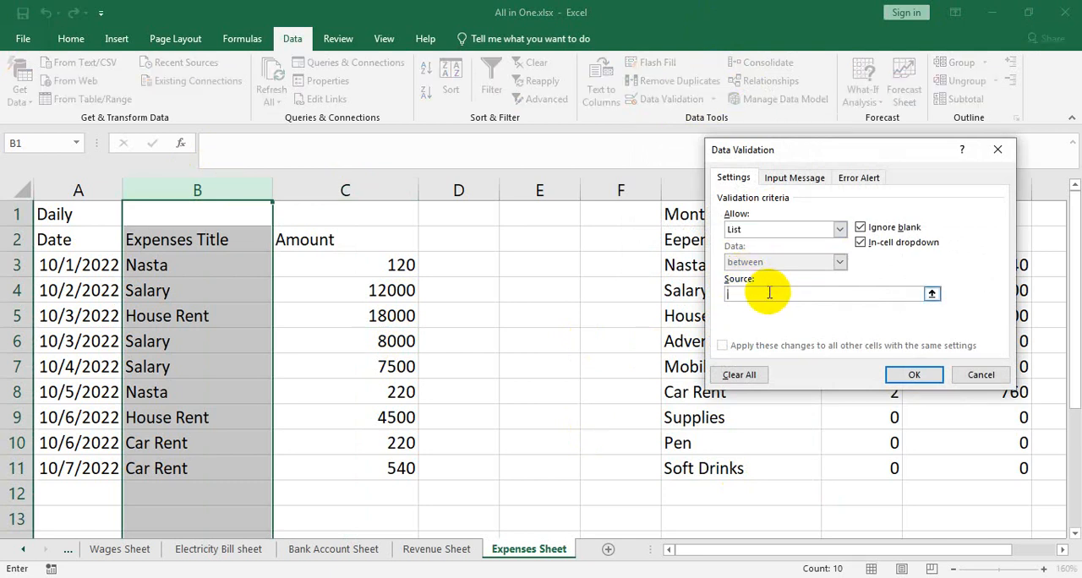
left_click(933, 293)
left_click_drag(741, 267, 755, 471)
scroll(802, 405, "down", 2)
left_click_drag(767, 314, 776, 348)
scroll(769, 349, "up", 2)
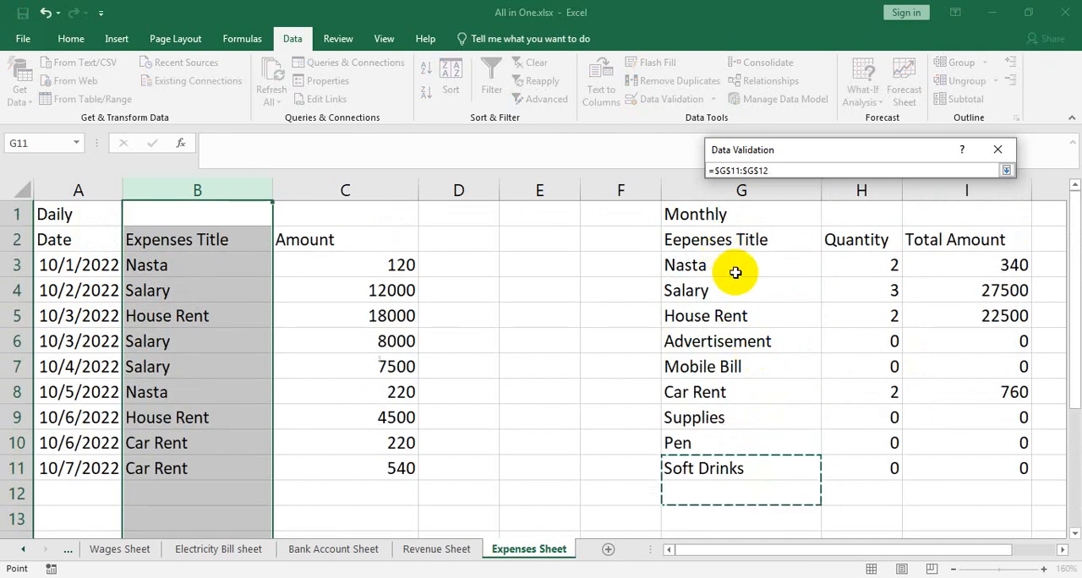
left_click_drag(737, 271, 783, 513)
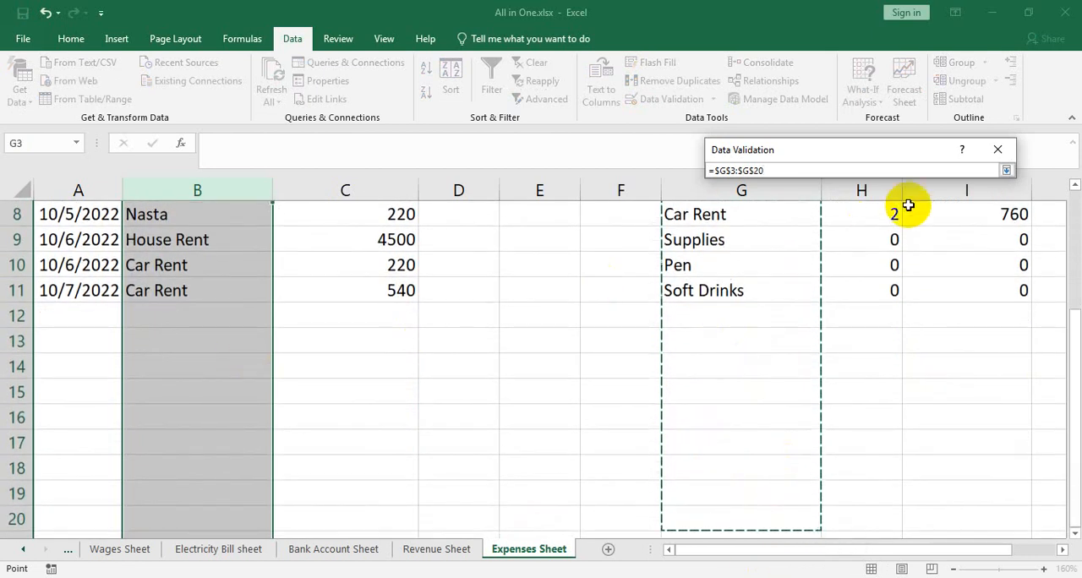
left_click(1008, 171)
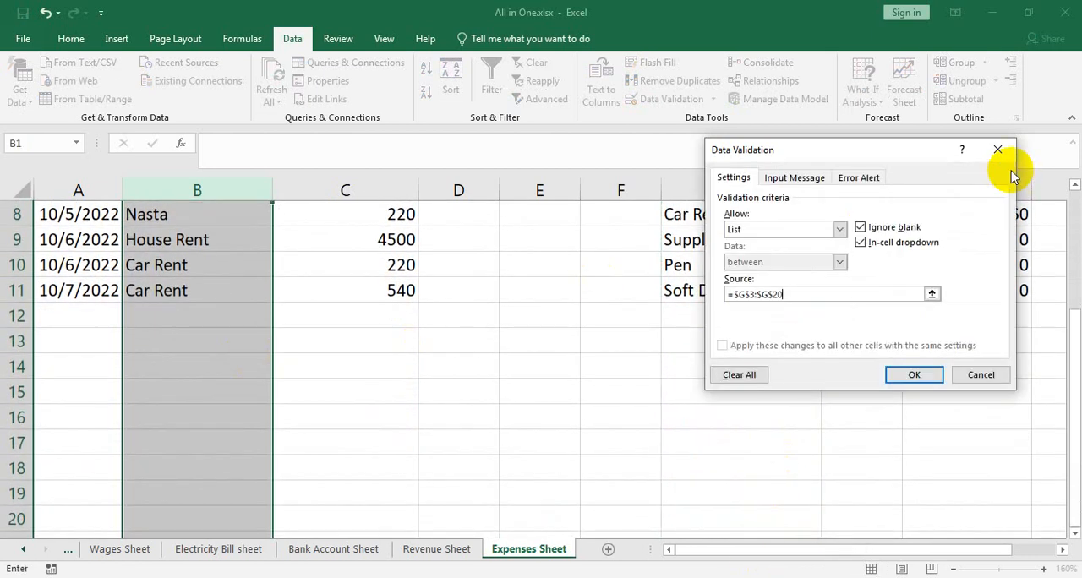
left_click(884, 372)
Add a daily record in row 12 with Nasta from the title dropdown, the amount 60 and the date filled down from A11
left_click(225, 314)
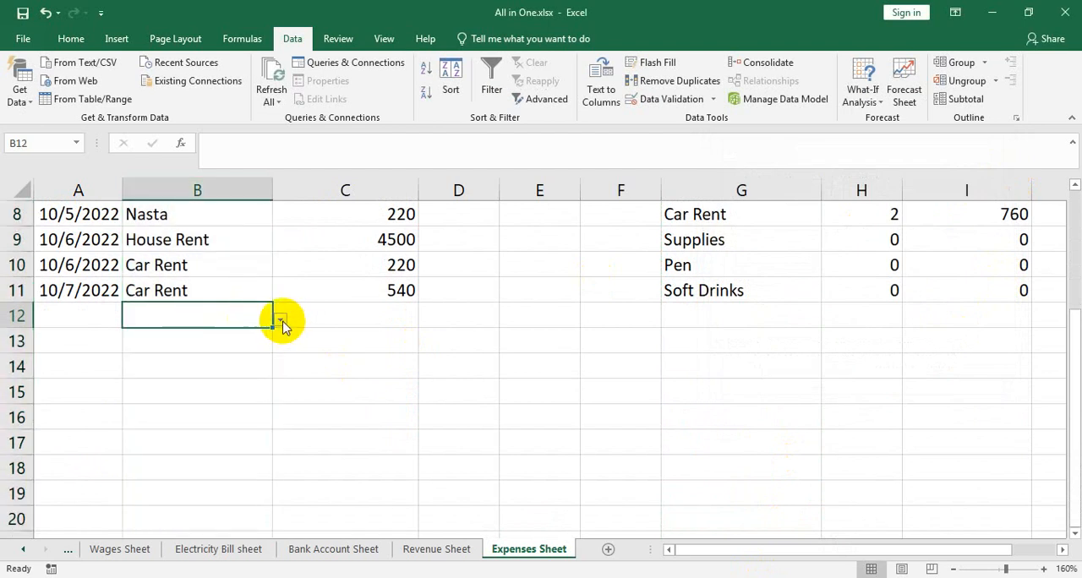
left_click(280, 320)
left_click(114, 338)
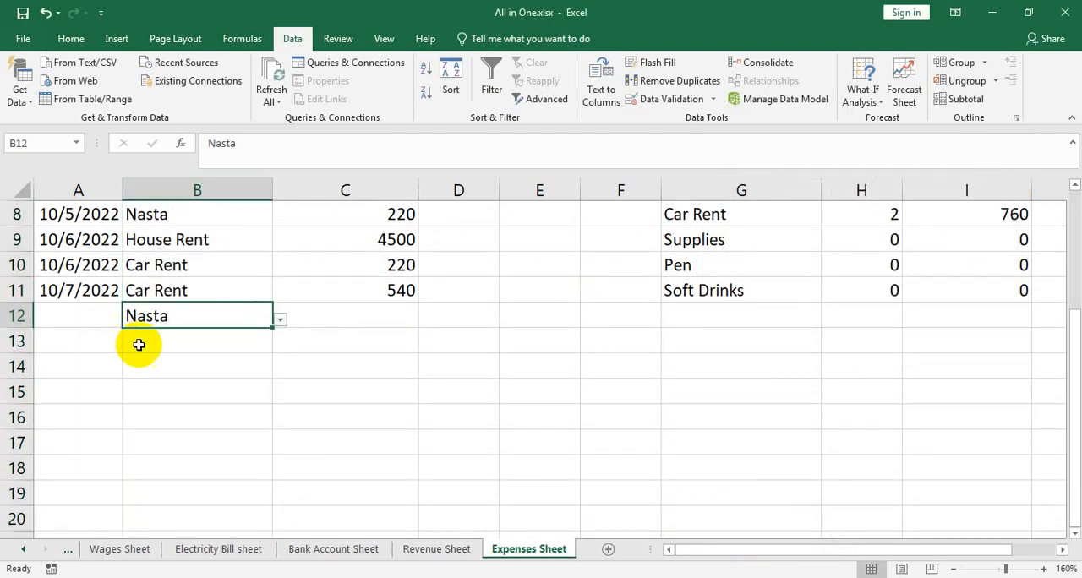
scroll(487, 406, "up", 3)
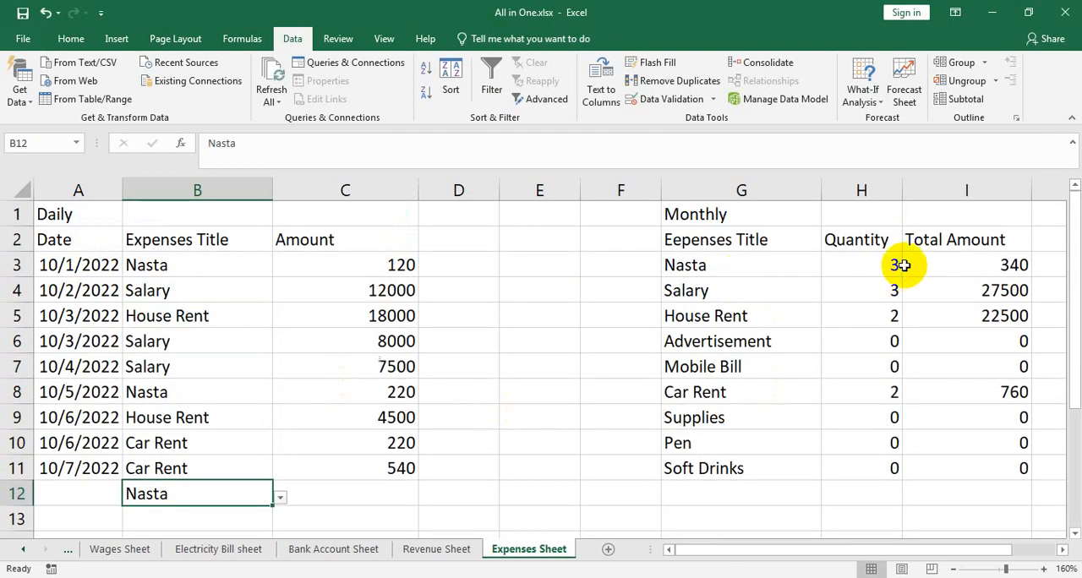
key("Return")
left_click(391, 490)
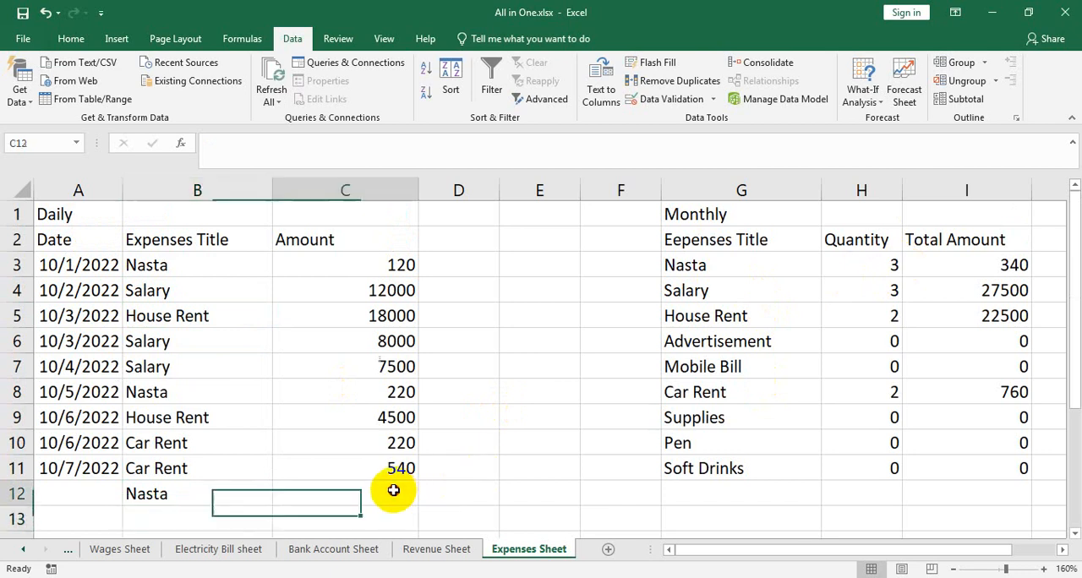
type("60")
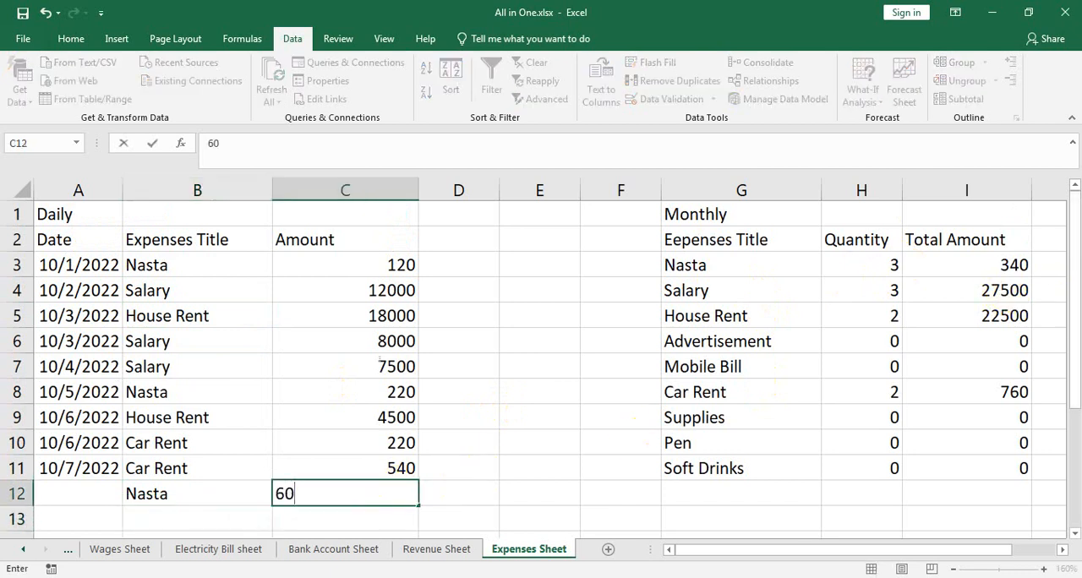
key("Return")
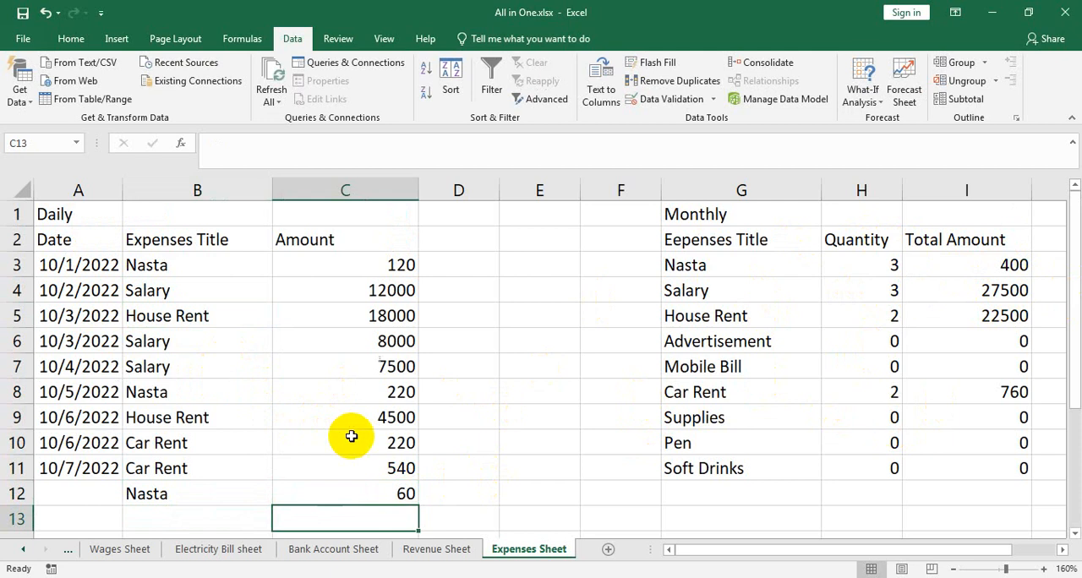
left_click(118, 471)
left_click_drag(121, 478, 116, 497)
Insert a blank sheet row above the Daily and Monthly headings in row 1
left_click(533, 213)
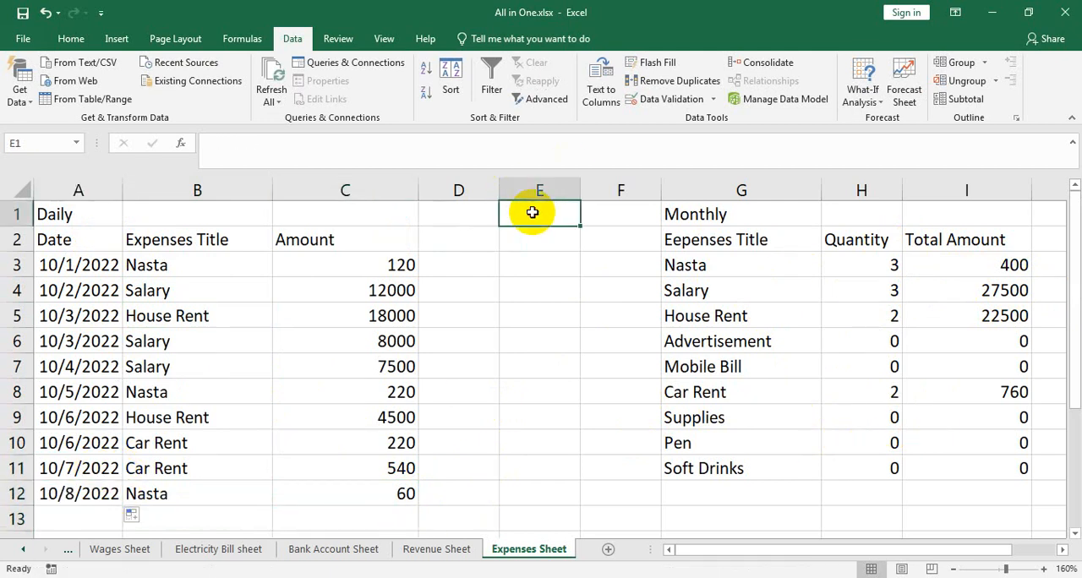
left_click(84, 40)
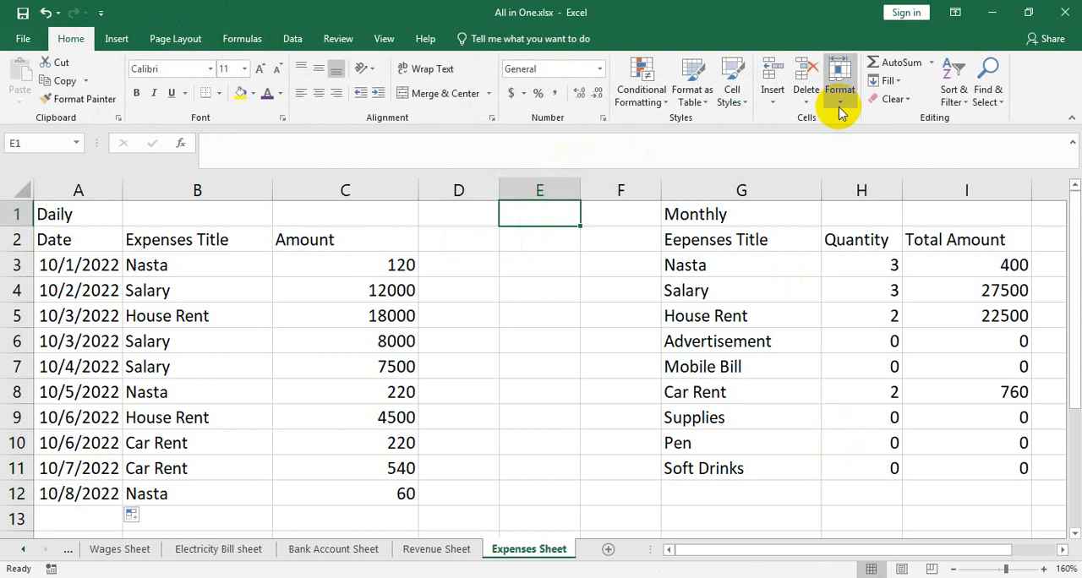
left_click(772, 99)
left_click(825, 144)
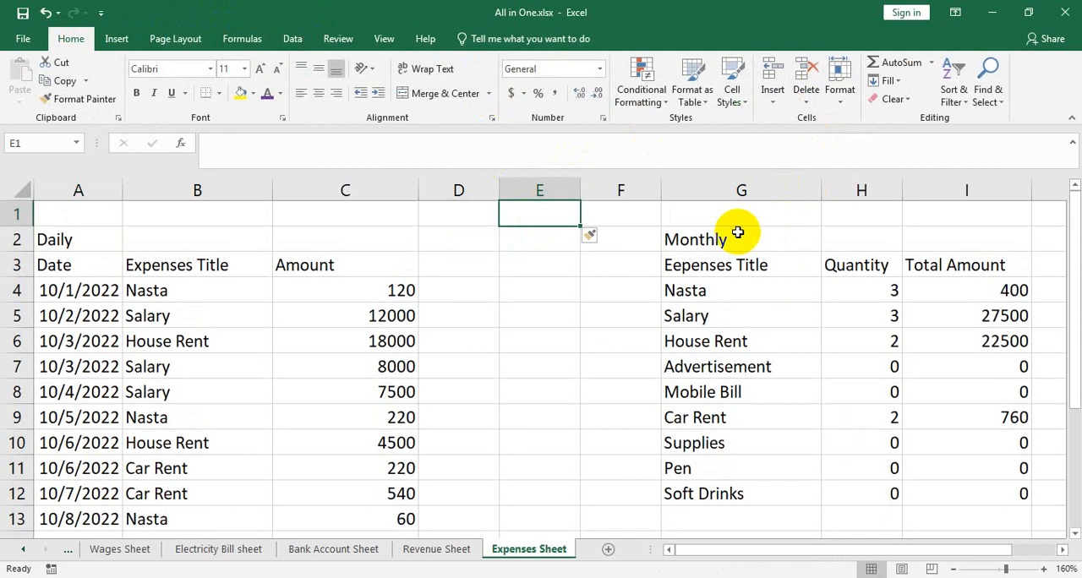
Examine the COUNTIF formula in the Nasta quantity cell H4 and leave it as it is
left_click_drag(988, 213, 108, 204)
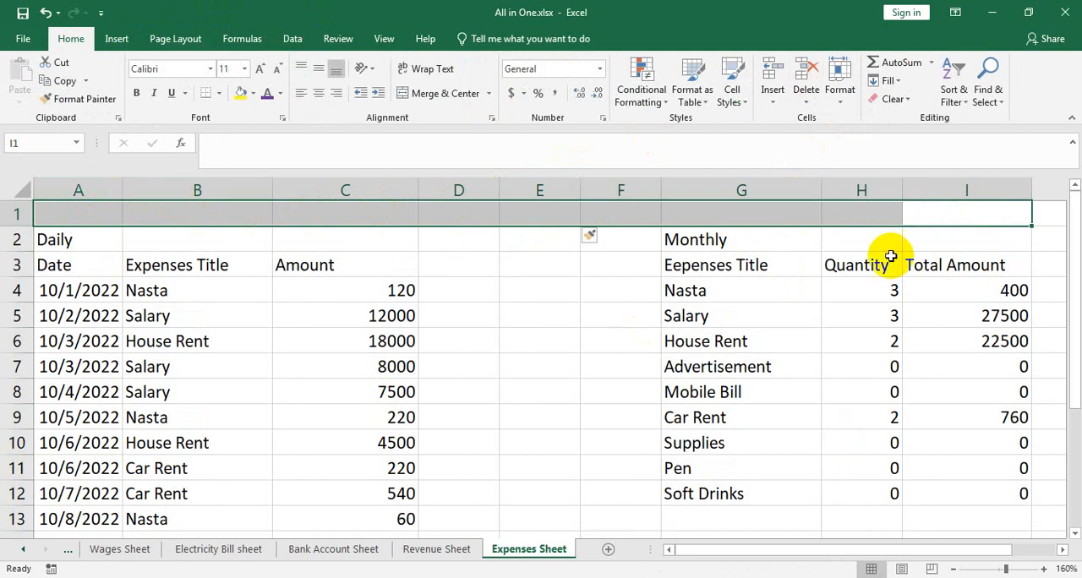
left_click(876, 287)
double_click(875, 288)
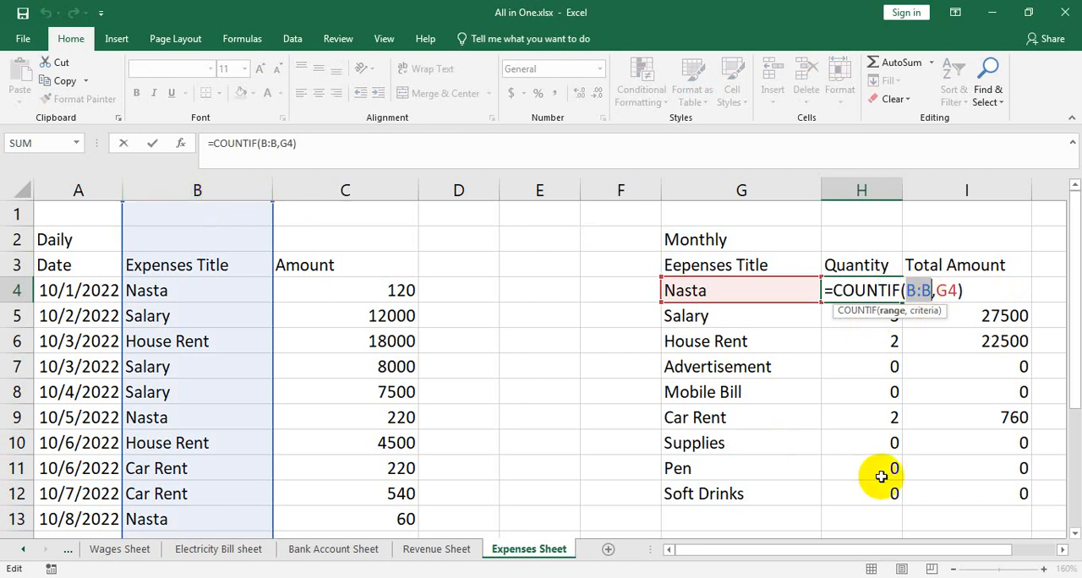
key("Return")
Merge and center cells A1 to I1 and enter the title "Expenses Sheet 2022"
left_click_drag(1033, 228, 68, 213)
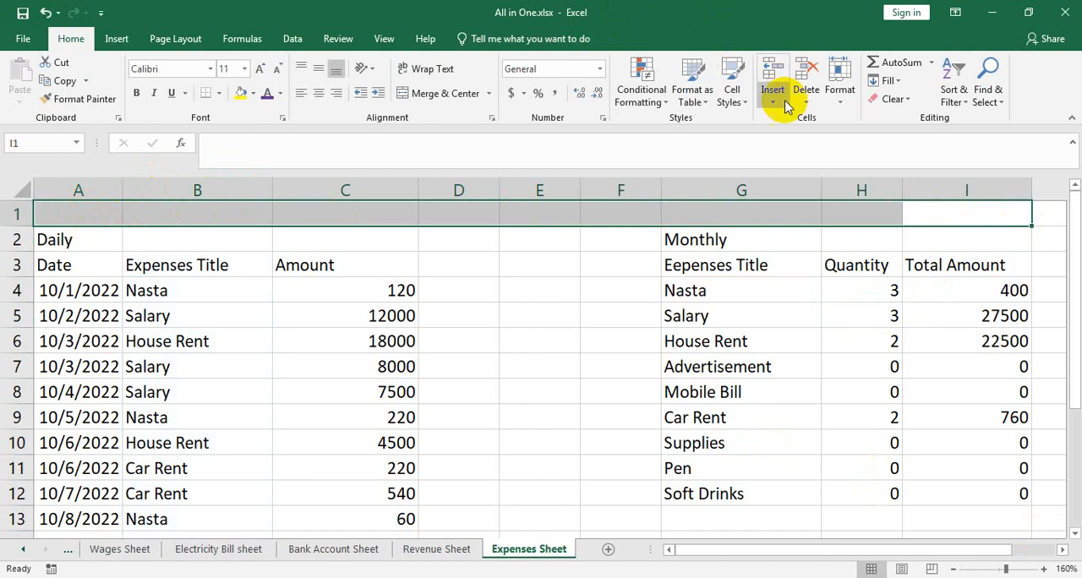
left_click(445, 94)
type("Expenses Sheet 2022")
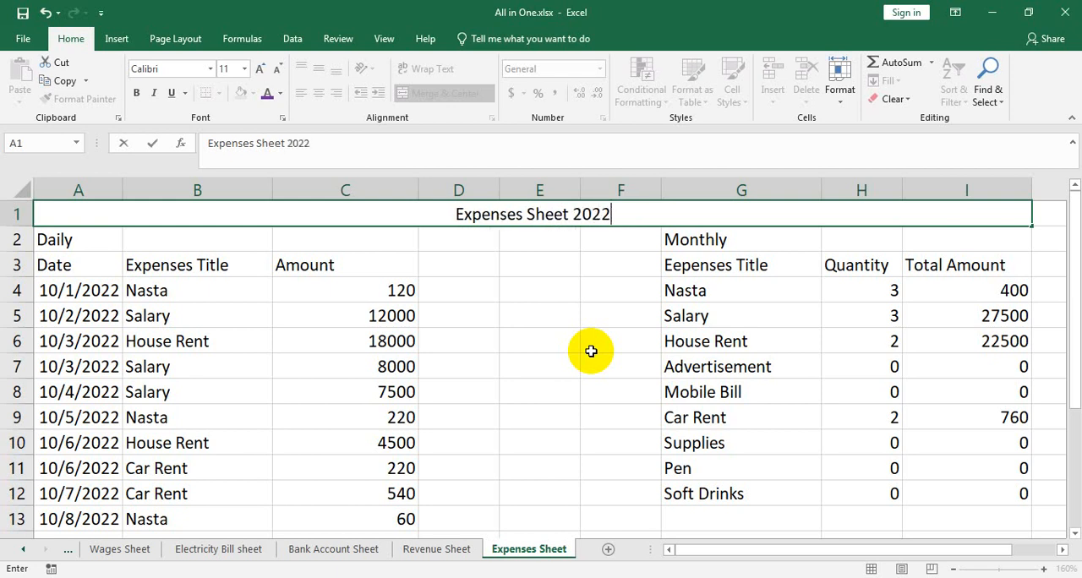
key("Return")
scroll(640, 252, "down", 1)
scroll(573, 220, "up", 1)
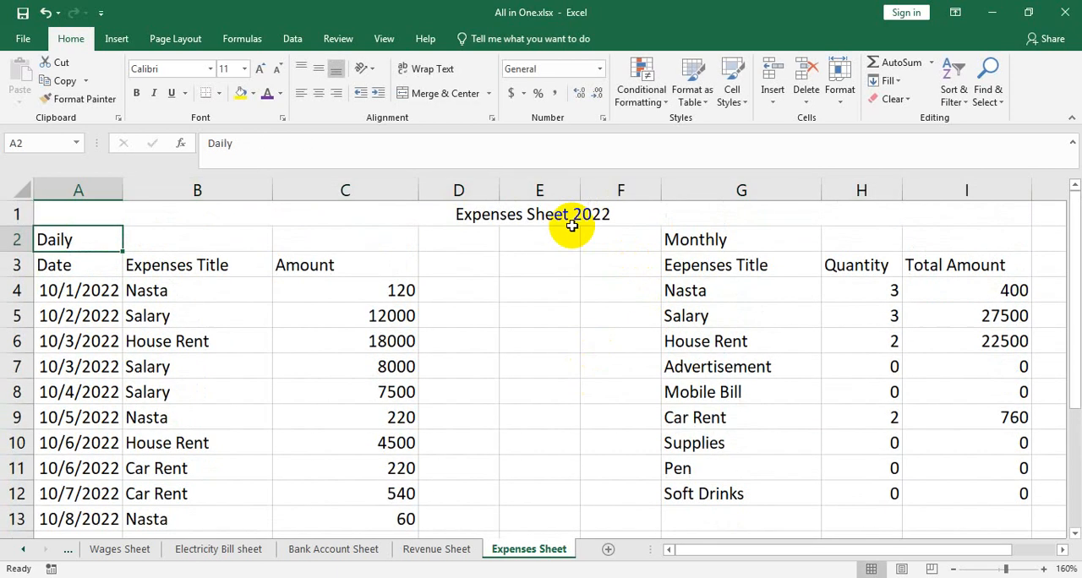
Make the merged row 1 title bold and add "Sarwar Store" as a second line inside the same cell
left_click(571, 218)
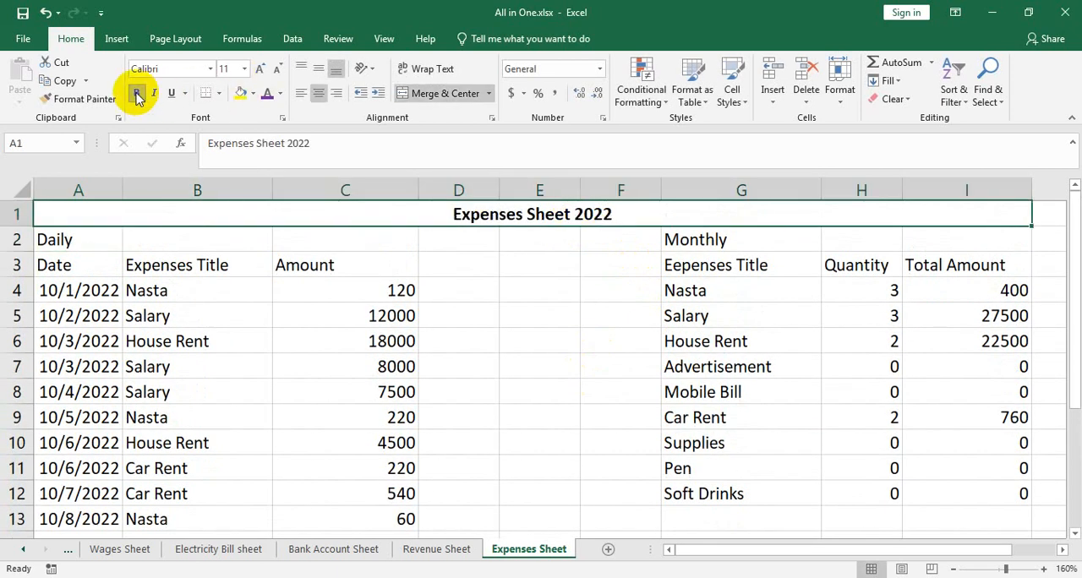
double_click(628, 216)
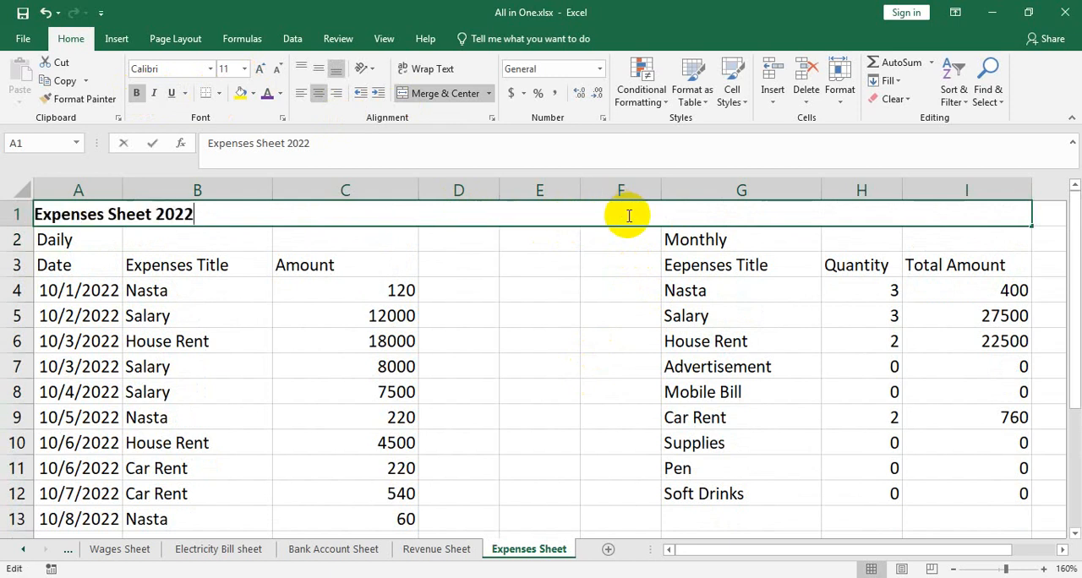
key("alt+Return")
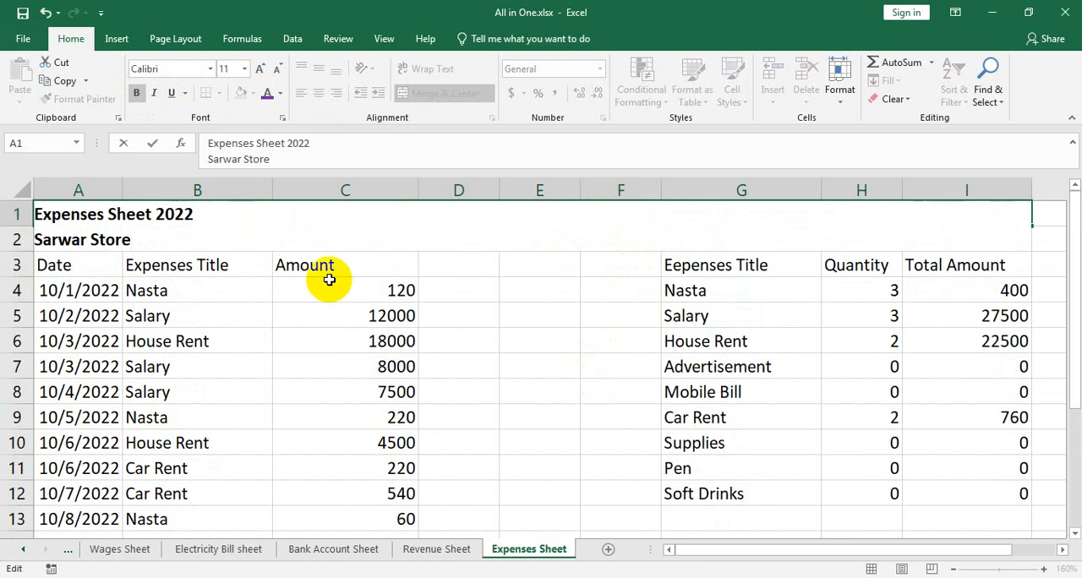
left_click_drag(159, 236, 12, 280)
left_click(527, 358)
Middle-align the two-line title vertically and enlarge the font of only its "Sarwar Store" line
left_click(550, 222)
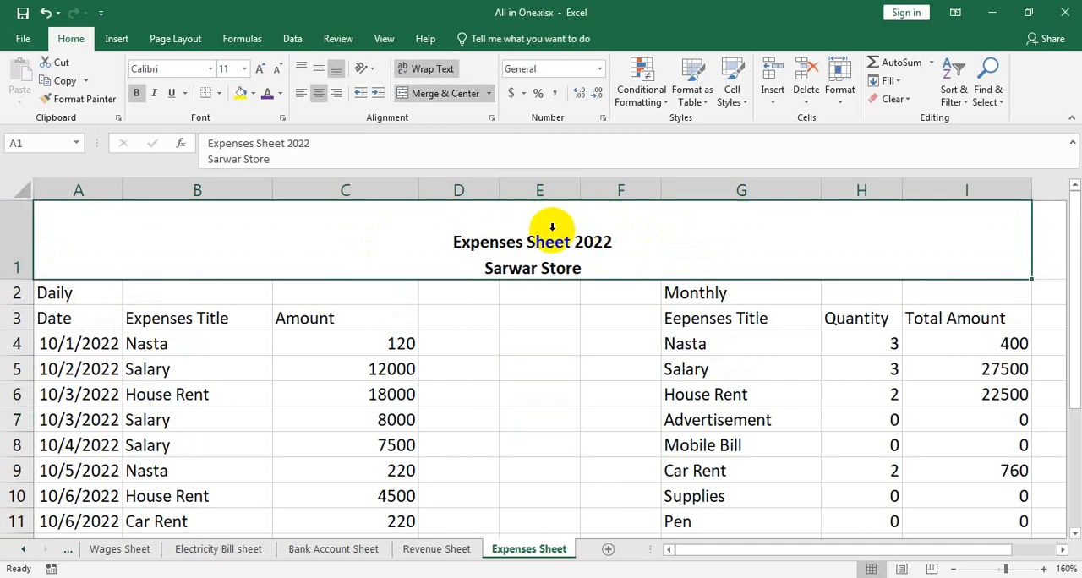
left_click(319, 68)
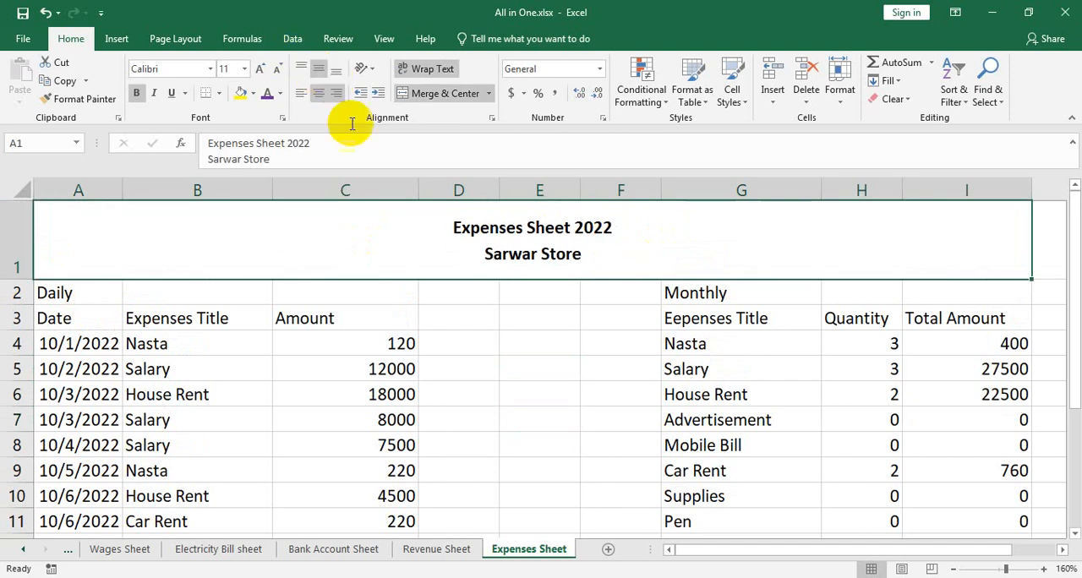
double_click(592, 257)
left_click_drag(140, 257, 9, 254)
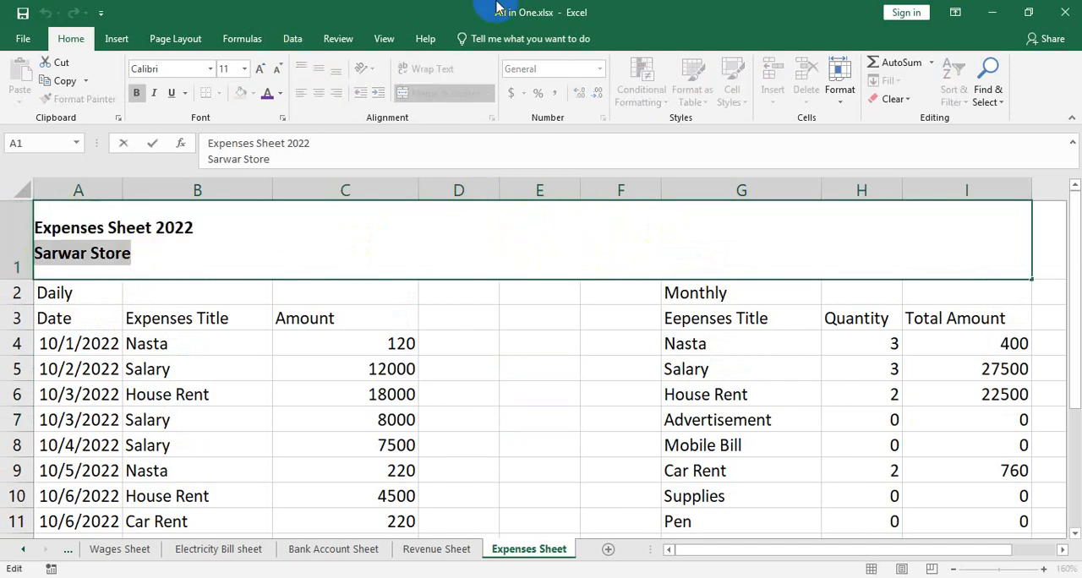
left_click(260, 67)
left_click(260, 67)
left_click(580, 426)
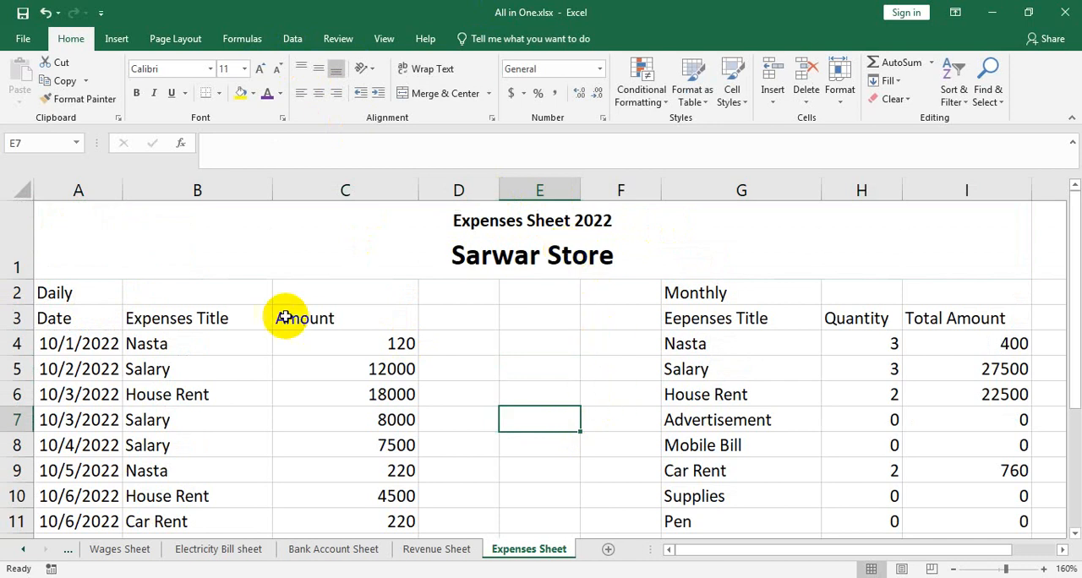
Merge and center A2 to C2 with middle vertical alignment and change the heading to "Daily Expenses"
left_click_drag(280, 290, 85, 290)
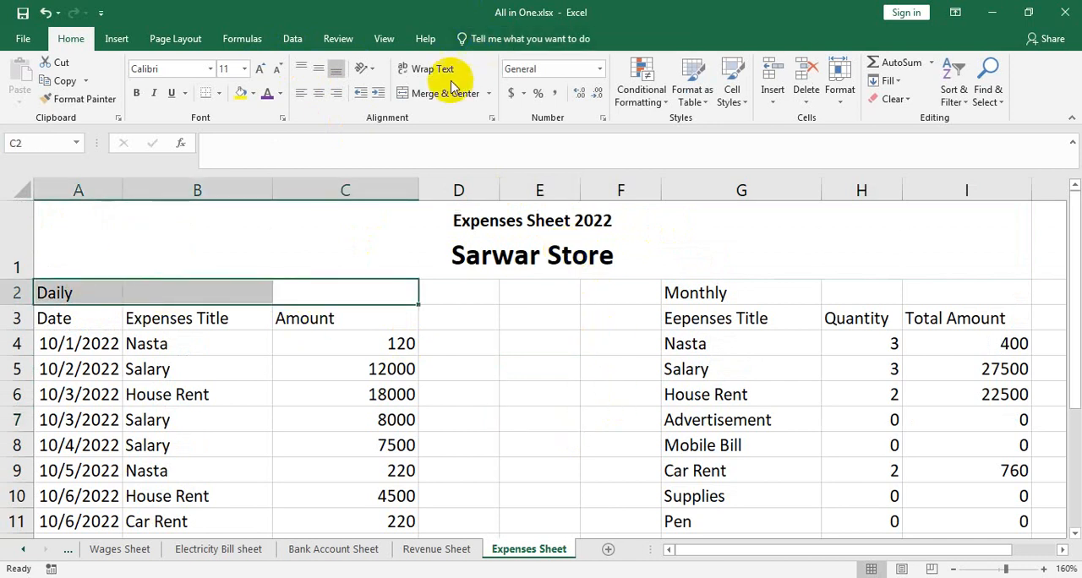
left_click(448, 91)
left_click(320, 69)
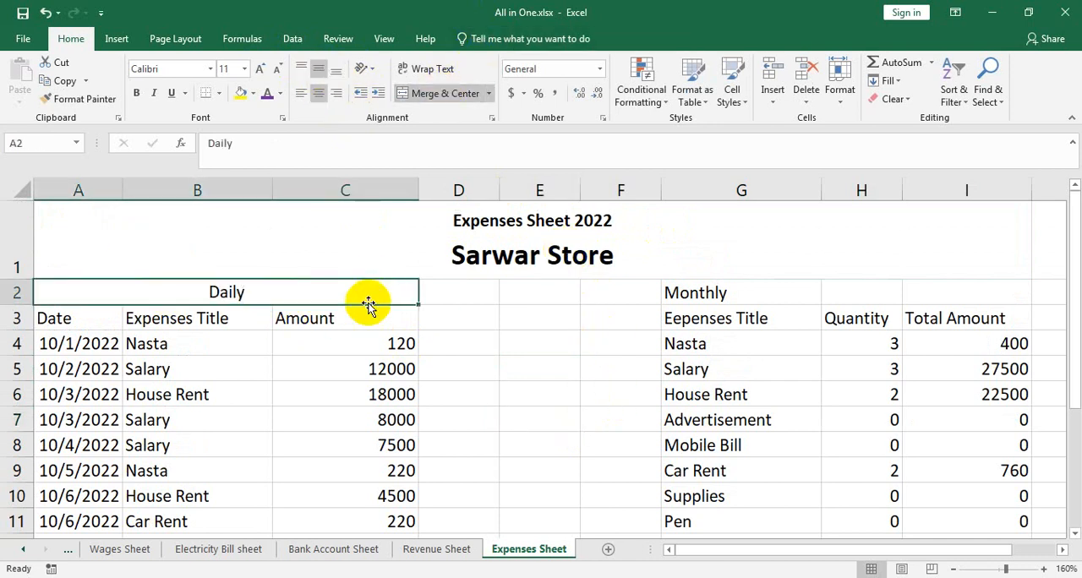
double_click(337, 291)
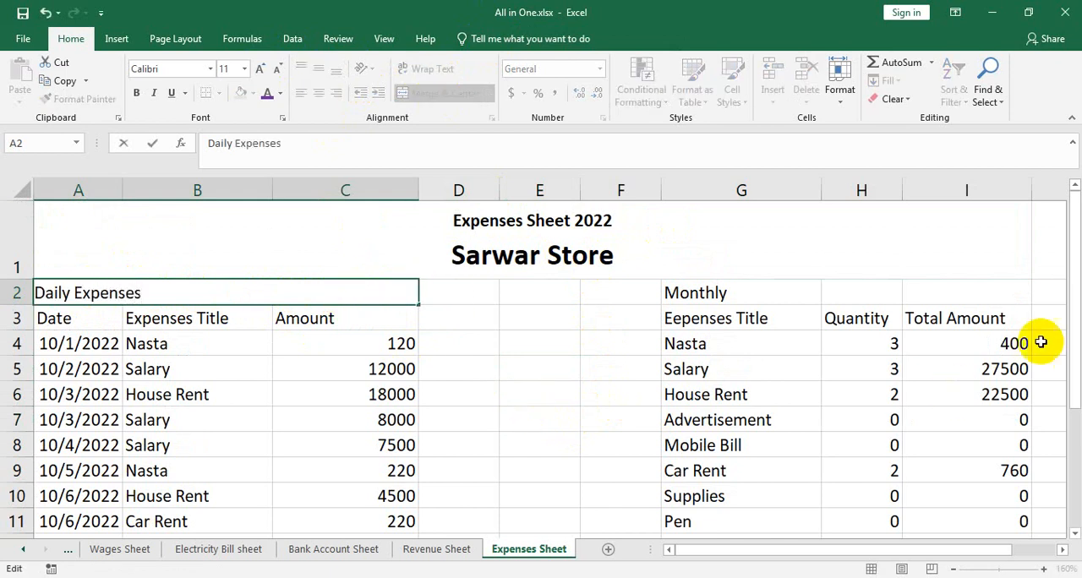
left_click(836, 295)
Merge and center G2 to I2 and change the heading to "Monthly Expenses"
left_click_drag(949, 290, 715, 292)
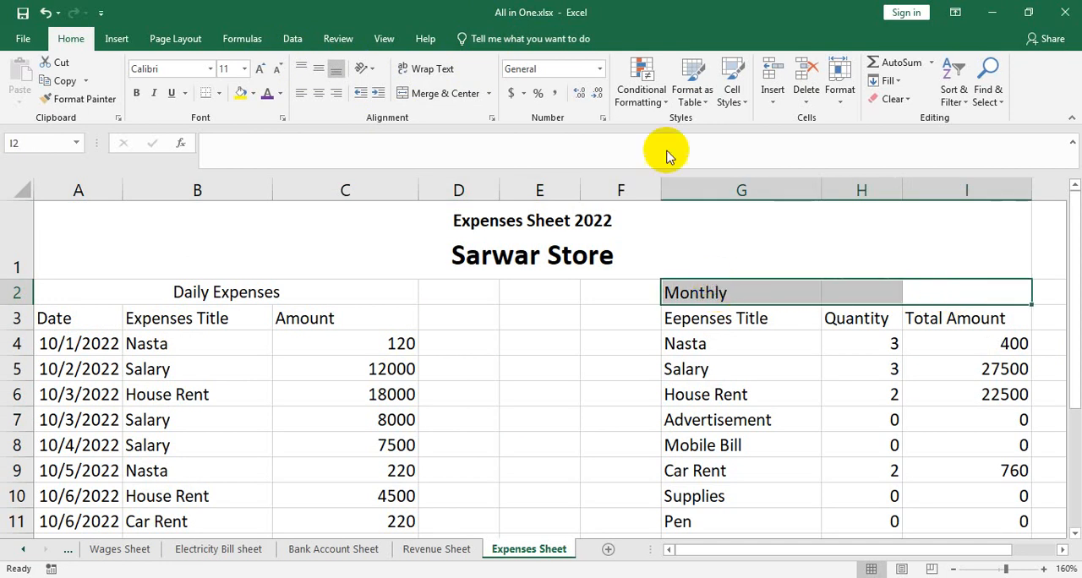
left_click(434, 93)
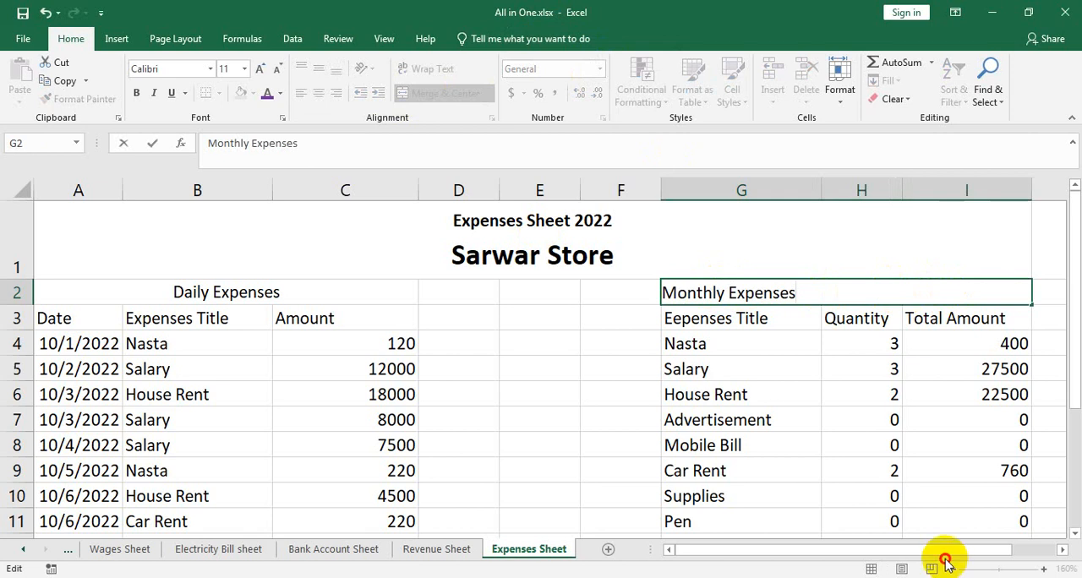
left_click(897, 345)
Make the headings across A2 to I2 bold and fill the whole row range with gray
left_click_drag(871, 288, 250, 290)
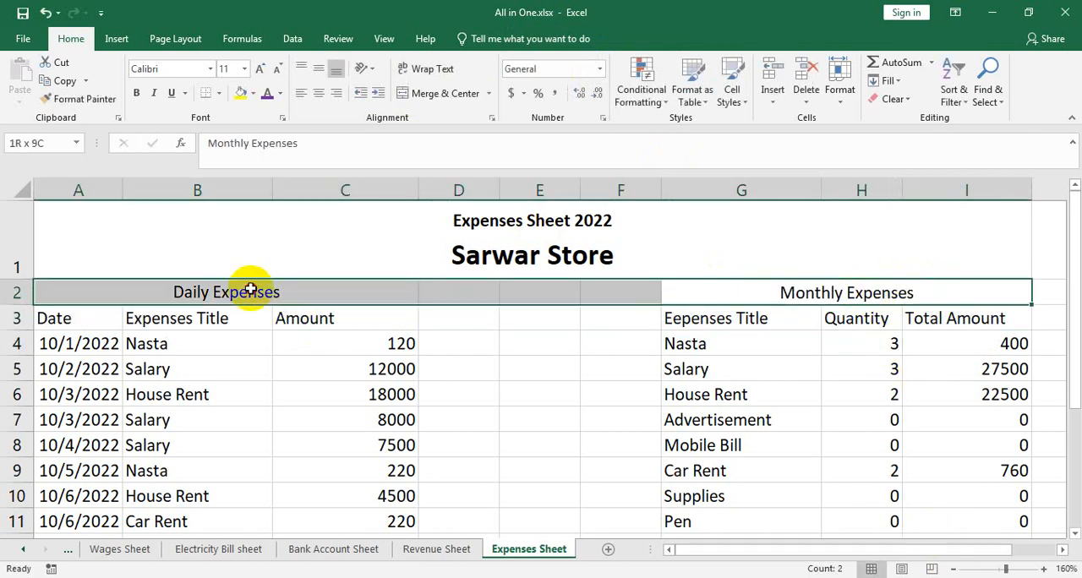
left_click(136, 93)
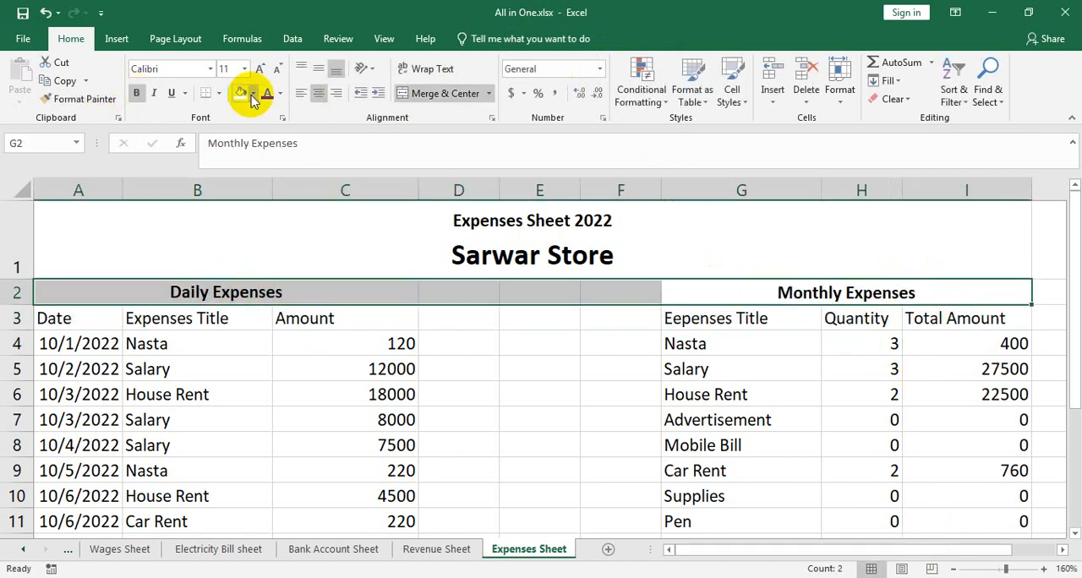
left_click(252, 95)
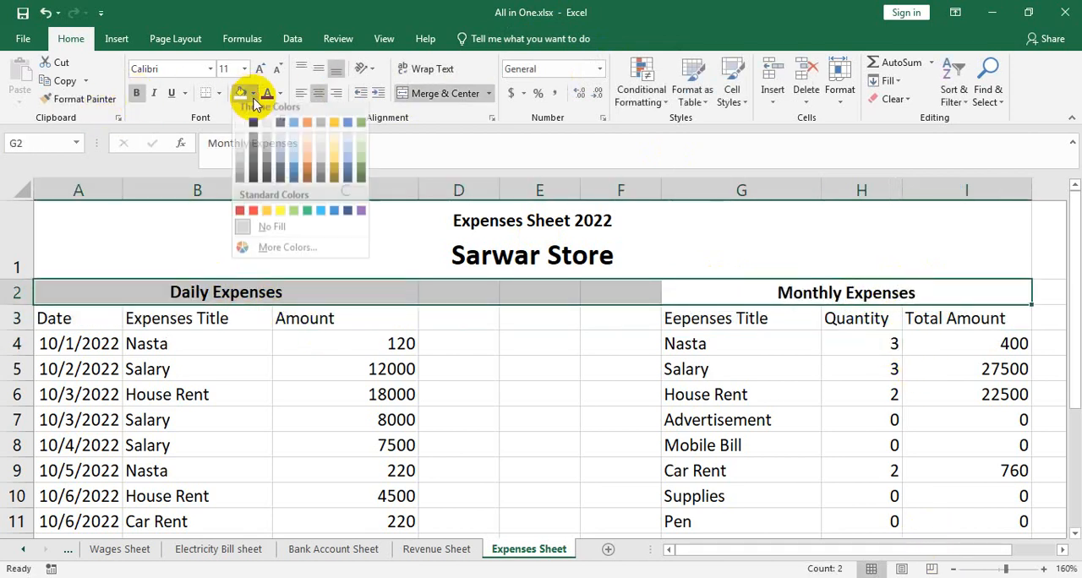
left_click(315, 162)
left_click(602, 375)
Turn column E into a thin divider by narrowing it and filling E3 to E13 with purple
scroll(602, 375, "down", 2, "ctrl")
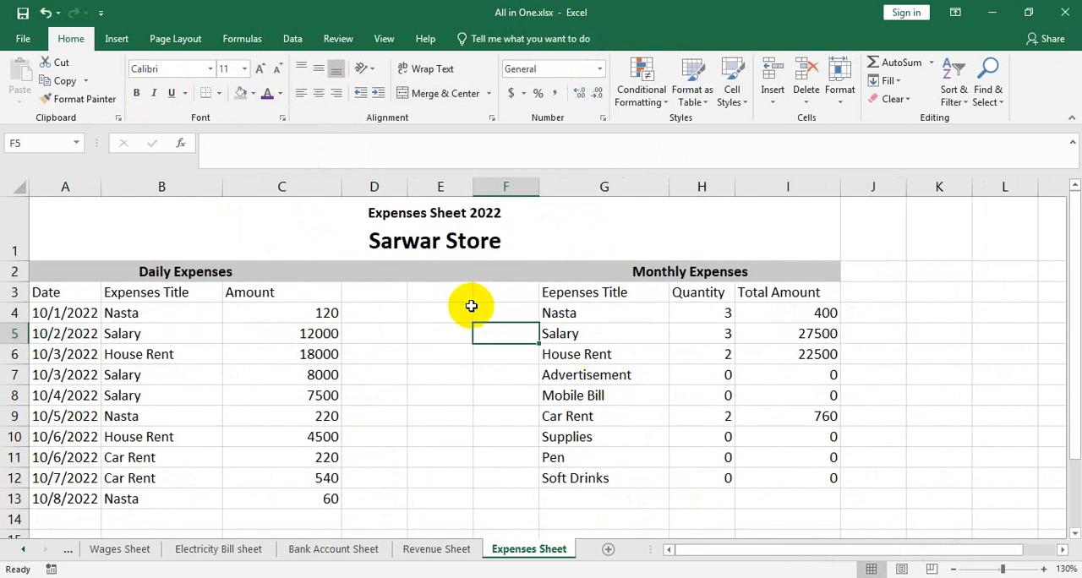
left_click_drag(474, 193, 430, 189)
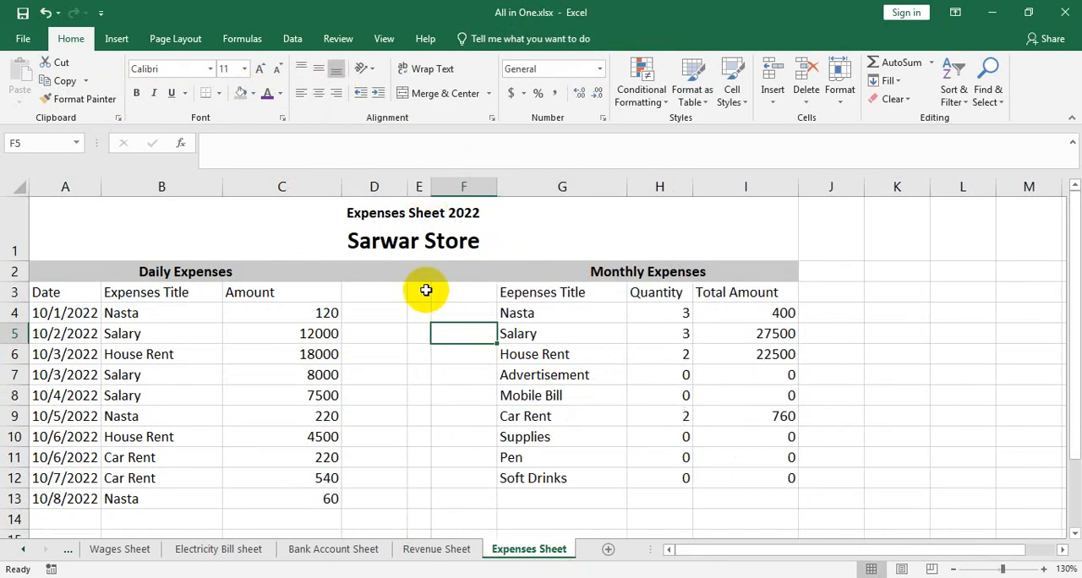
left_click_drag(426, 289, 419, 494)
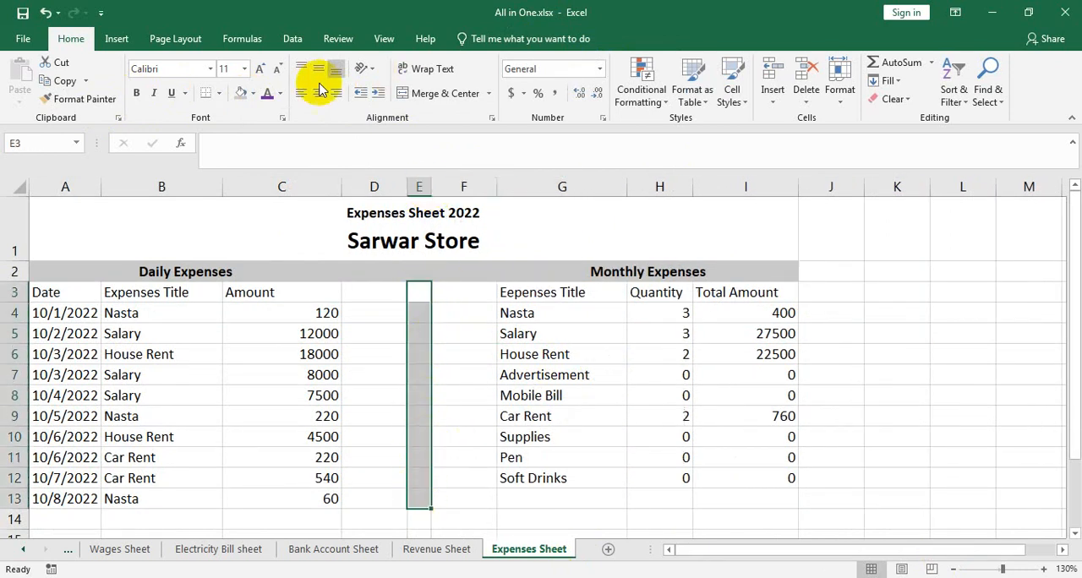
left_click(252, 93)
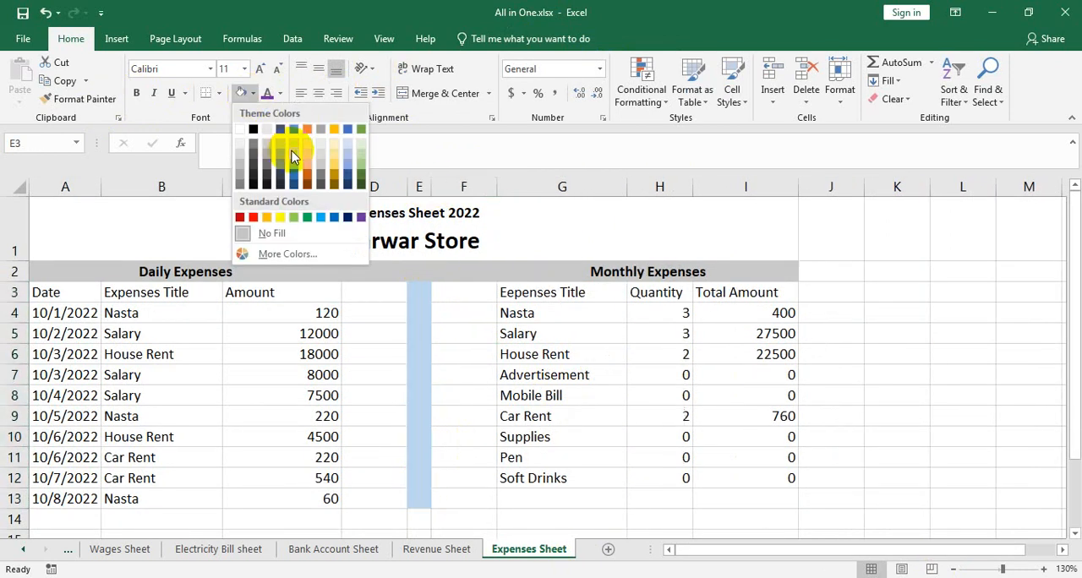
left_click(362, 217)
left_click_drag(431, 186, 419, 186)
left_click(831, 375)
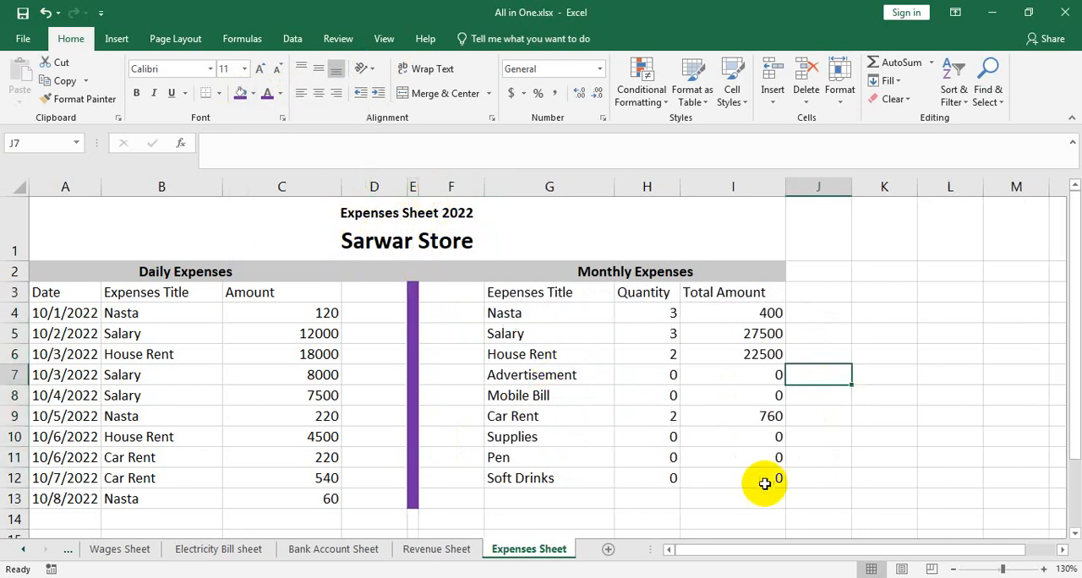
Apply all borders to the whole sheet range A1 to I13
left_click_drag(752, 495, 97, 209)
left_click(218, 93)
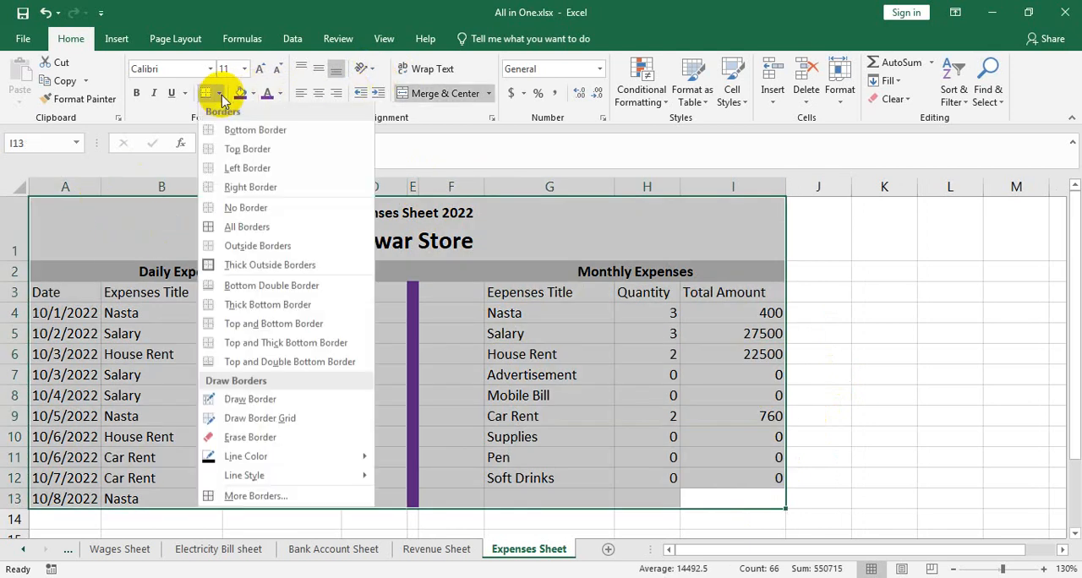
left_click(264, 225)
left_click(856, 352)
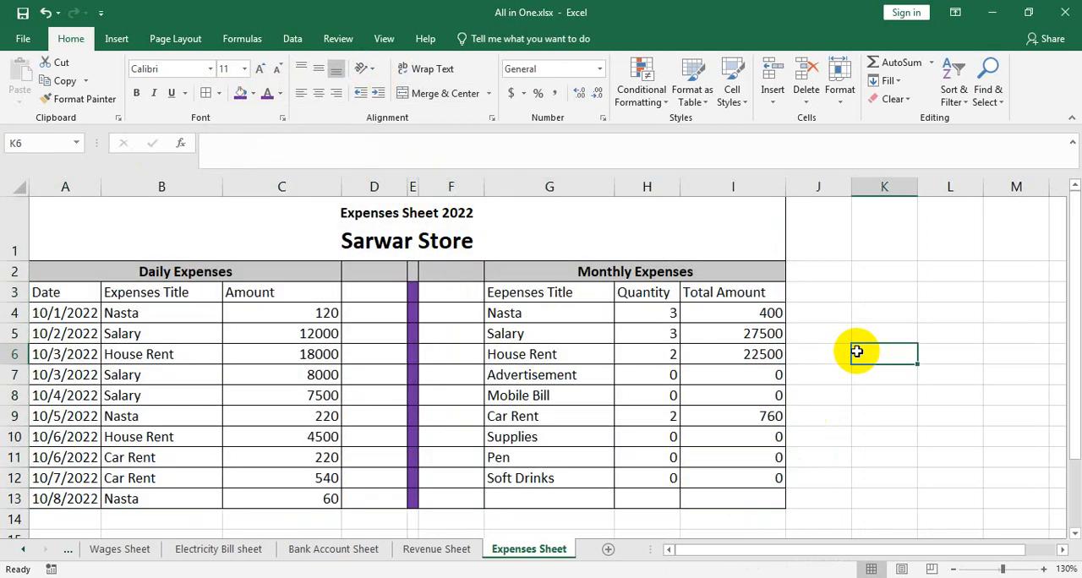
Format the daily amounts in C4 to C13 as Accounting with 0 decimal places and the Bangla (Bangladesh) currency symbol
left_click_drag(312, 313, 305, 499)
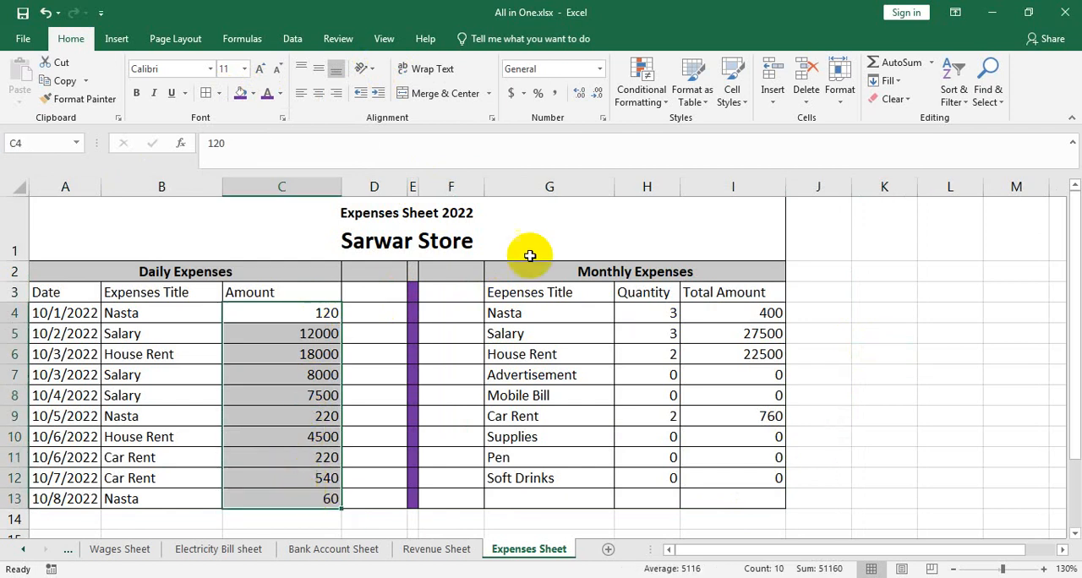
left_click(523, 96)
left_click(555, 209)
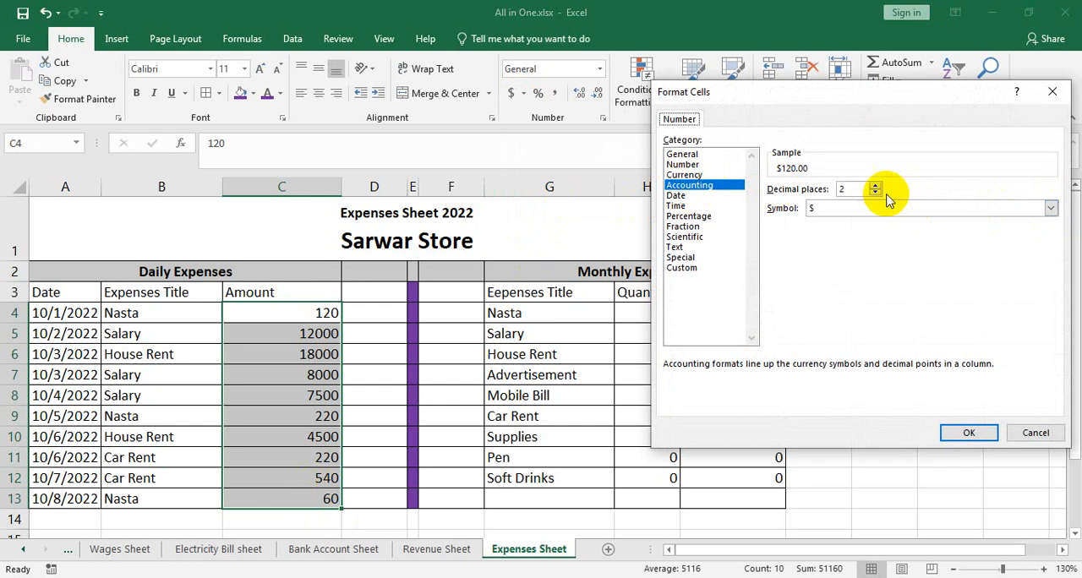
left_click(1049, 208)
scroll(937, 279, "down", 5)
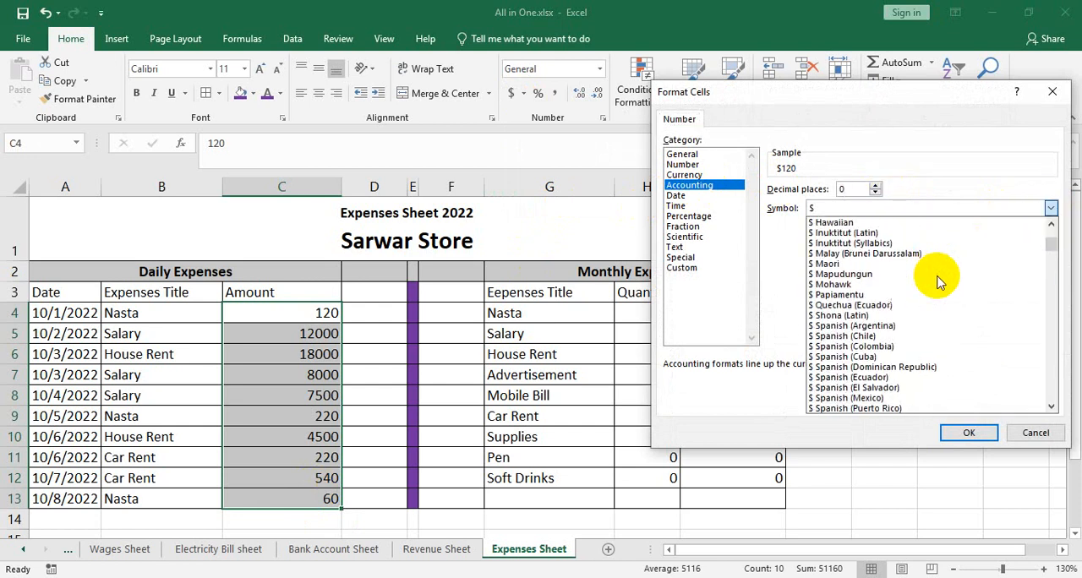
scroll(937, 282, "down", 10)
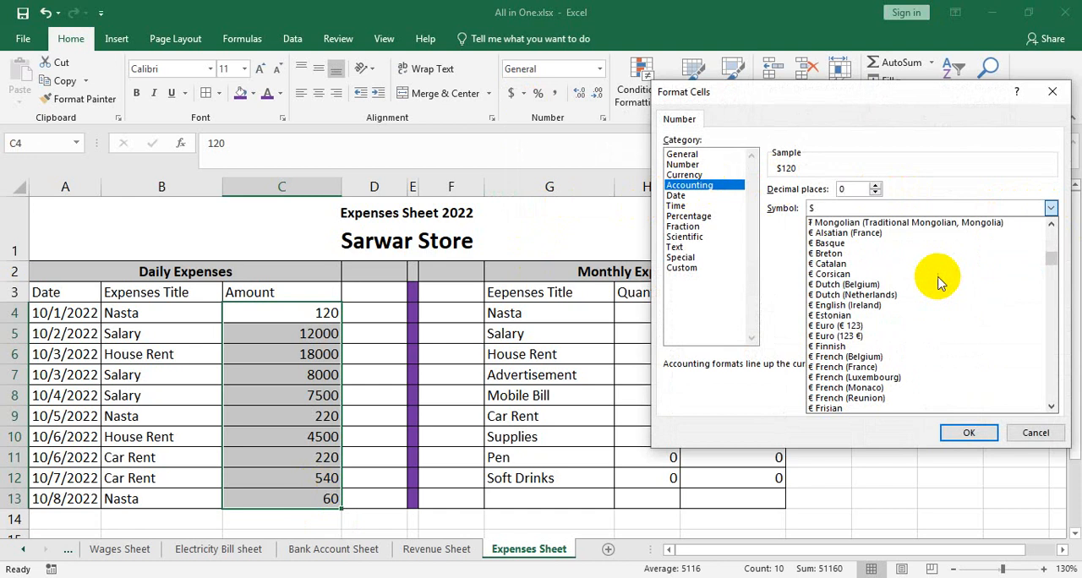
scroll(939, 283, "down", 12)
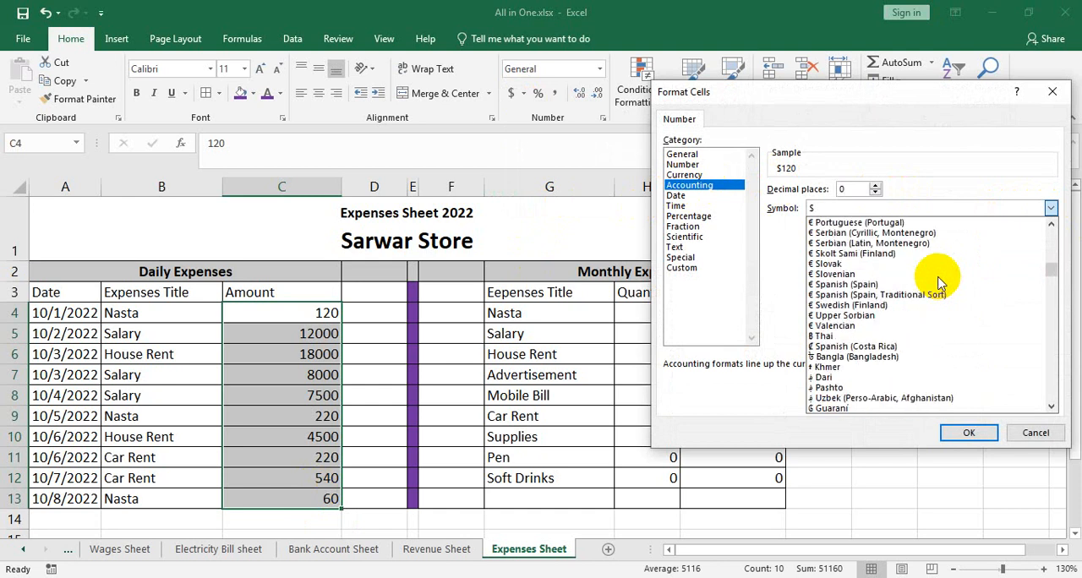
scroll(936, 280, "down", 2)
left_click(926, 273)
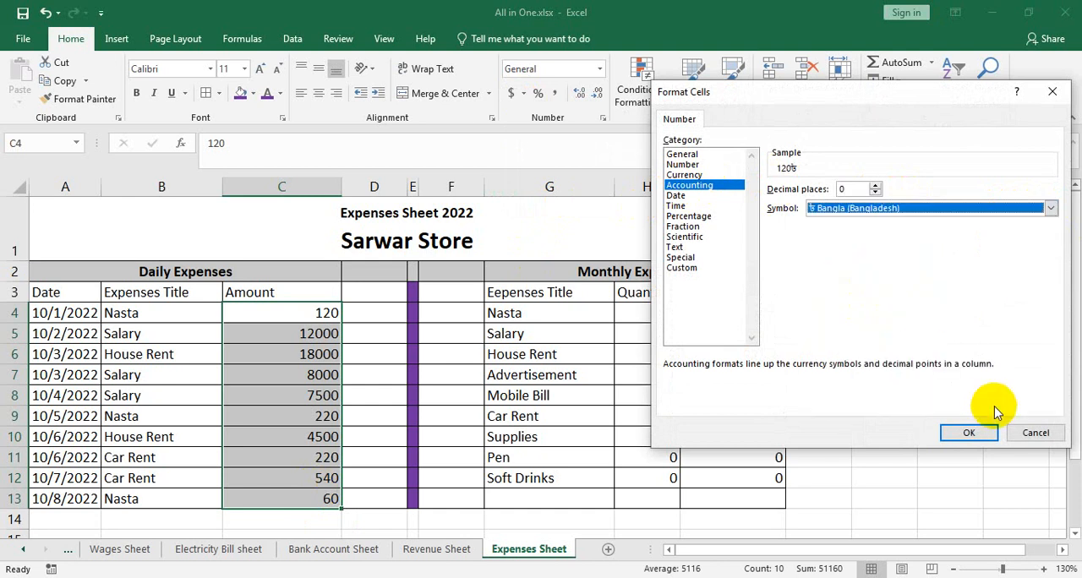
left_click(979, 432)
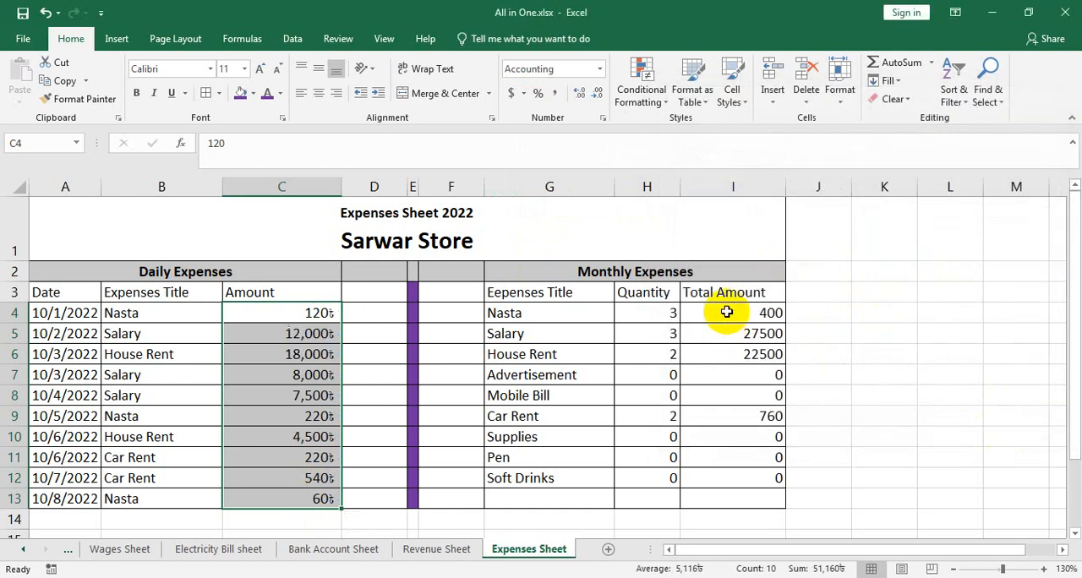
Format the monthly total amounts in I4 to I13 as Accounting with 0 decimal places and the Bangla (Bangladesh) currency symbol
left_click_drag(723, 311, 751, 494)
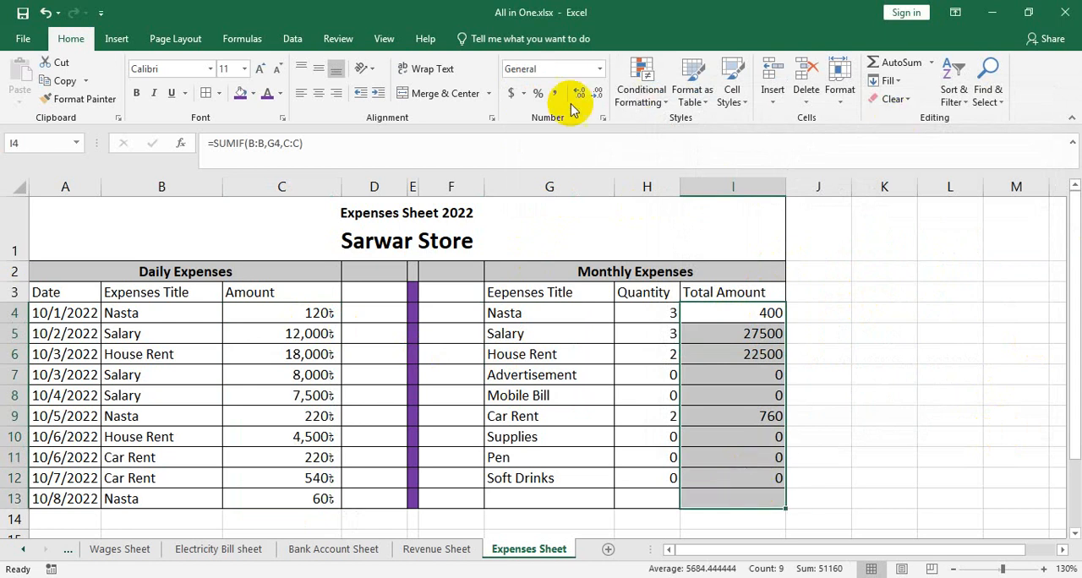
left_click(525, 95)
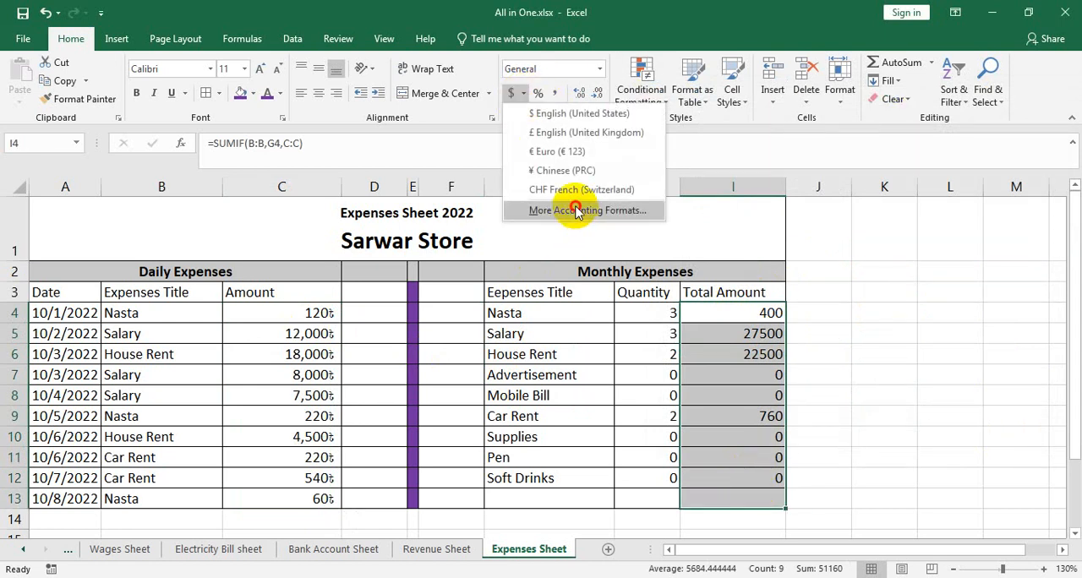
left_click(580, 210)
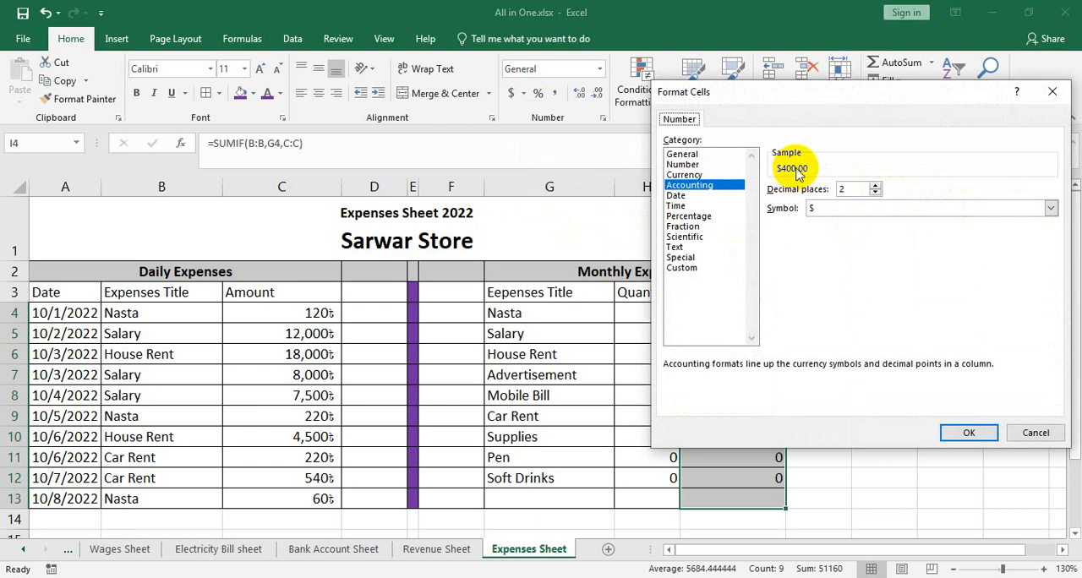
left_click(1050, 208)
scroll(908, 291, "down", 6)
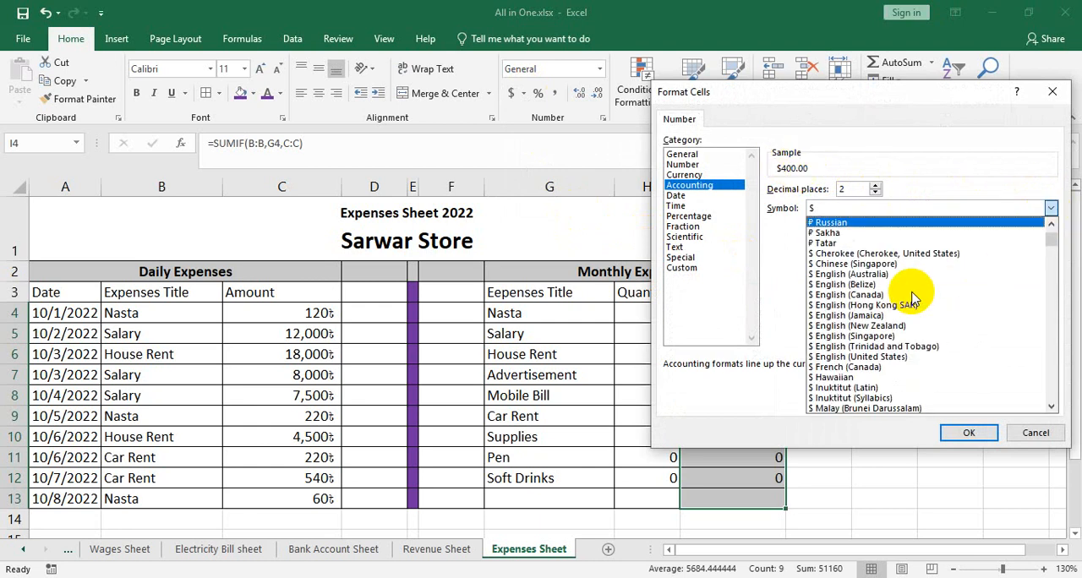
scroll(911, 296, "down", 15)
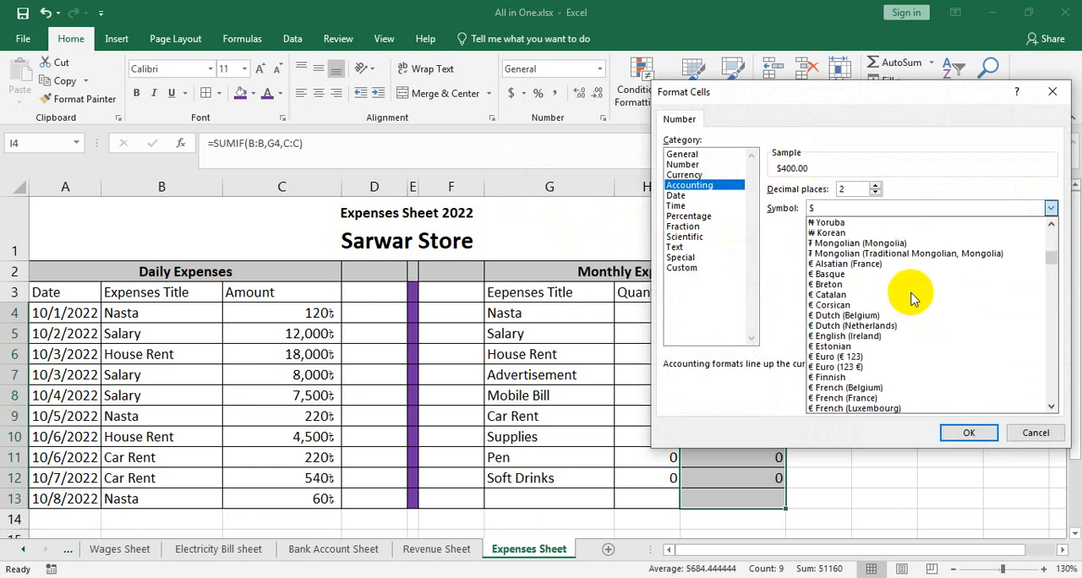
scroll(911, 296, "down", 18)
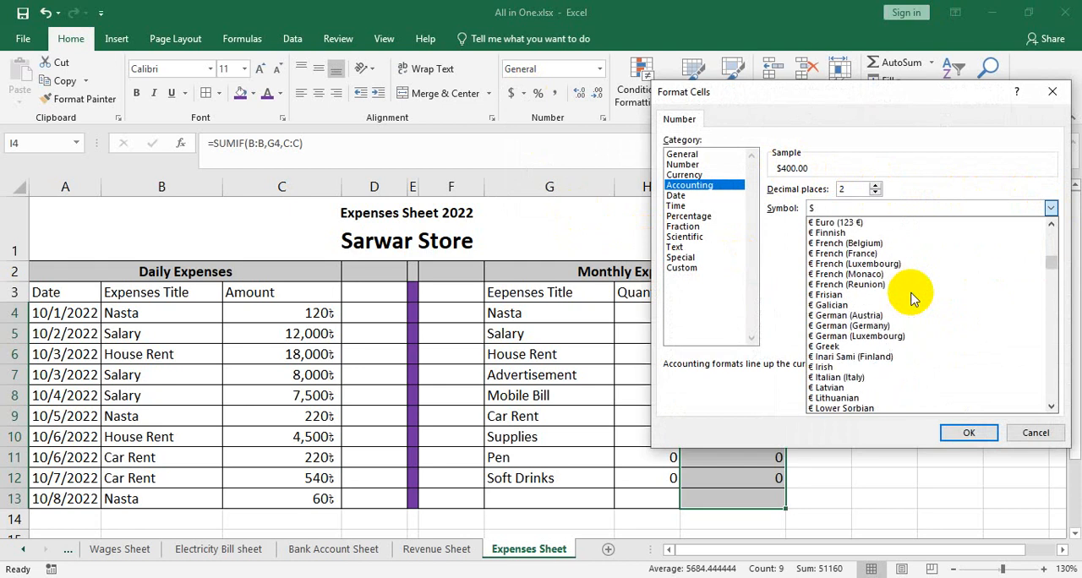
left_click(853, 346)
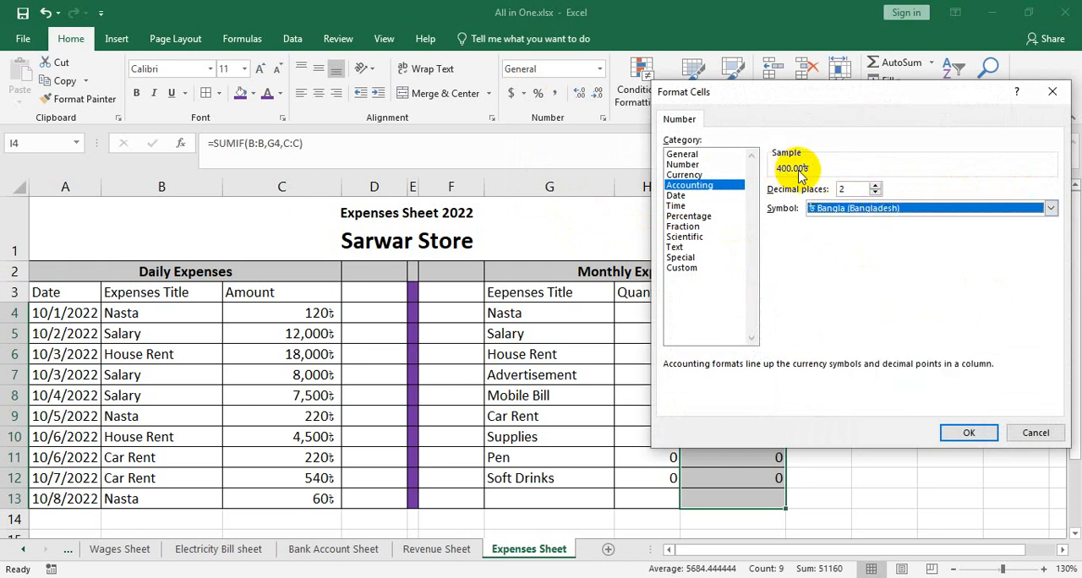
left_click(877, 197)
left_click(877, 196)
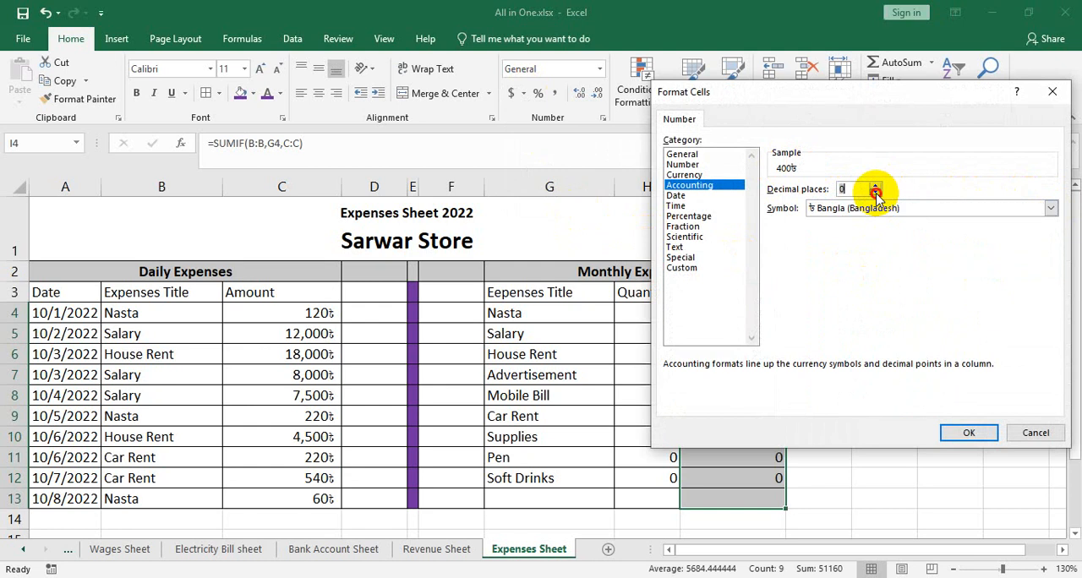
left_click(969, 433)
left_click(849, 356)
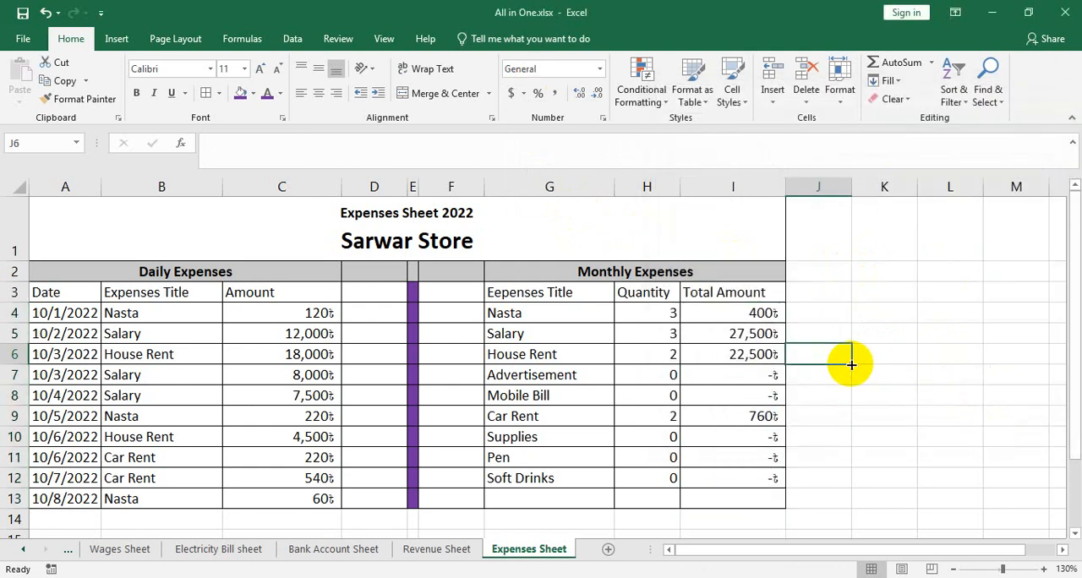
left_click(529, 373)
scroll(374, 454, "down", 2)
scroll(389, 444, "up", 2)
scroll(225, 493, "up", 1)
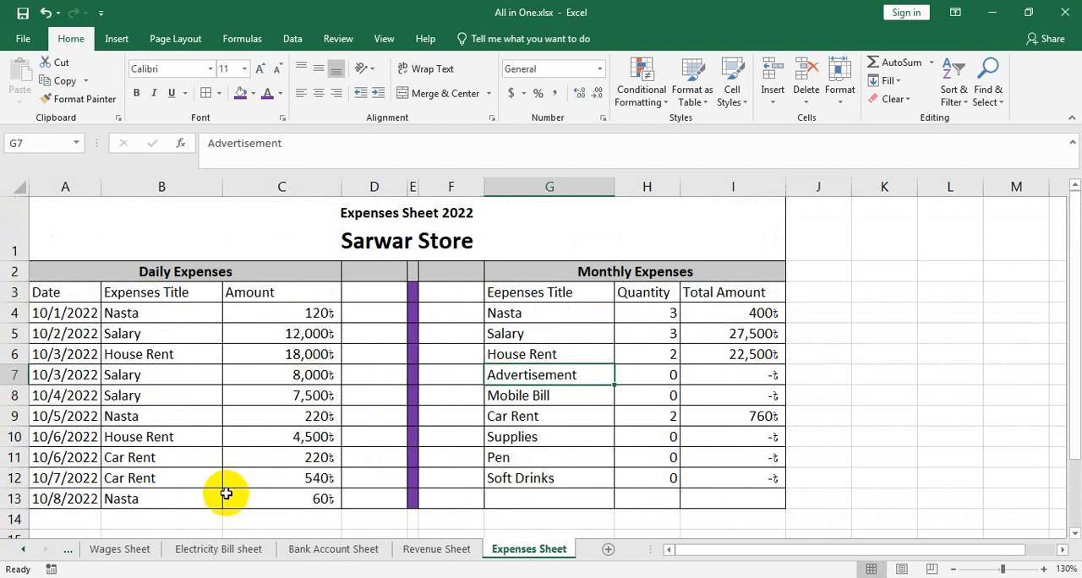
Add an Advertisement expense of 780 in row 14 of the daily records and check its count in the monthly table
scroll(189, 354, "down", 2)
left_click(189, 336)
left_click(202, 353)
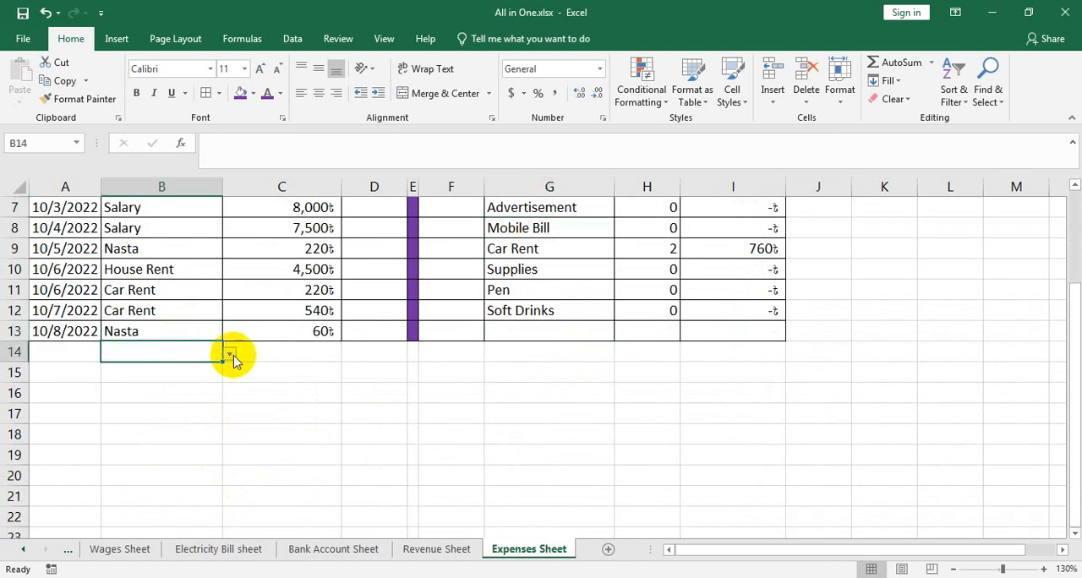
left_click(230, 354)
left_click(121, 380)
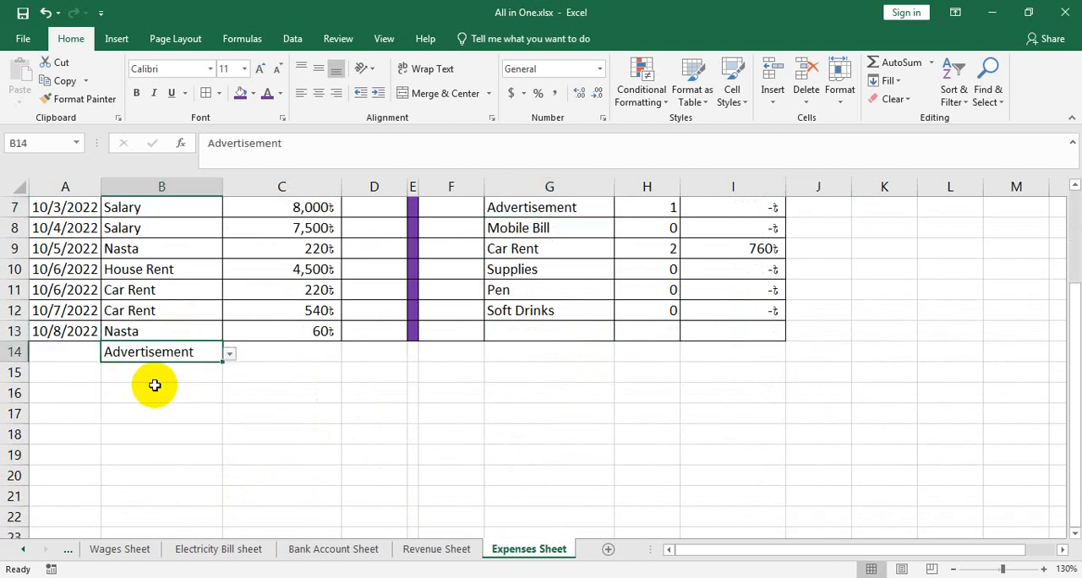
left_click(296, 356)
type("780")
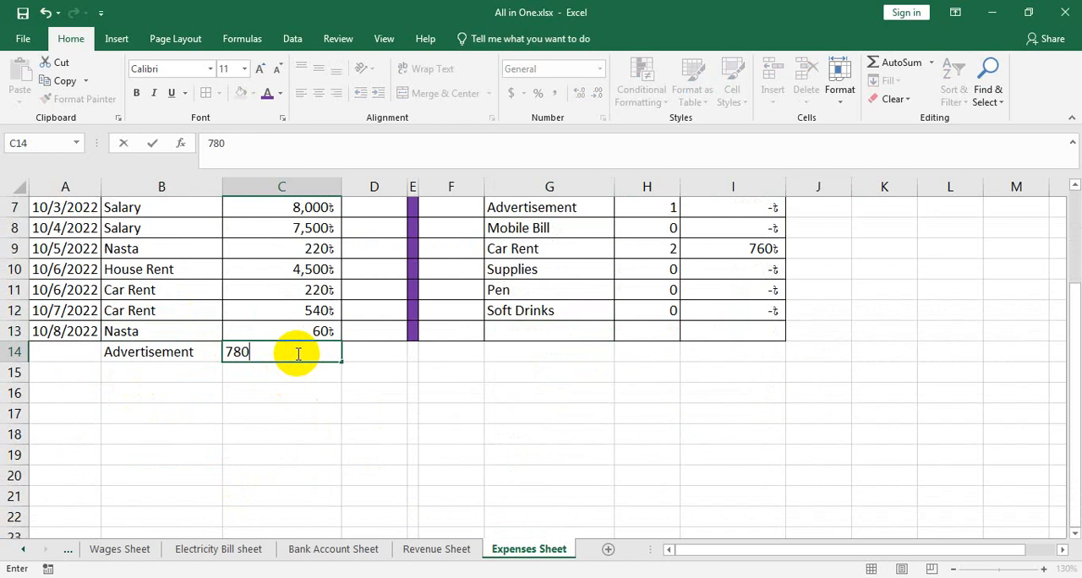
key("Return")
scroll(618, 403, "up", 1)
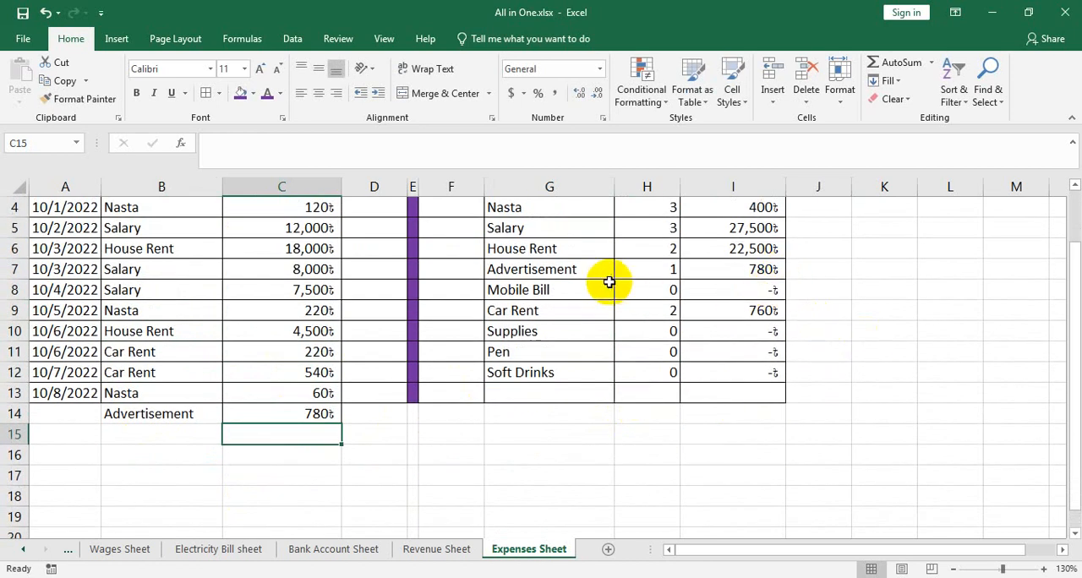
left_click(657, 269)
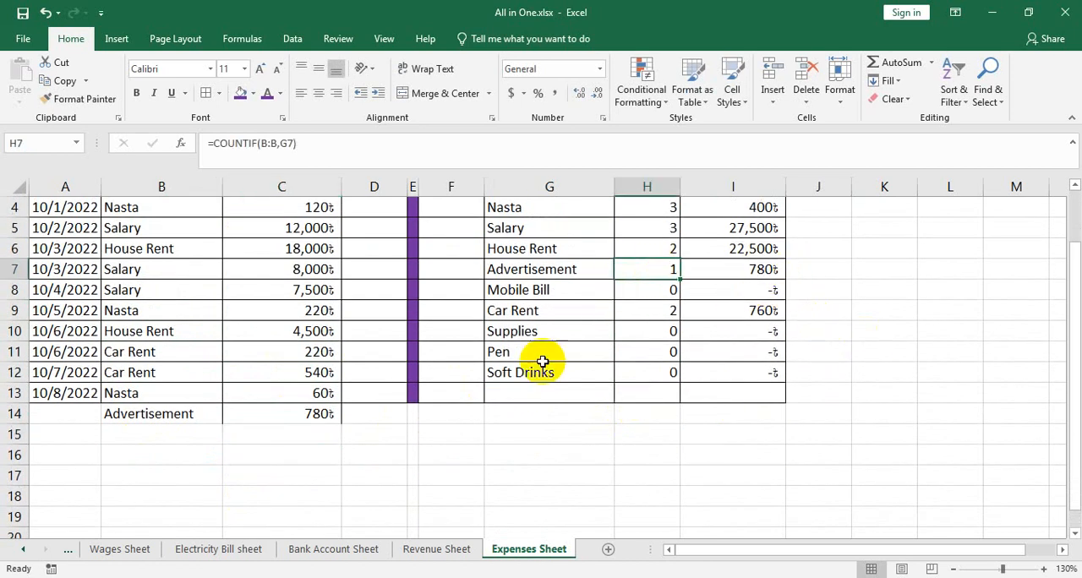
Apply all borders to A14 through I14 and extend the purple divider fill to E14
left_click_drag(78, 406, 752, 414)
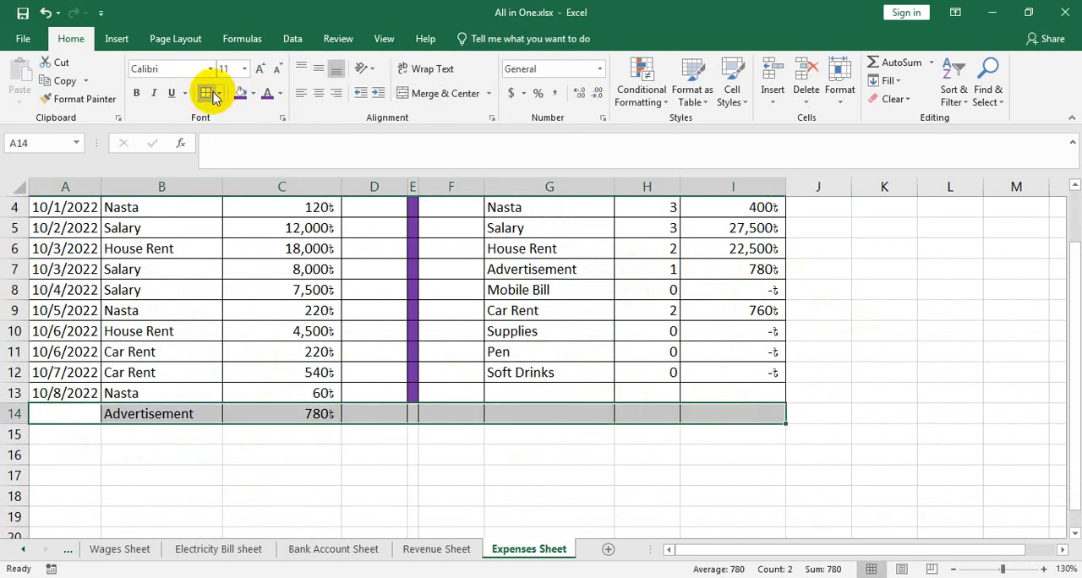
left_click(417, 413)
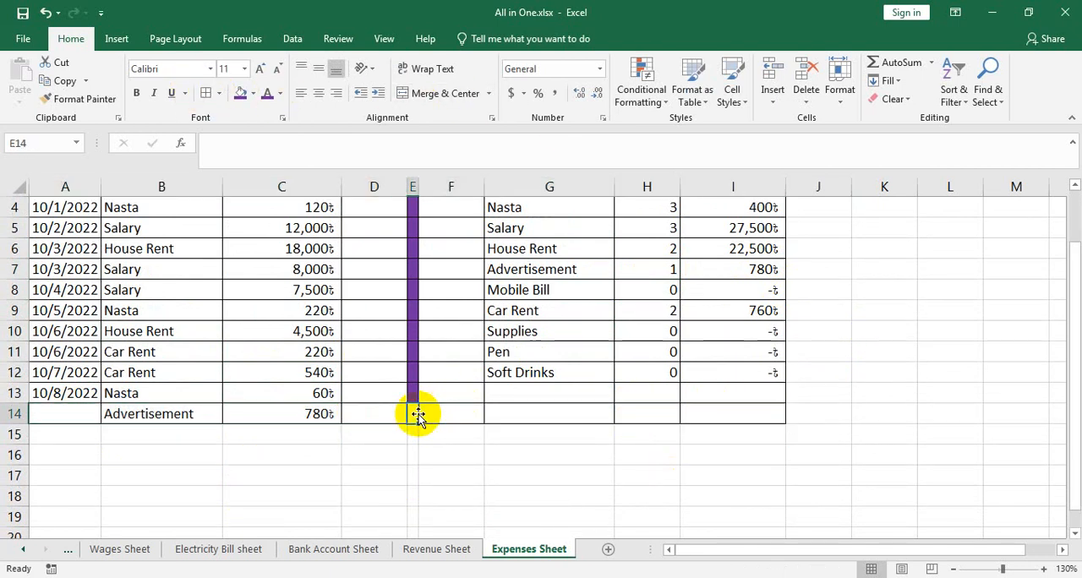
left_click(848, 476)
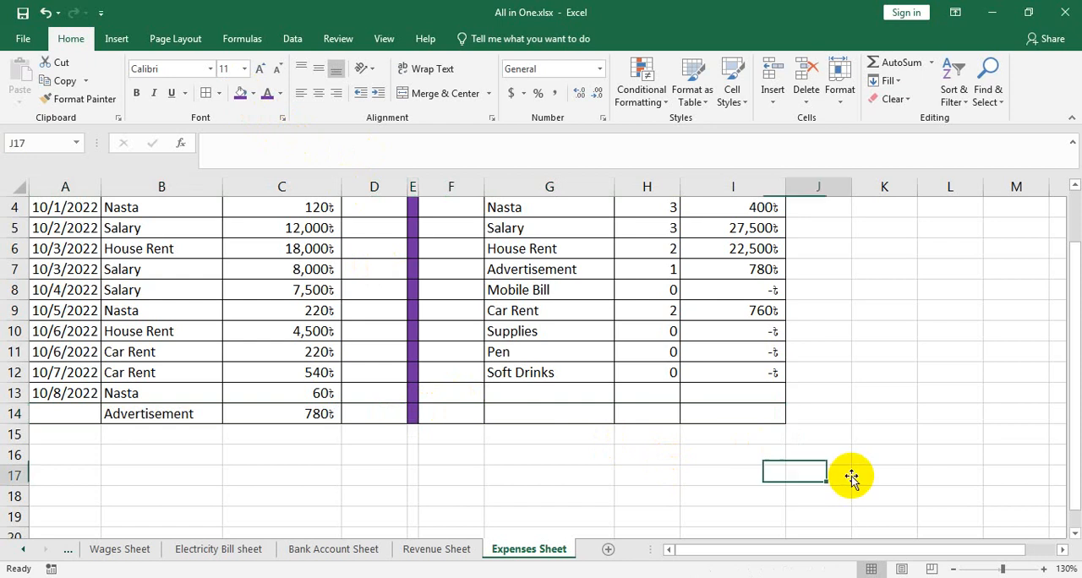
Fill cell E2 in the heading row with purple to continue the divider upward
scroll(855, 455, "up", 1)
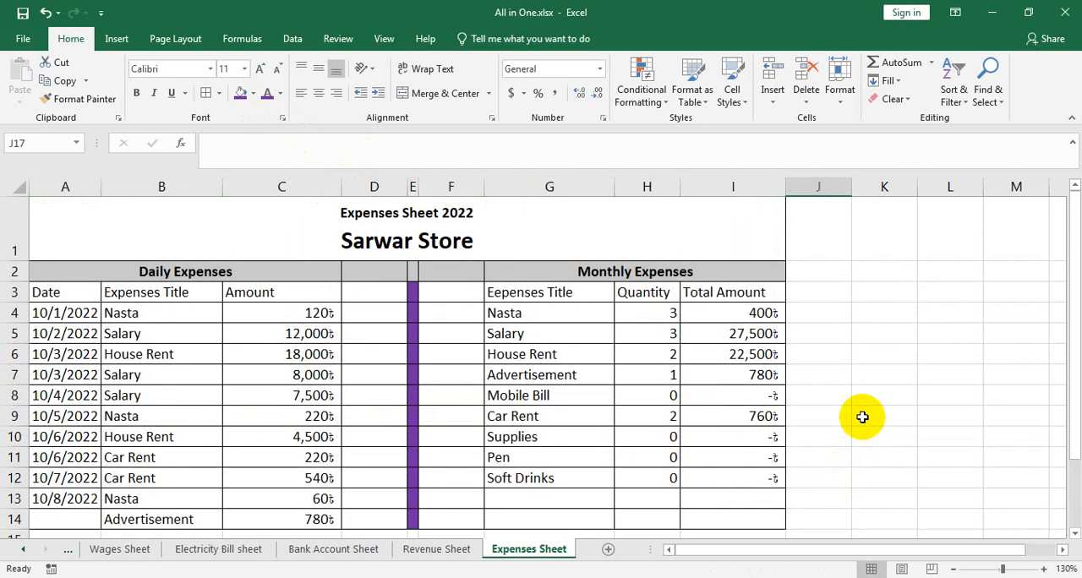
left_click(412, 276)
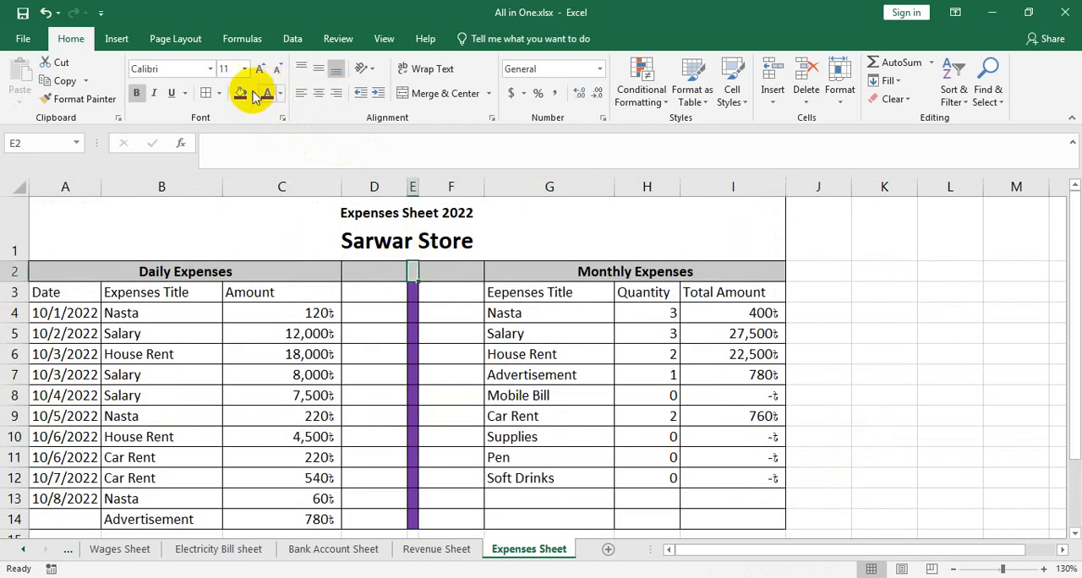
left_click(930, 393)
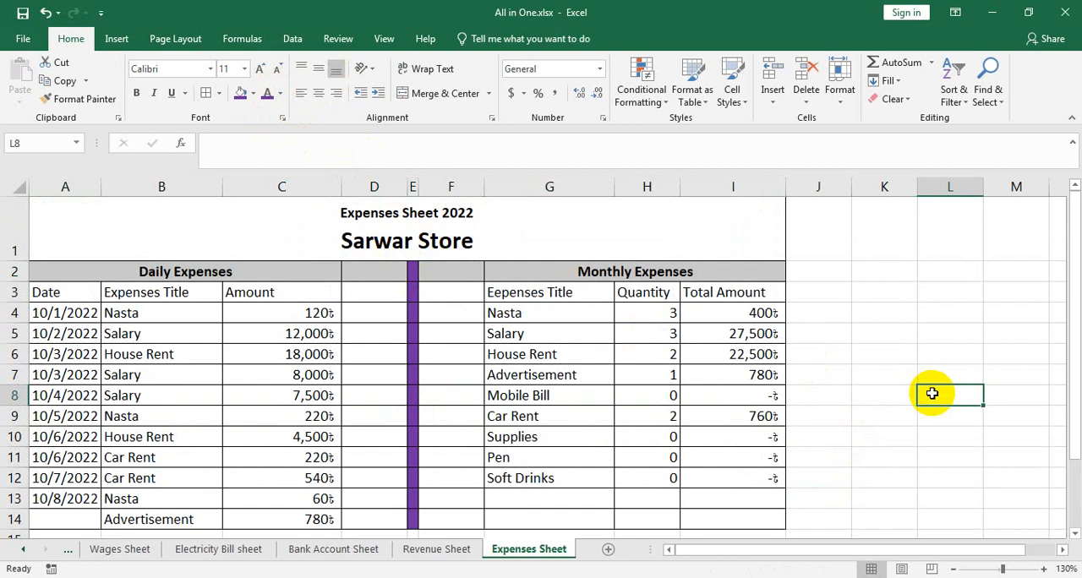